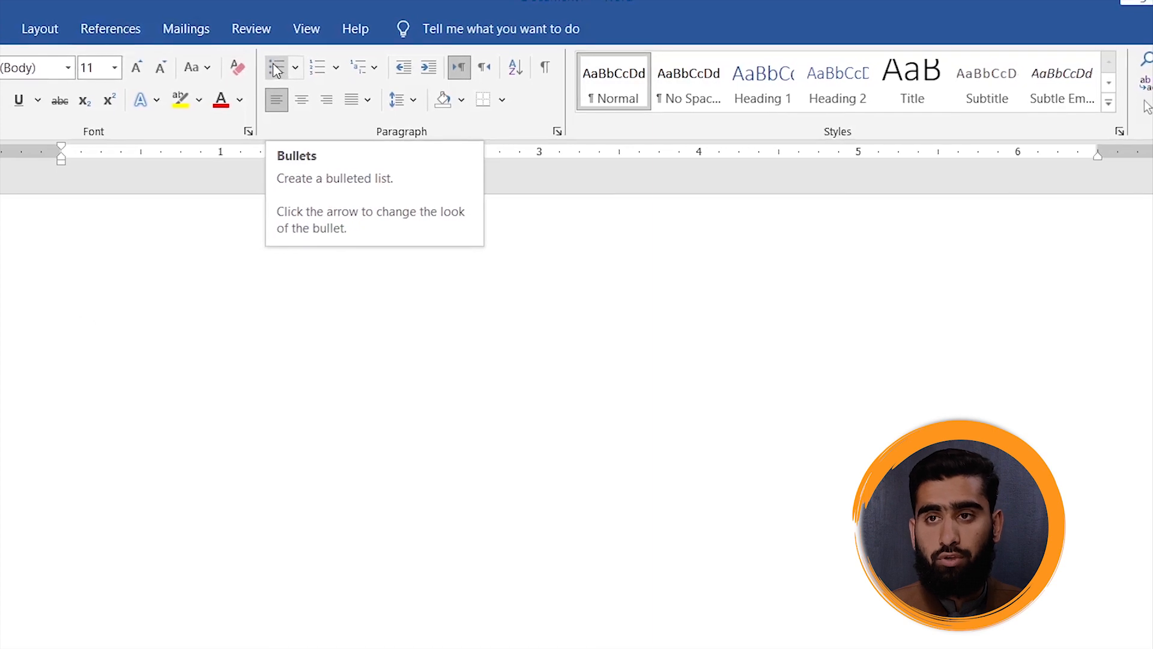
left_click(294, 68)
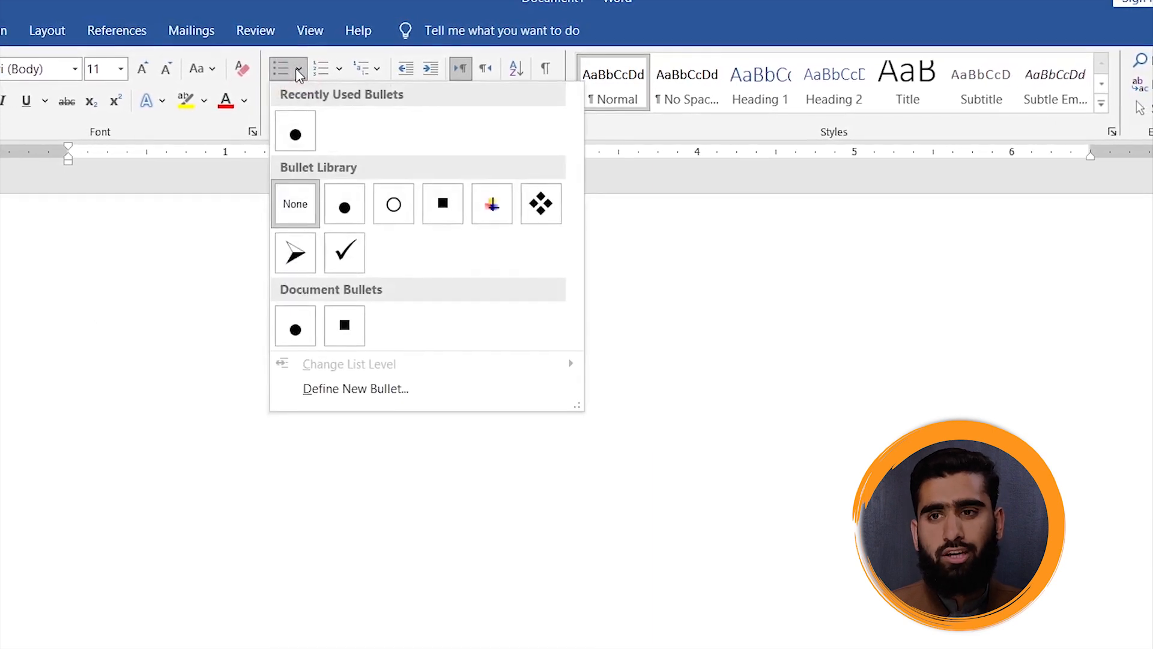
left_click(295, 69)
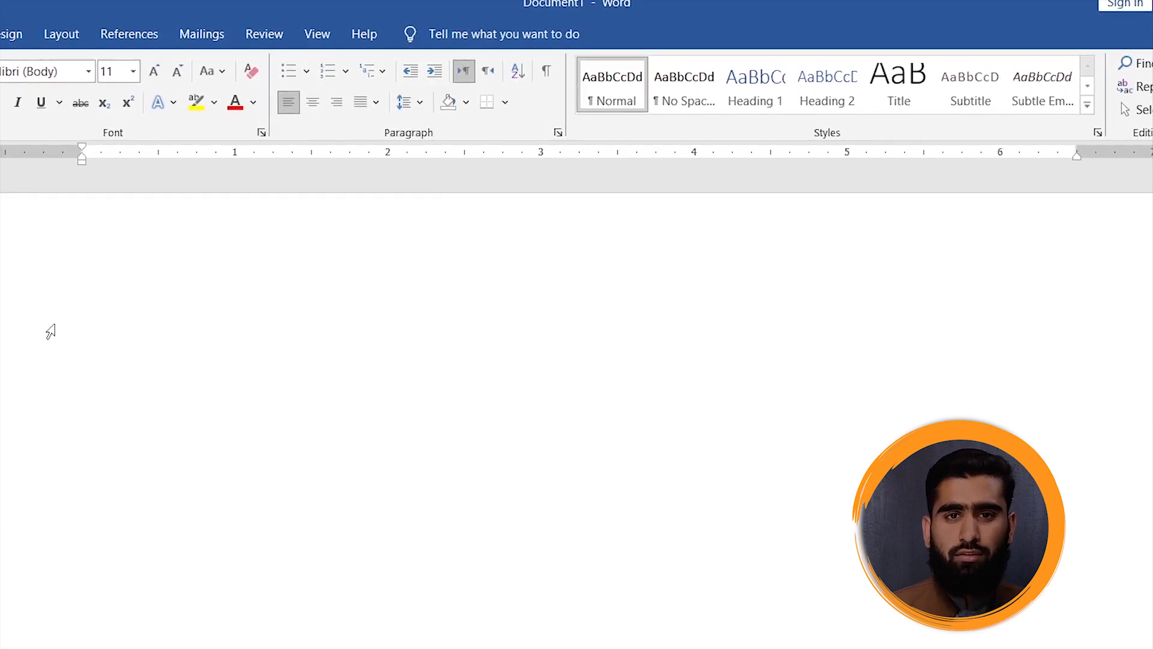
- Enter the lines Week, Monday and Tuesday, each as a separate paragraph
type("Wee")
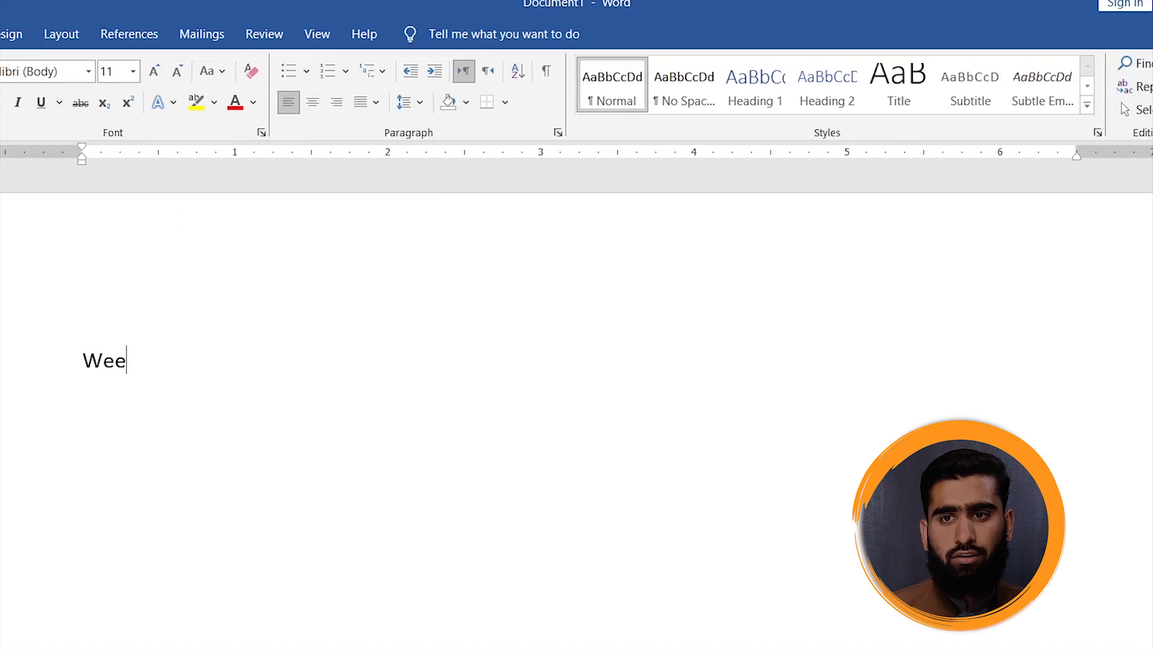
type("k Modn")
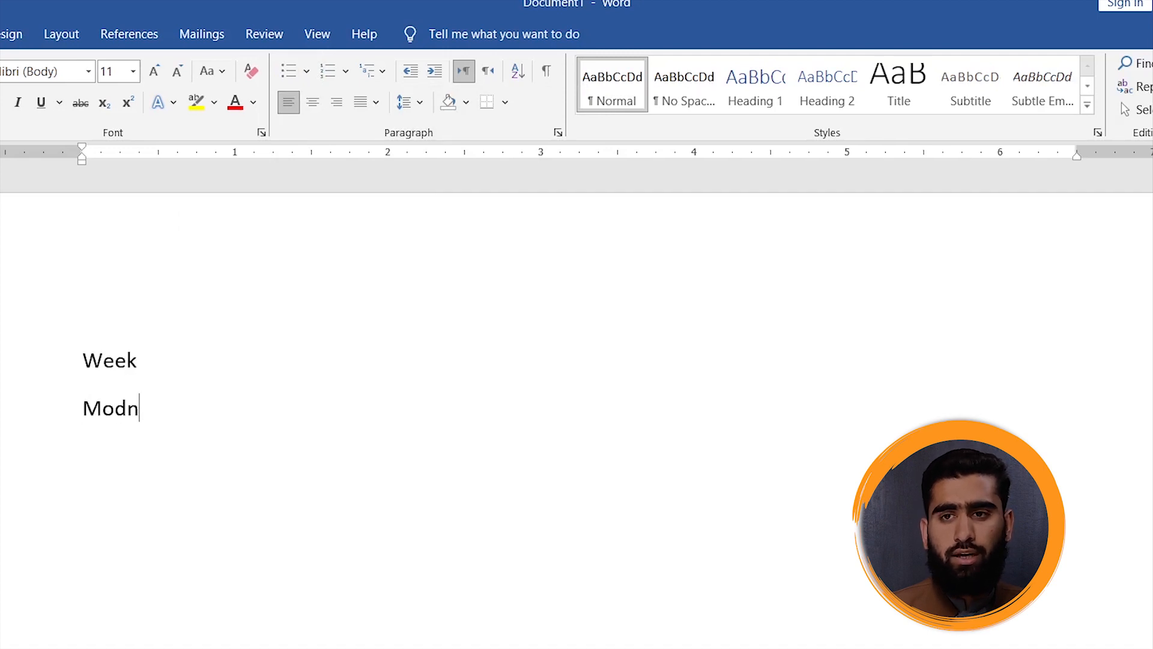
key("BackSpace")
key("BackSpace")
type("nday ")
type("Tues")
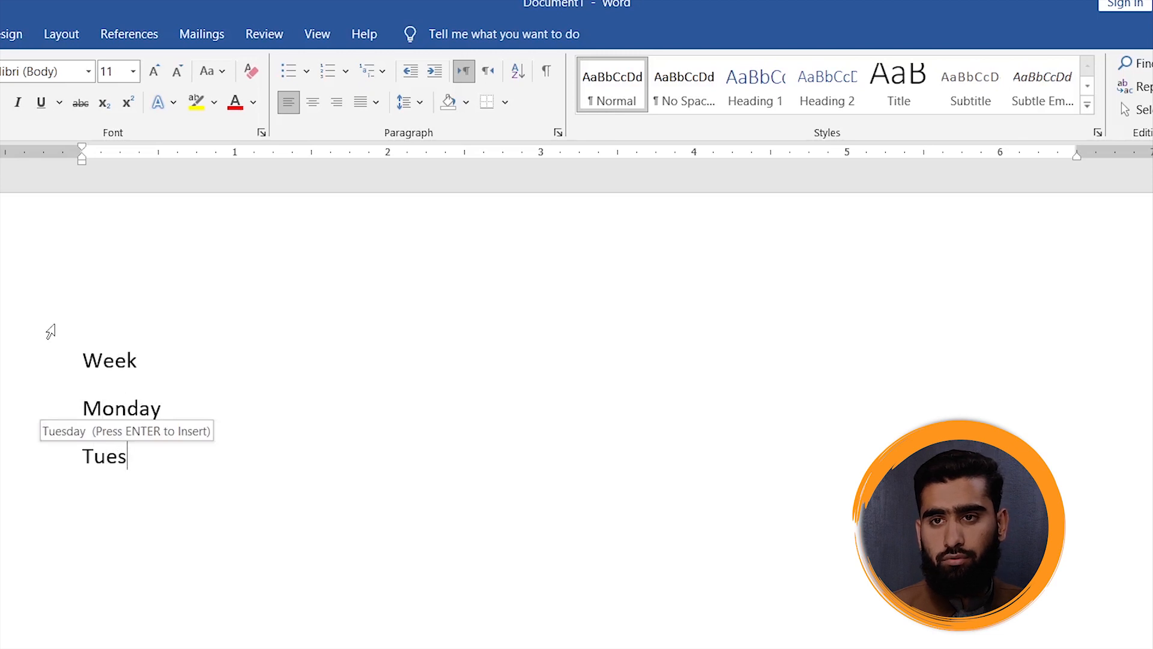
type("day")
key("Return")
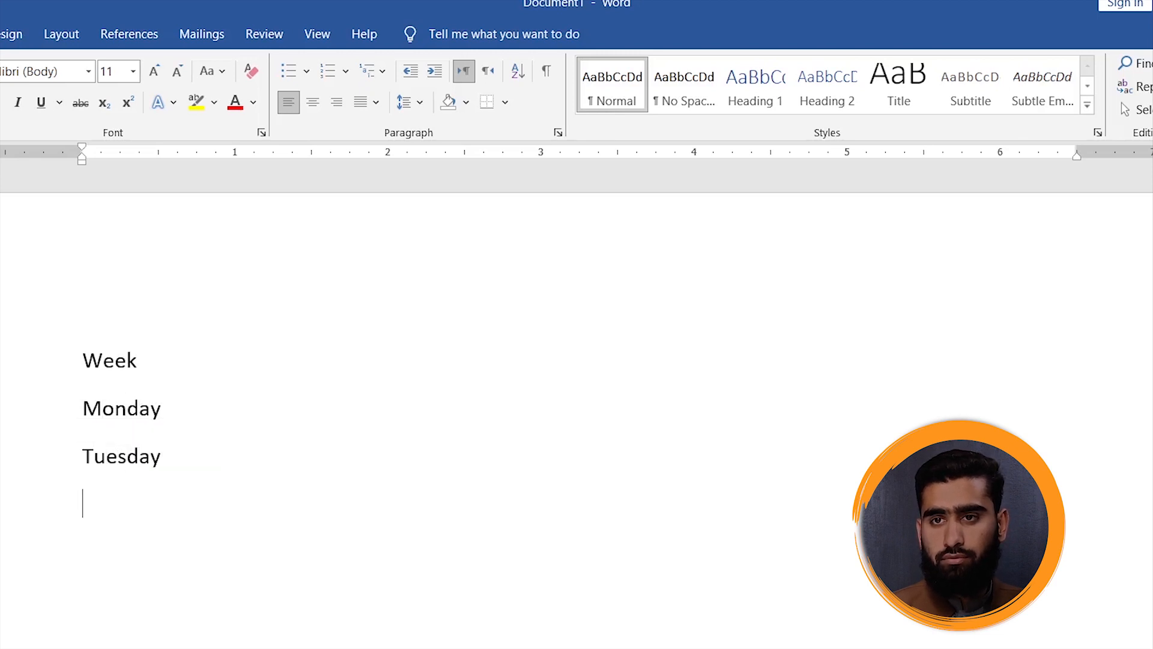
- Add Wednesday as the next line and leave an empty paragraph below it
type("Wednesd")
key("Return")
key("Return")
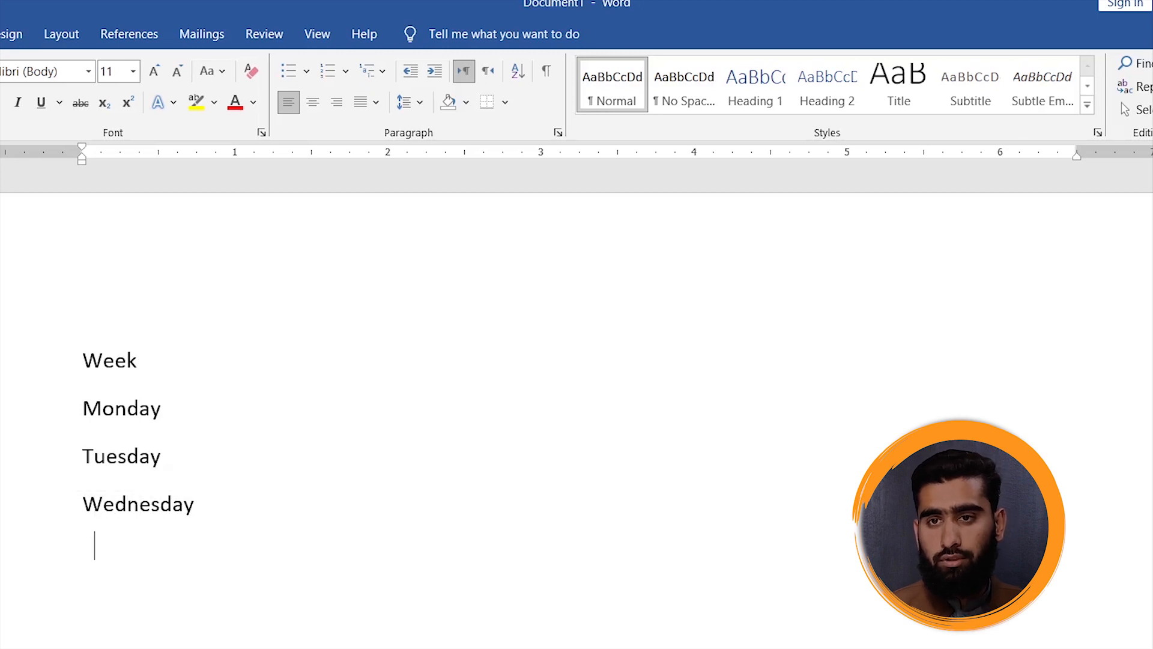
type("t")
key("BackSpace")
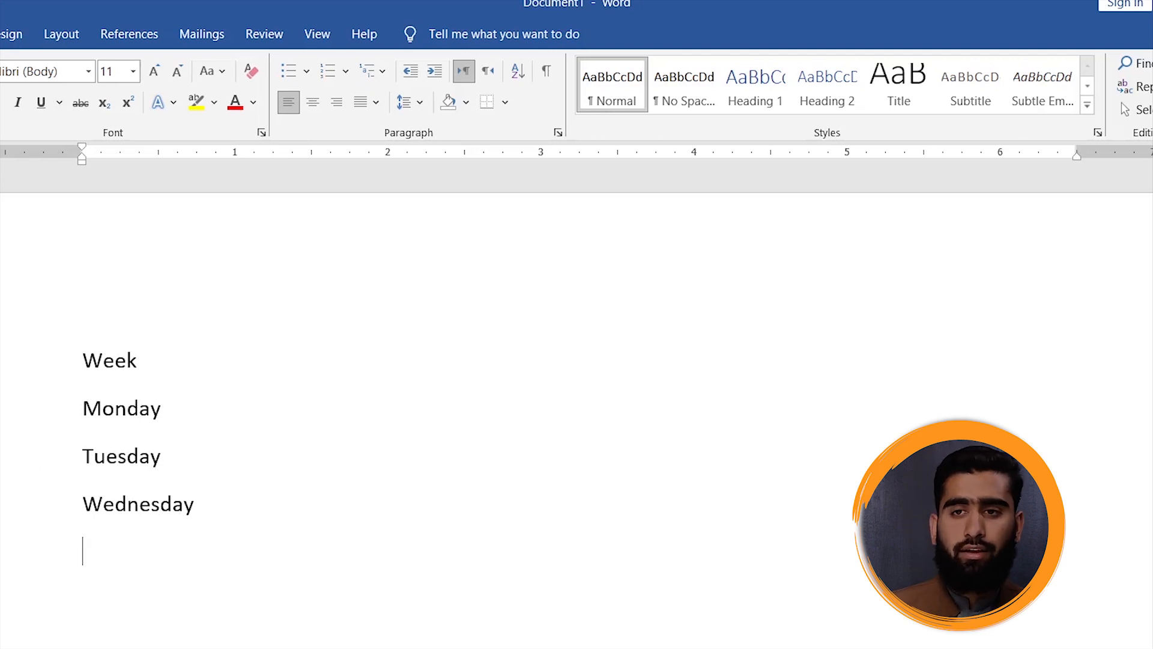
- Format the lines Monday, Tuesday and Wednesday as a bulleted list
left_click_drag(83, 419, 200, 491)
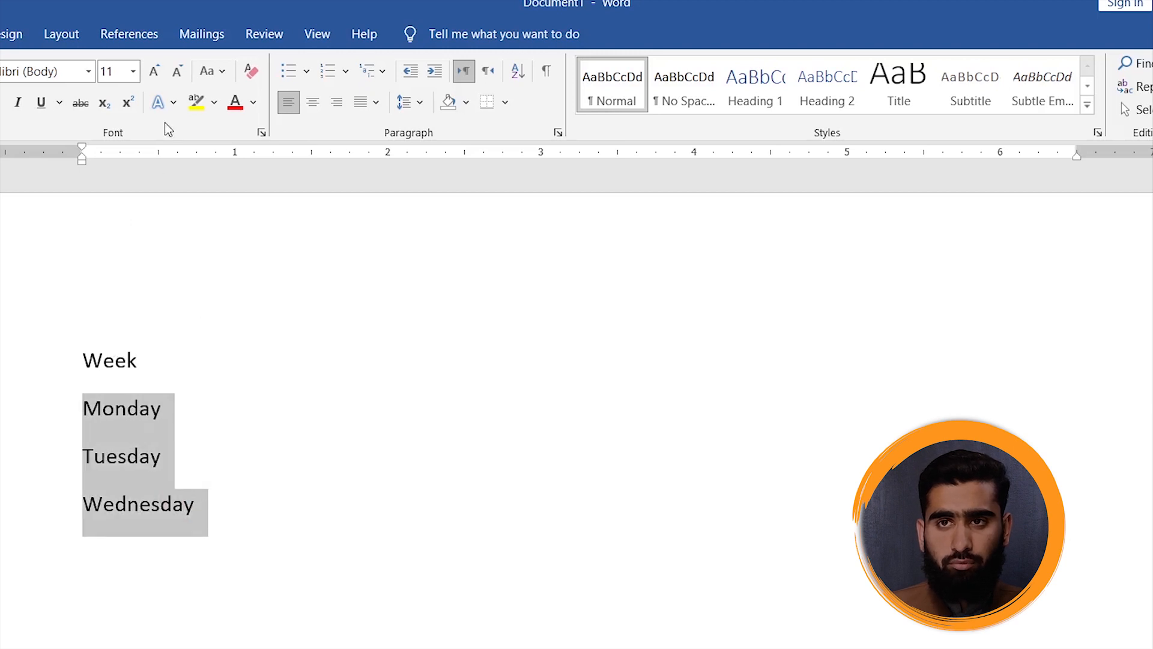
left_click(292, 71)
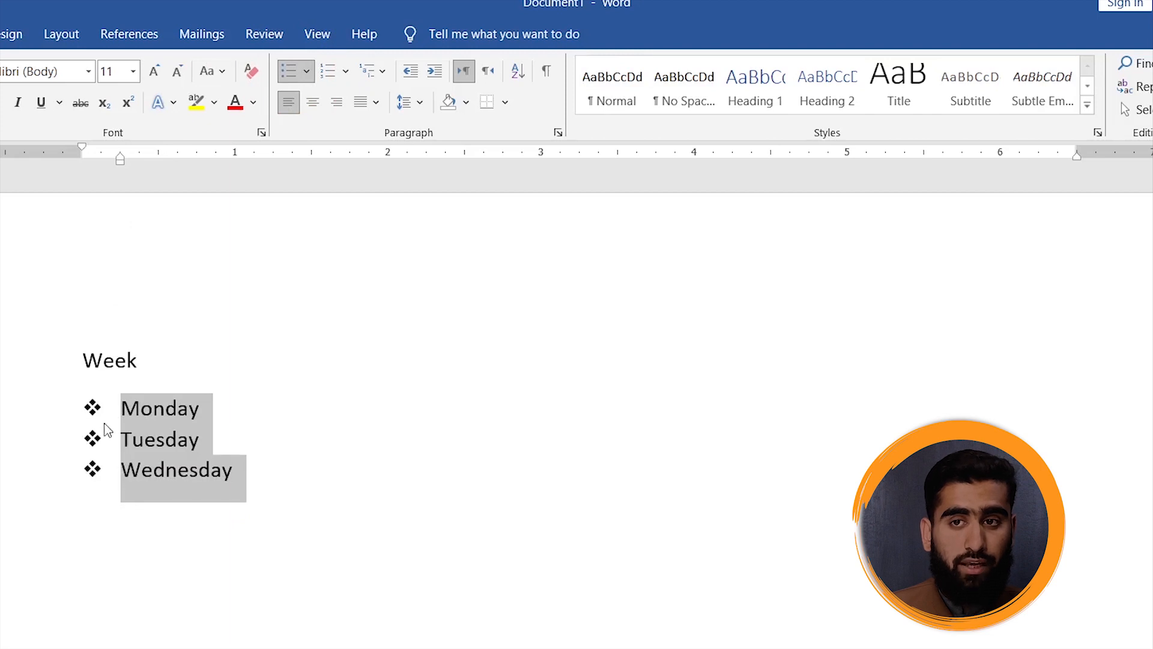
left_click(82, 387)
mouse_move(72, 387)
left_mouse_down()
mouse_move(77, 507)
mouse_move(114, 462)
mouse_move(105, 391)
mouse_move(72, 399)
mouse_move(136, 424)
left_mouse_up()
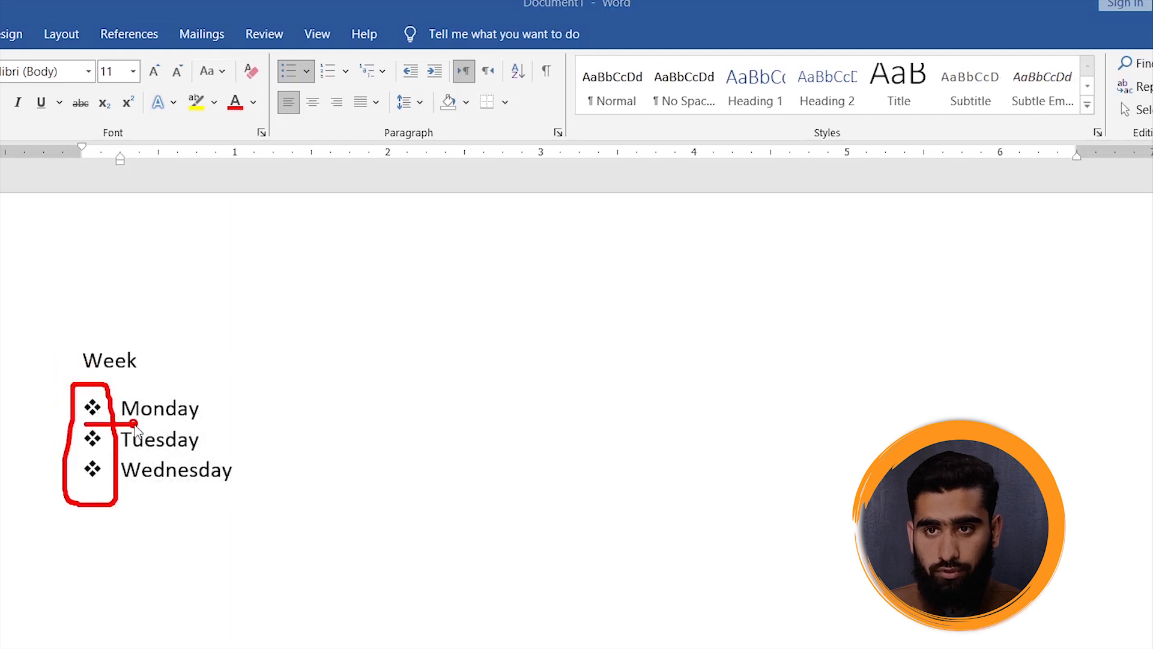
left_click_drag(58, 452, 117, 452)
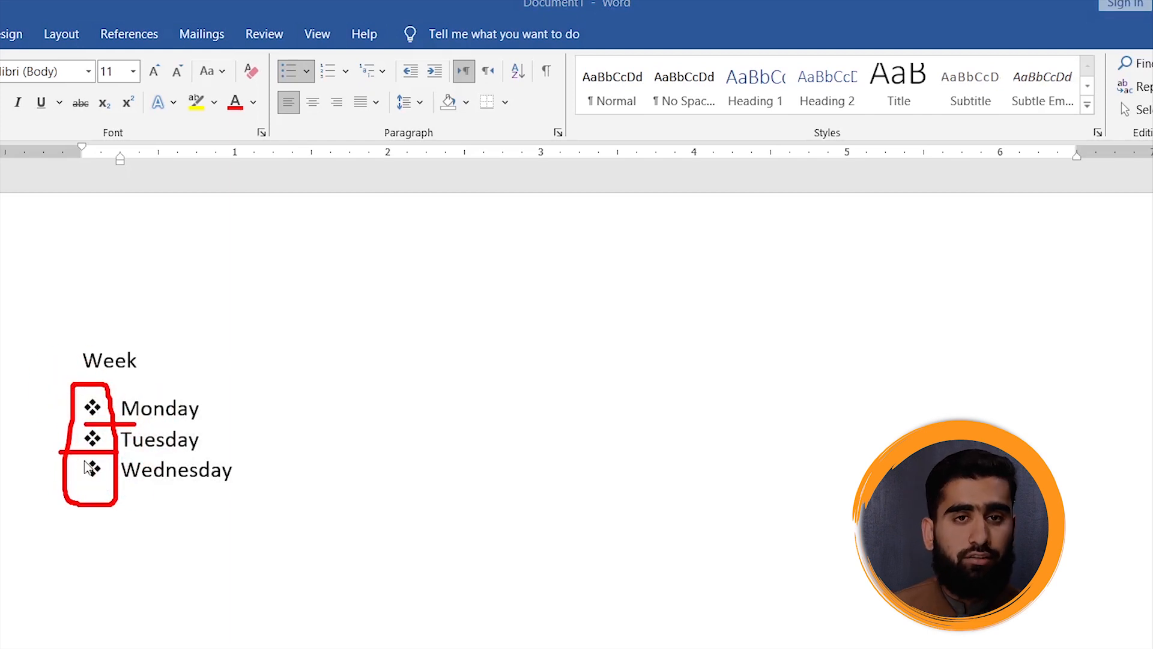
key("Escape")
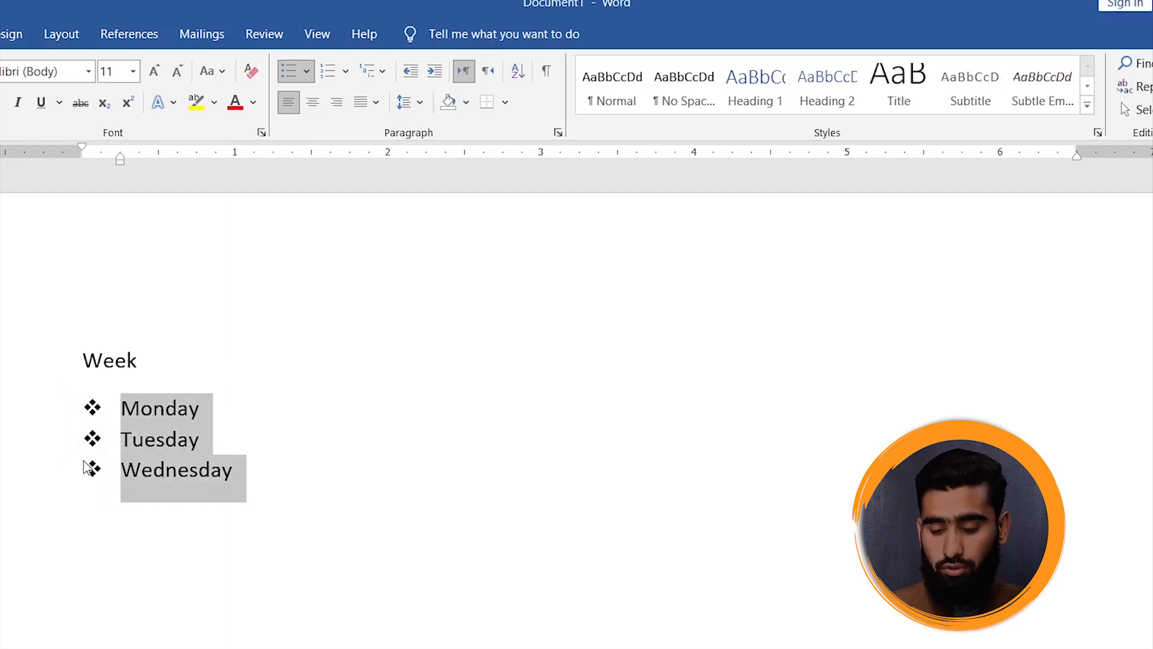
- Delete the three bulleted weekday lines and undo the deletion
key("BackSpace")
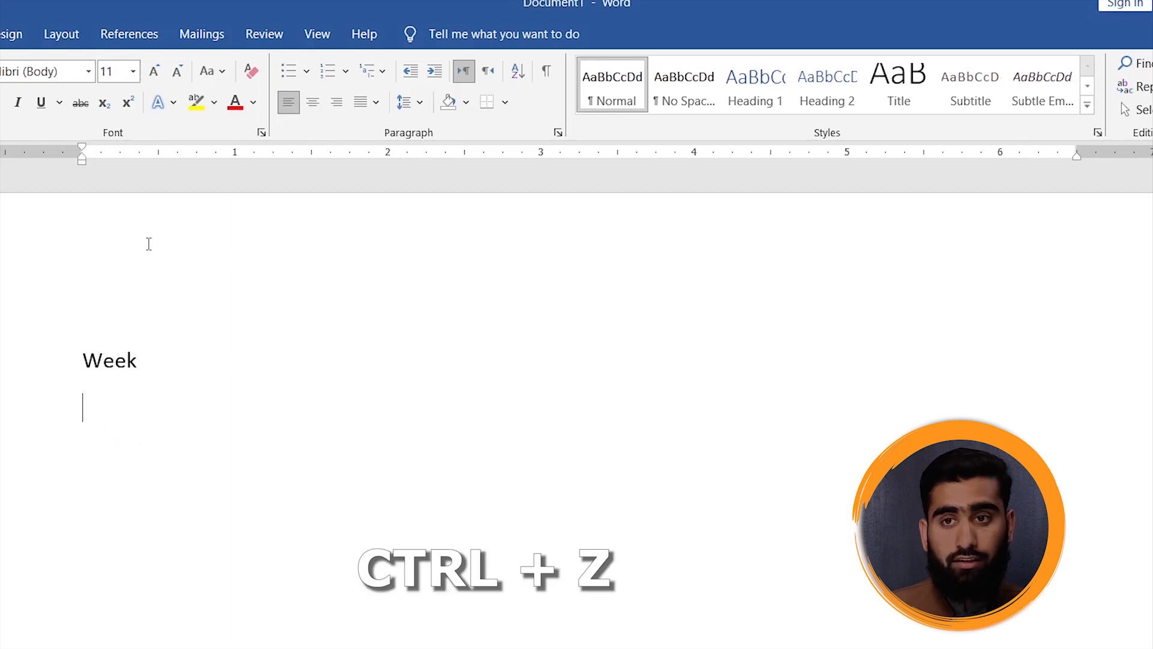
key("ctrl+z")
- Examine the picture and symbol options for defining a new bullet, and leave without applying any
left_click(305, 70)
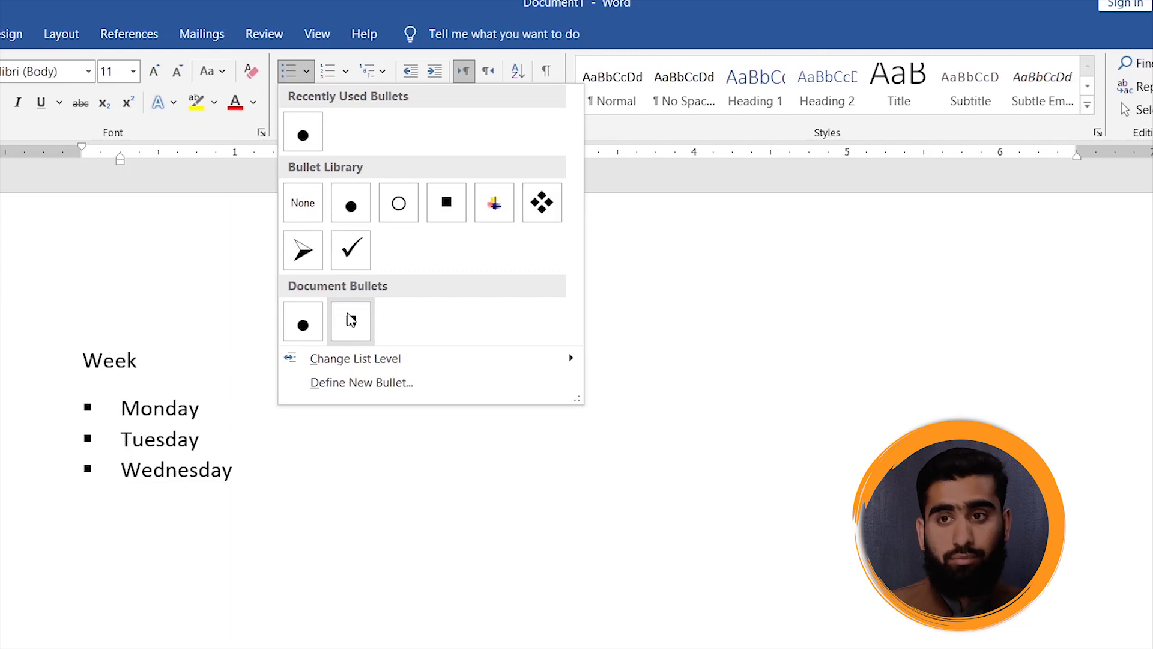
left_click(354, 384)
left_click(561, 289)
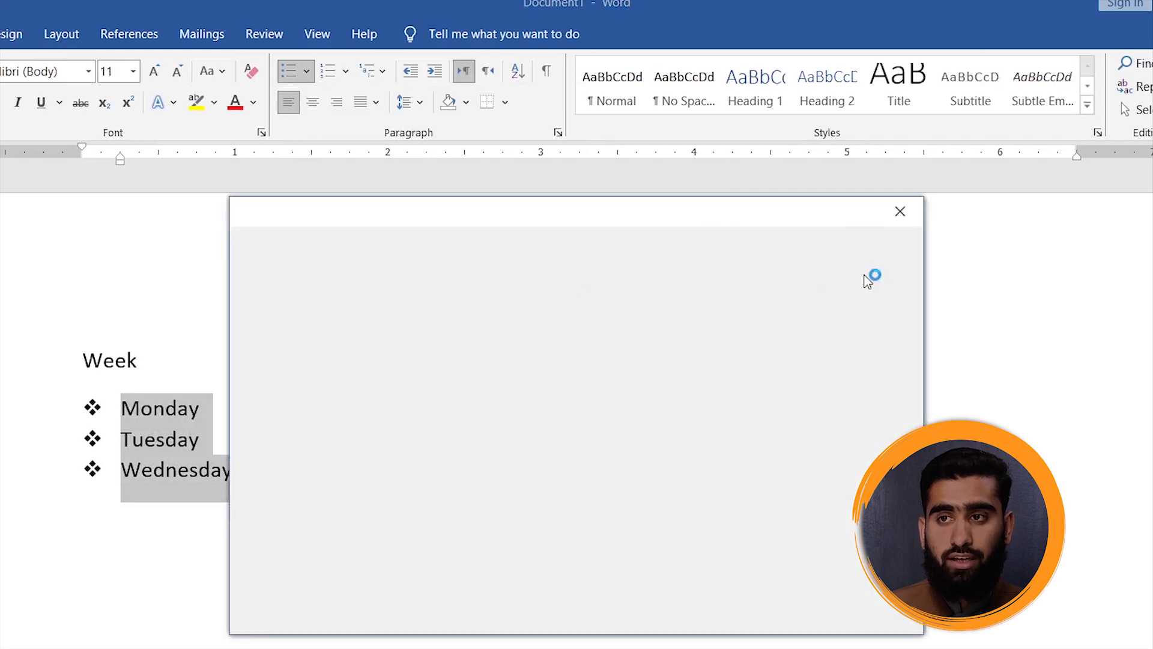
left_click(900, 211)
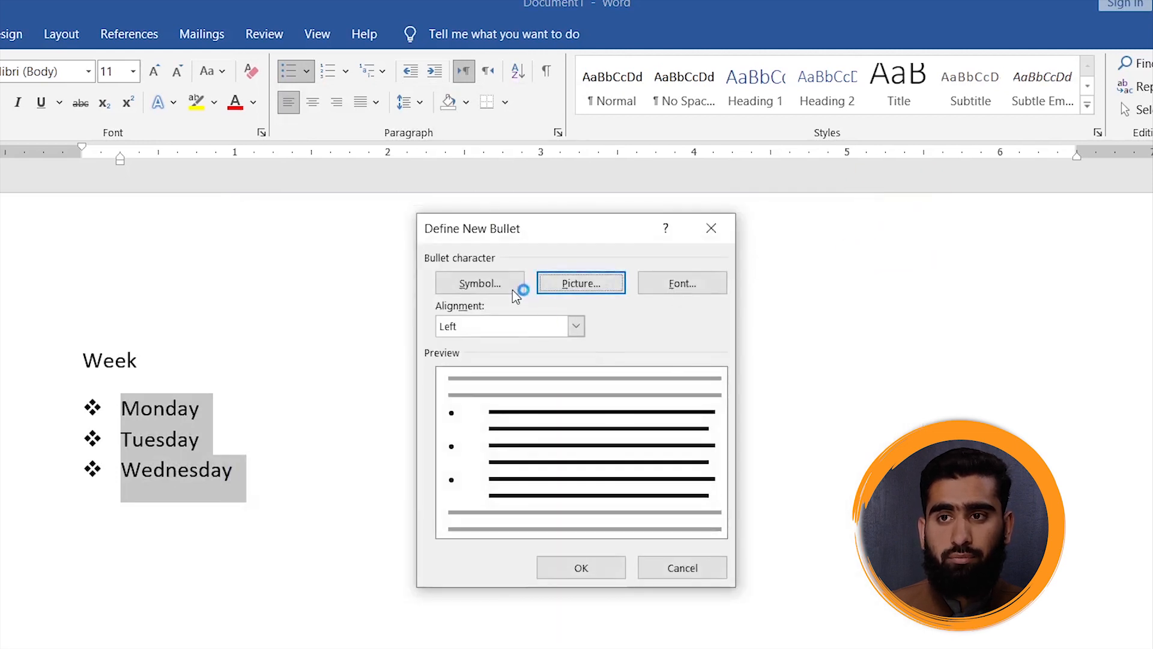
left_click(510, 287)
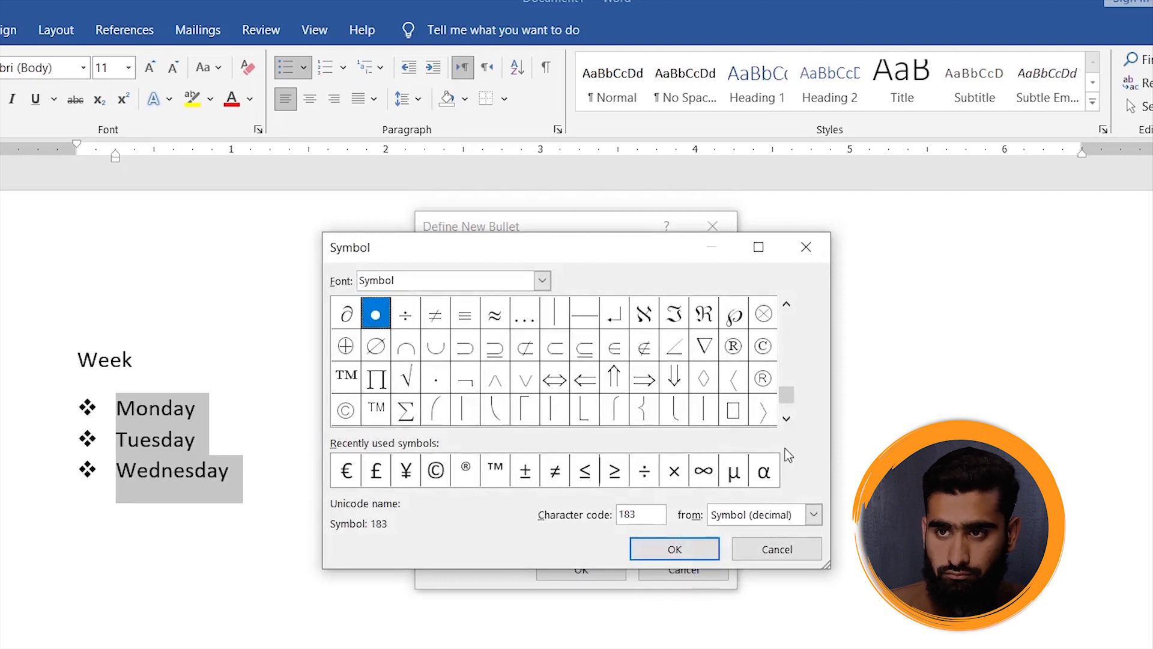
left_click(779, 550)
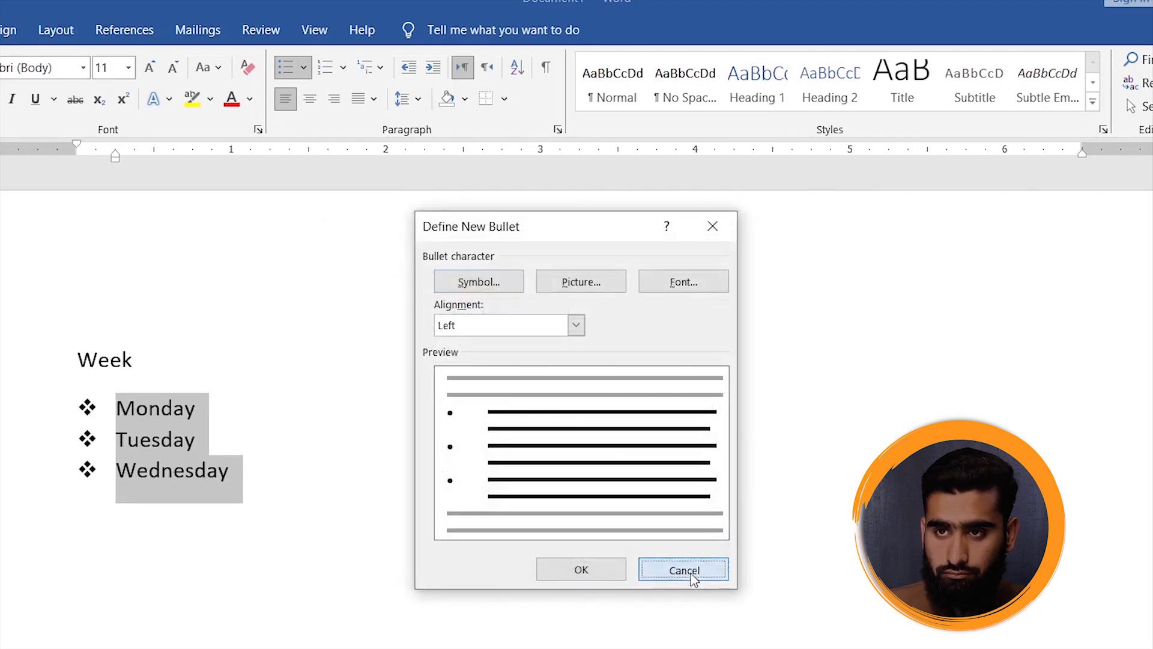
left_click(692, 574)
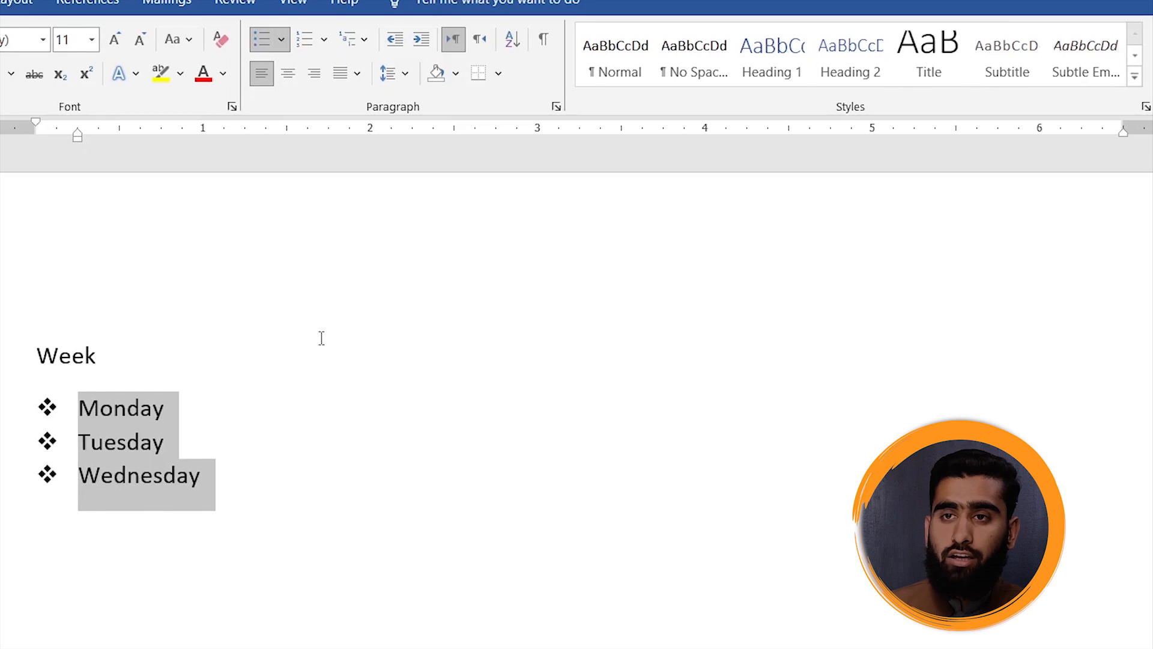
- Change the three weekday lines to a numbered list in the i., ii., iii. format
left_click(305, 41)
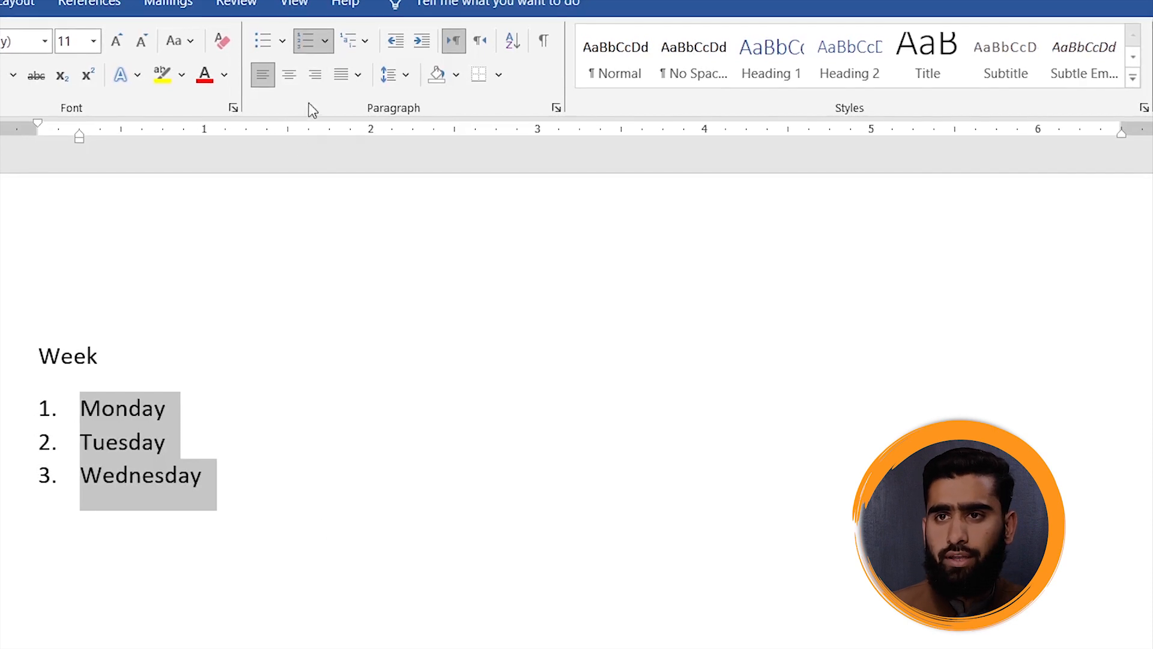
left_click(325, 41)
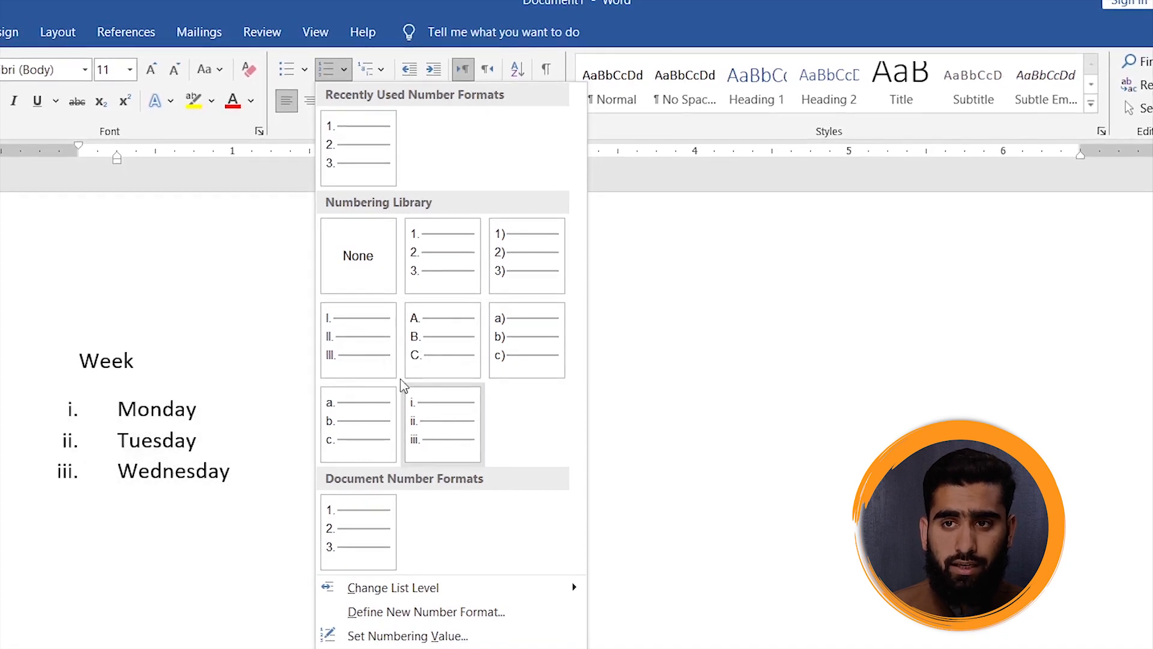
left_click(417, 423)
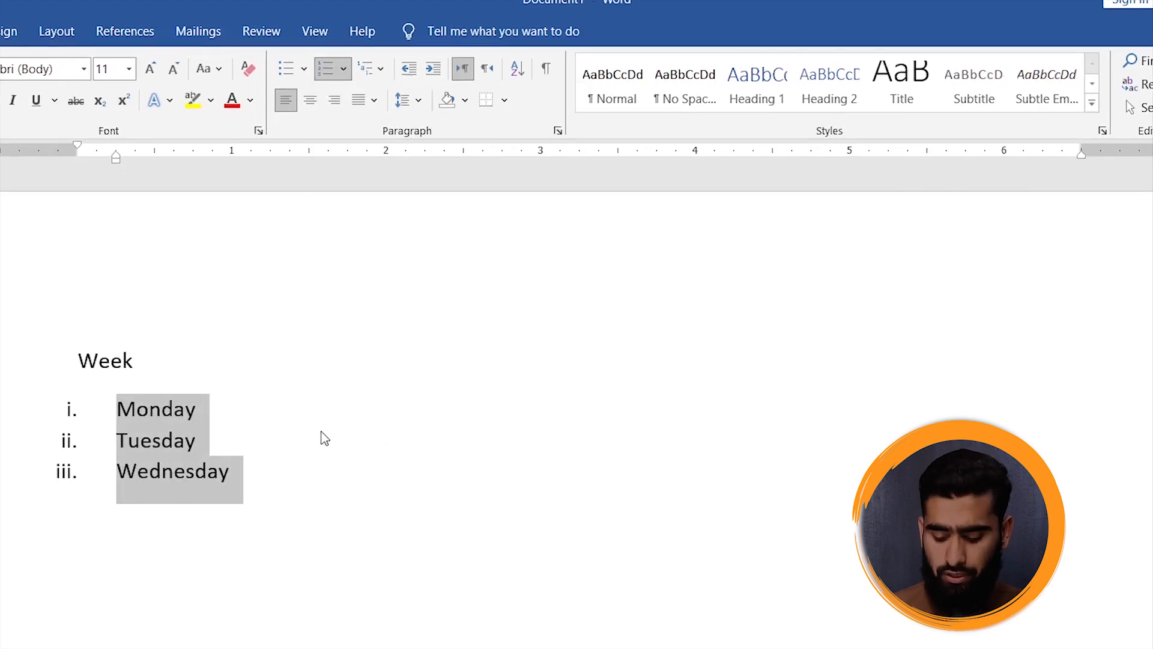
- Delete the numbered weekday list and the Week line to empty the page
key("Delete")
left_click_drag(182, 377, 70, 301)
key("Delete")
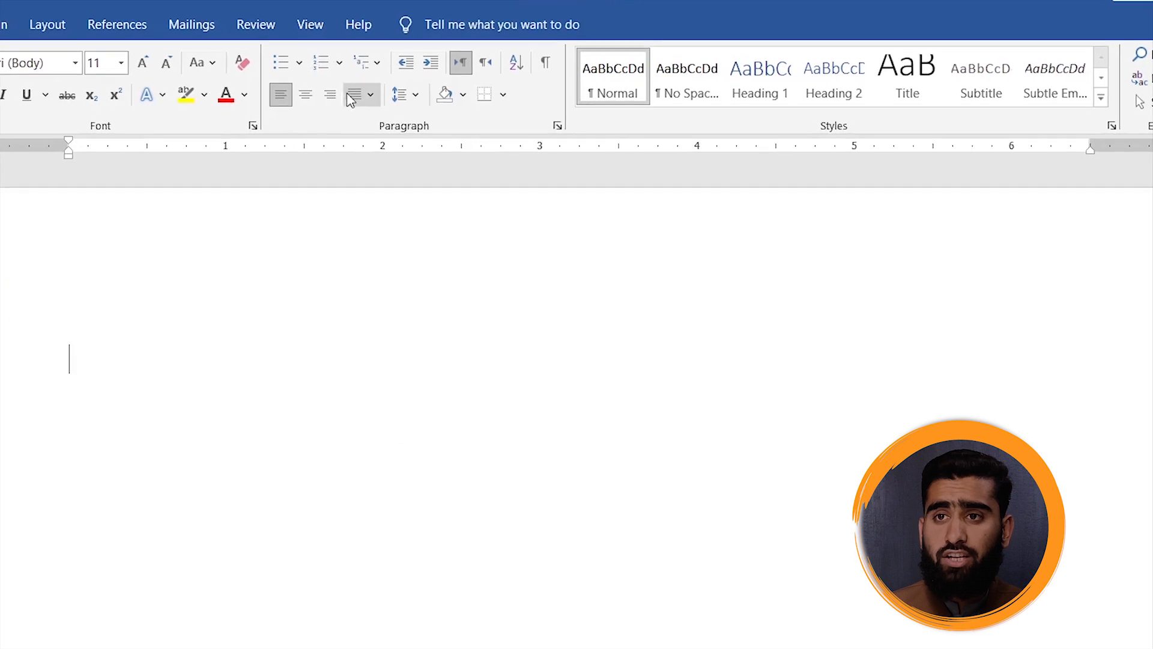
- Apply the multilevel list with diamond, arrow and square bullets to the empty line, remove its bullet, and apply the same list again
left_click(372, 68)
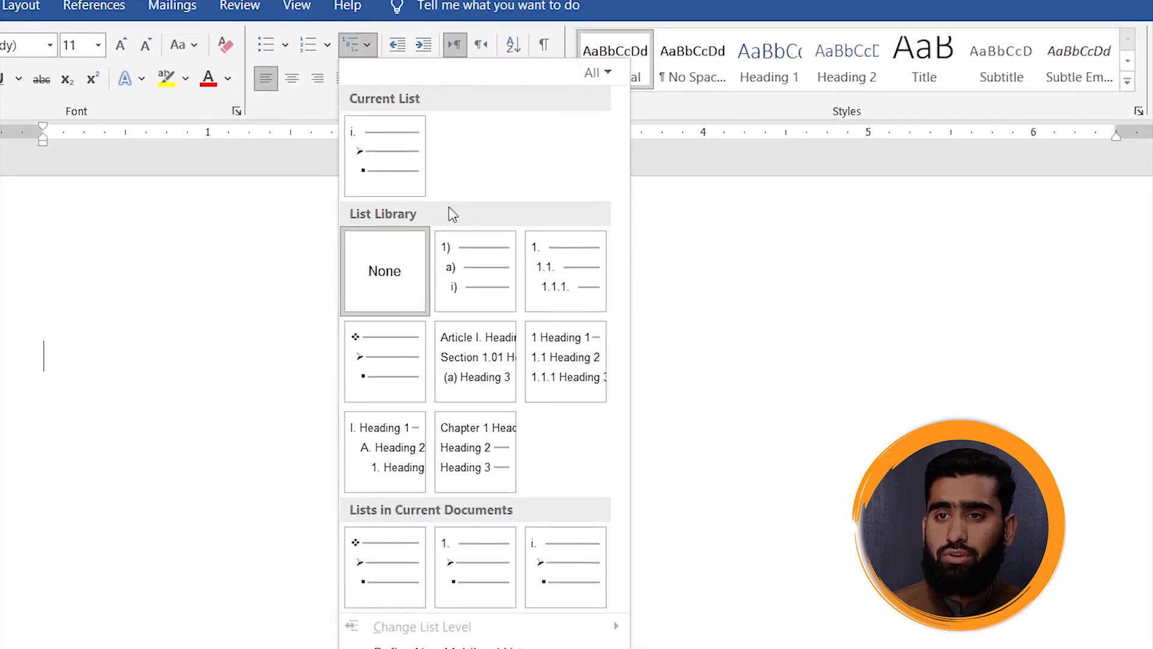
left_click(390, 359)
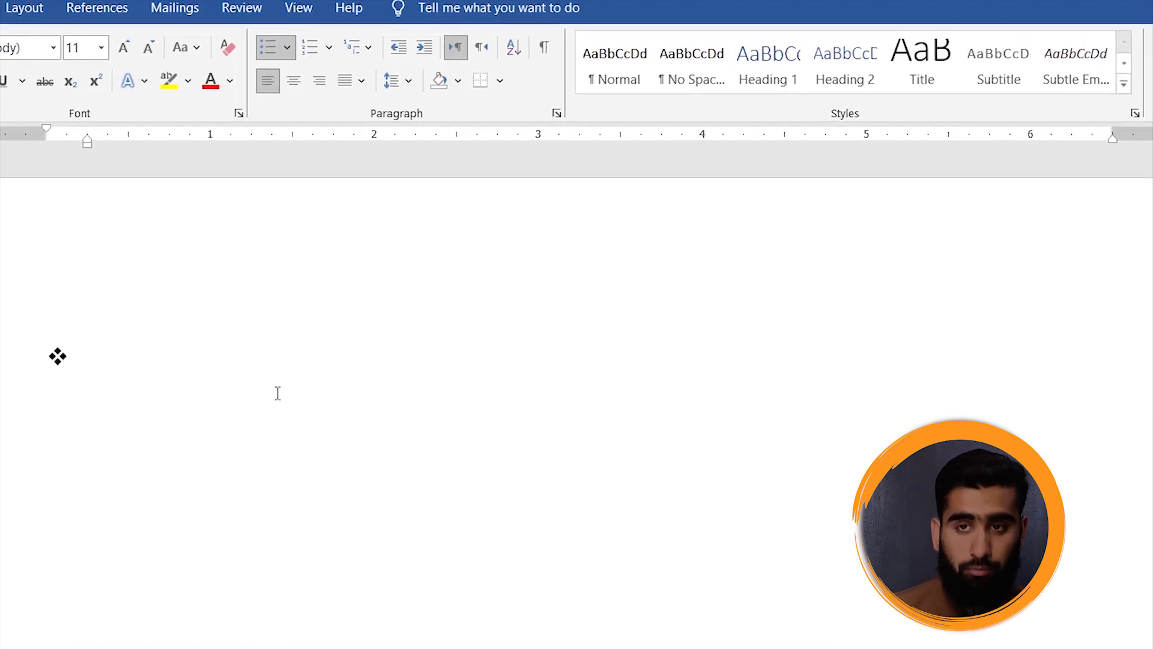
key("BackSpace")
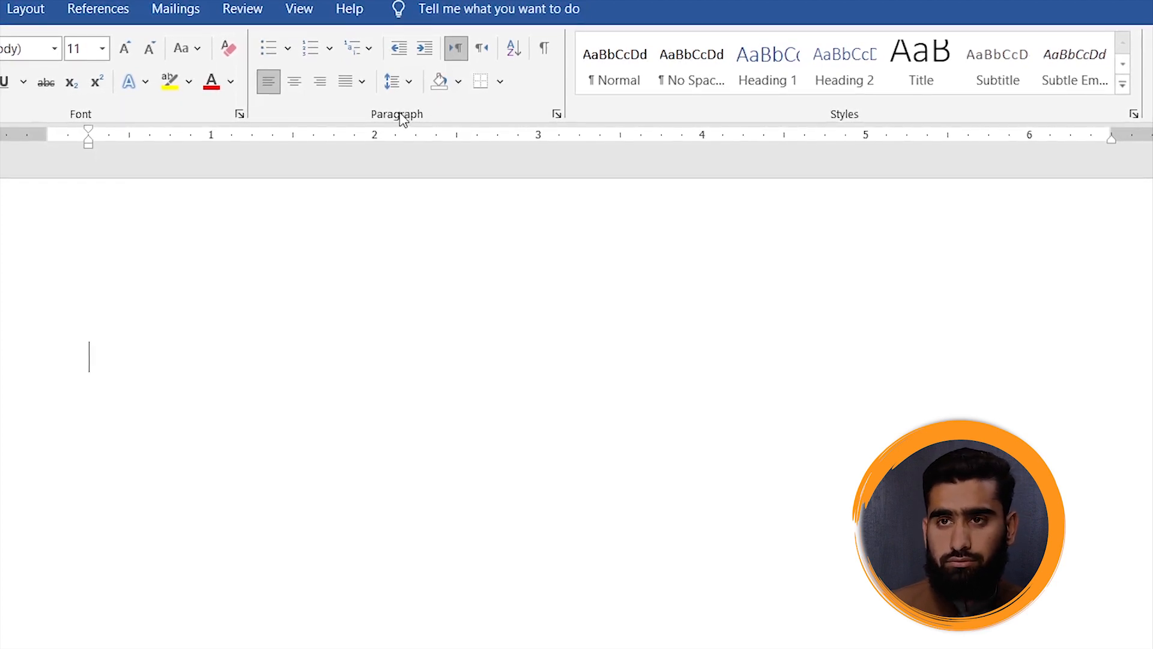
left_click(353, 52)
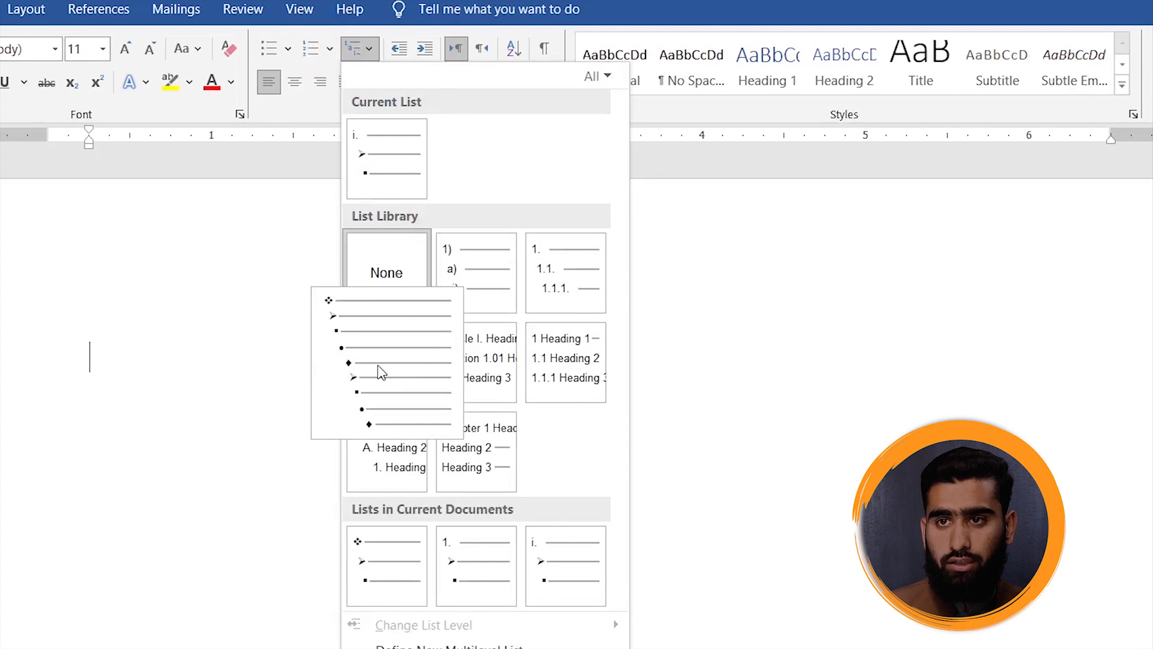
left_click(378, 367)
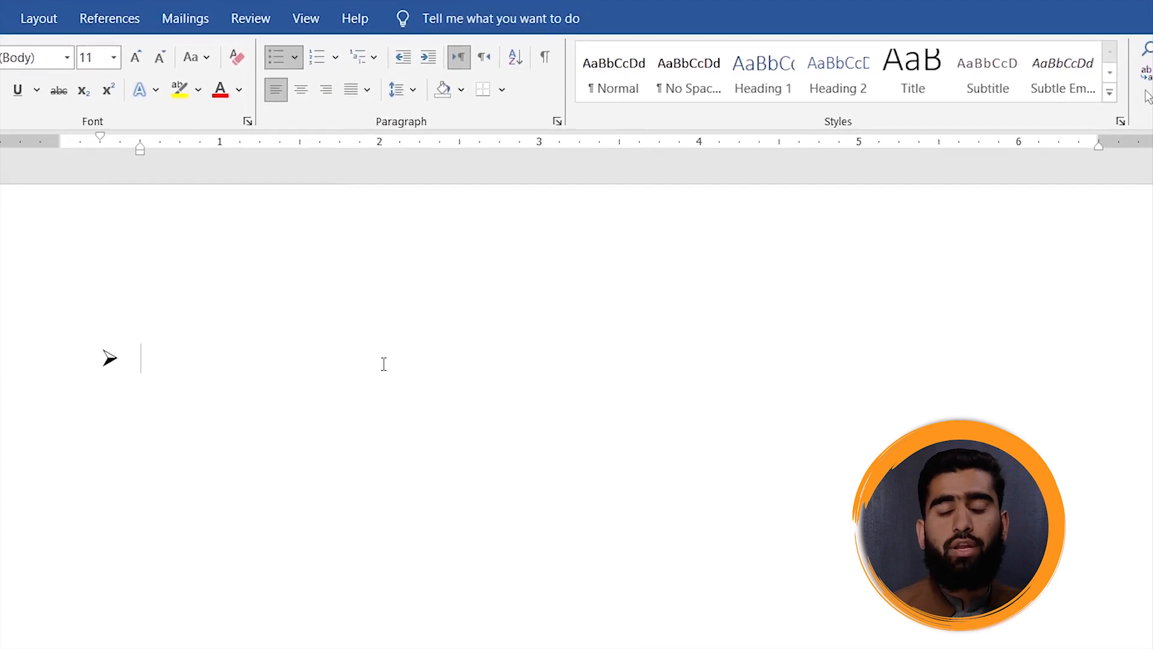
- Enter "Test on Monday" as the first list item and start an item one level deeper below it
type("Test")
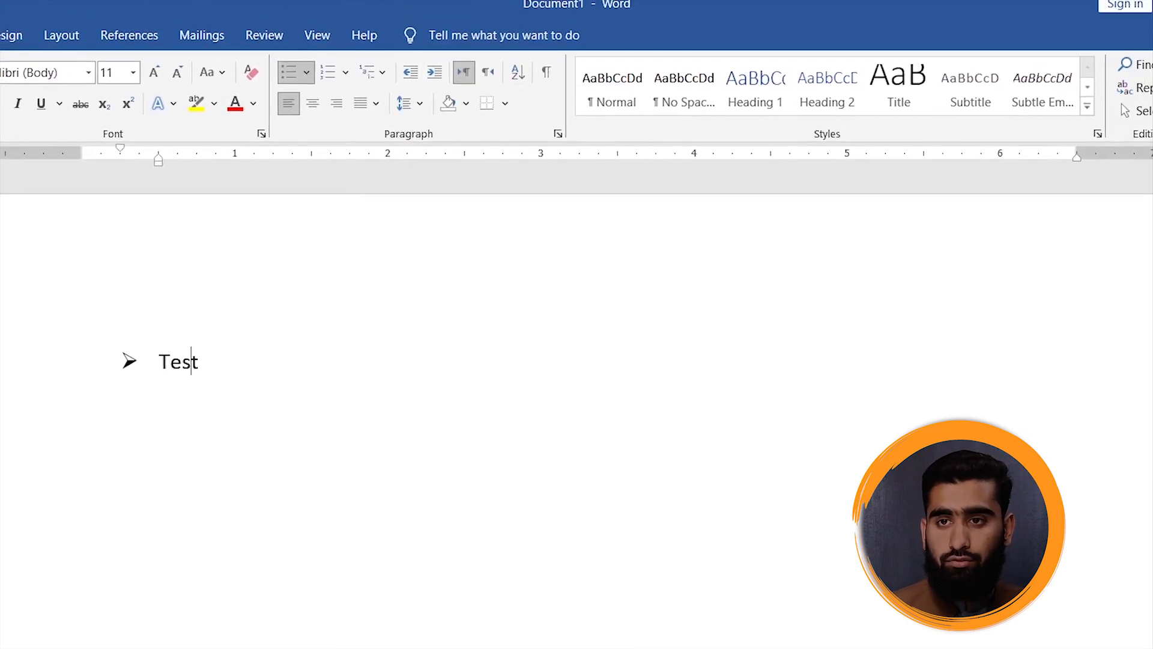
type(" on Monday")
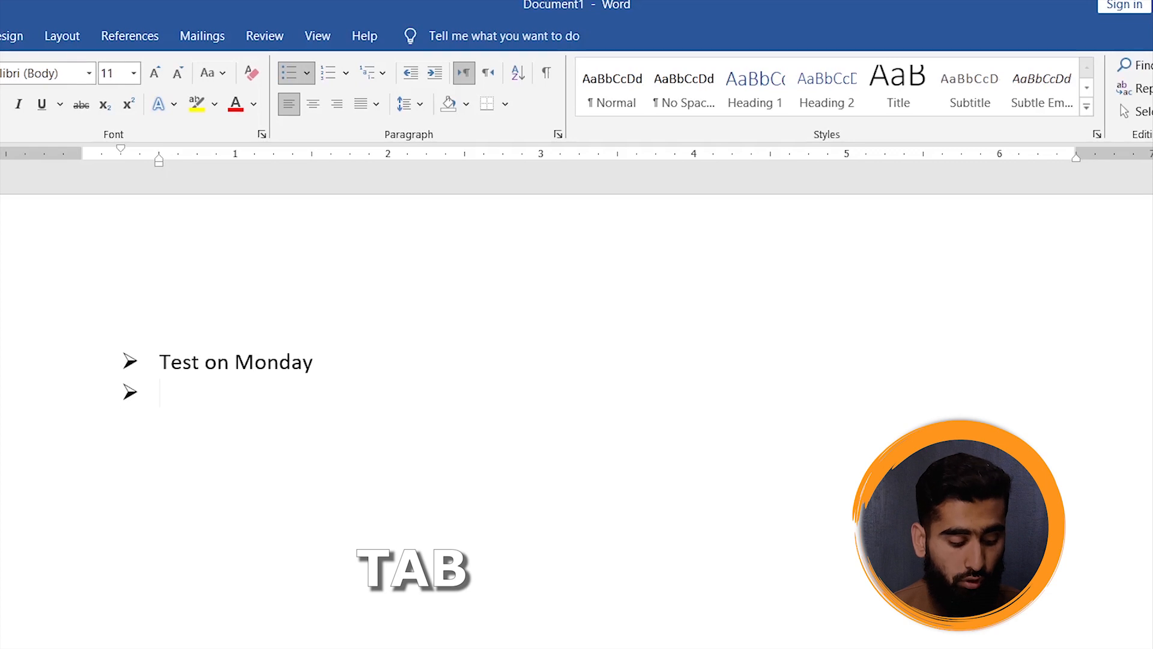
key("Tab")
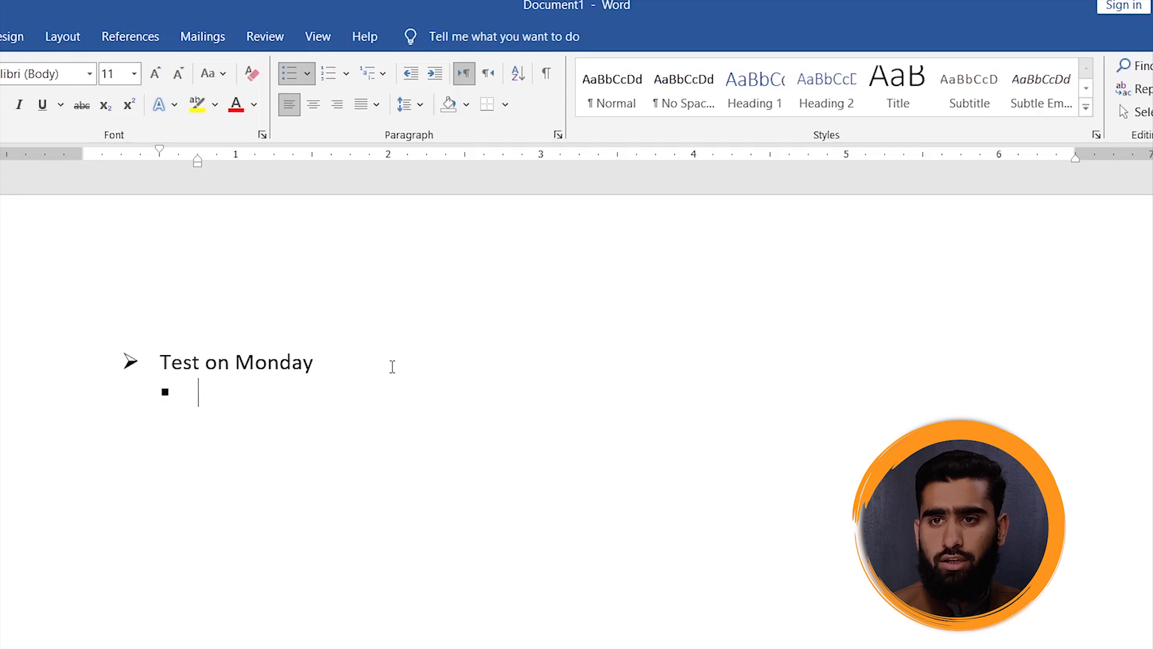
- Enter English, Urdu and Math as sub-items and start an empty item one level deeper under Math
type("End")
key("BackSpace")
type("glish")
key("Return")
type("Urdu")
key("Return")
type("Math")
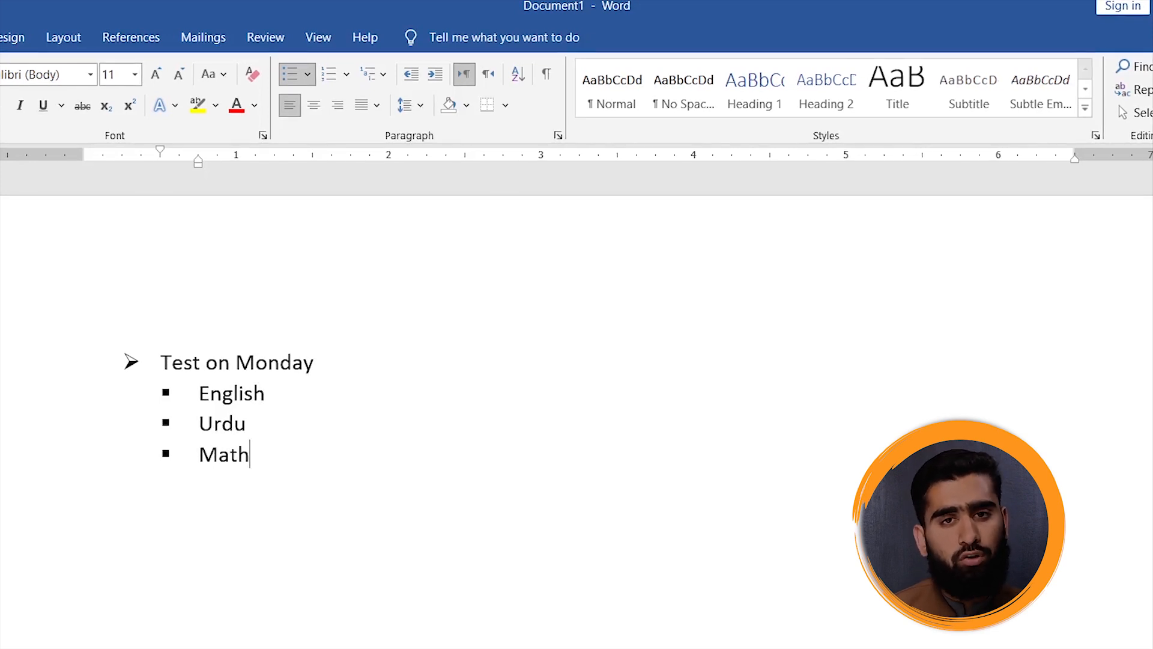
key("Return")
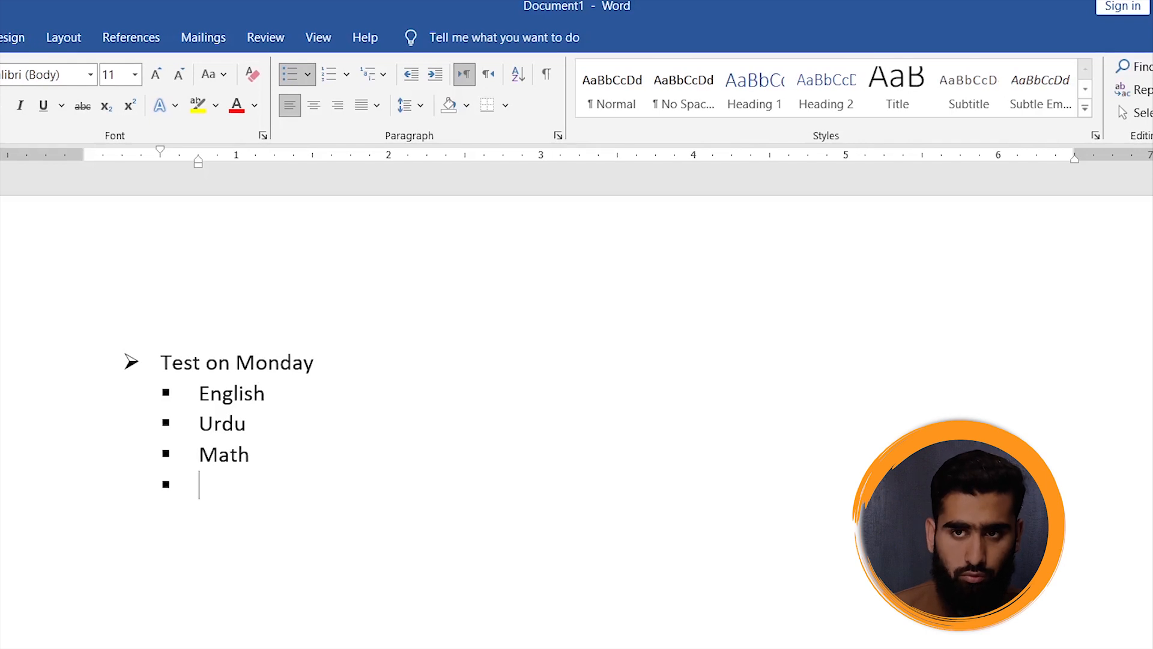
key("Tab")
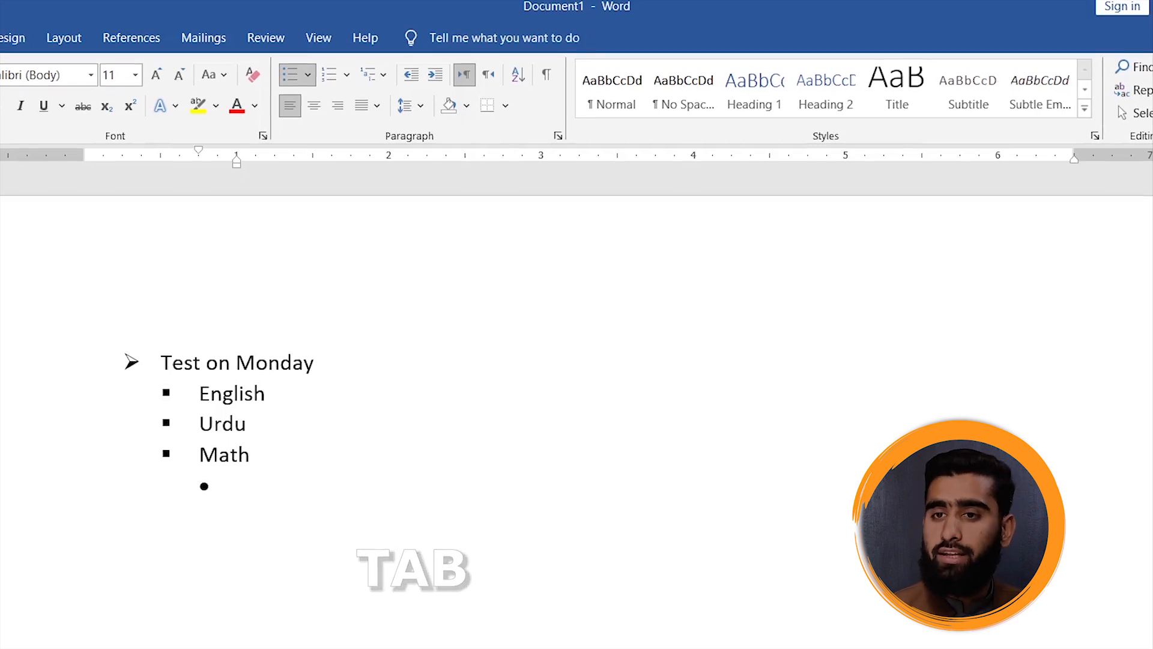
type("Q.")
key("BackSpace")
key("BackSpace")
key("BackSpace")
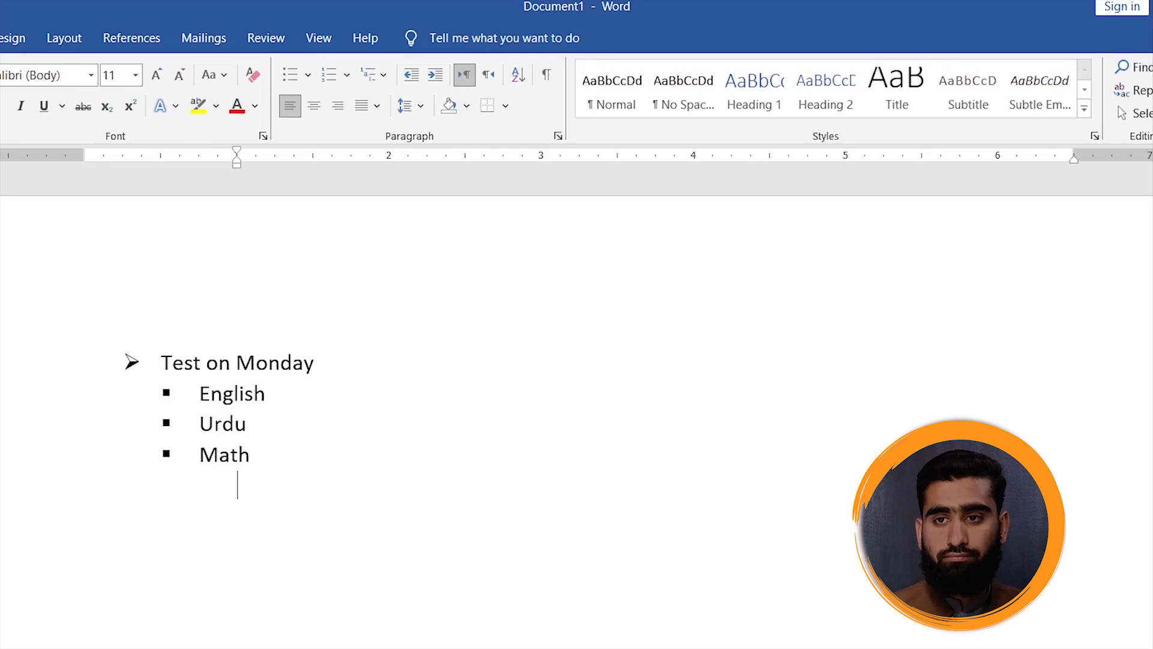
key("BackSpace")
key("Return")
key("Tab")
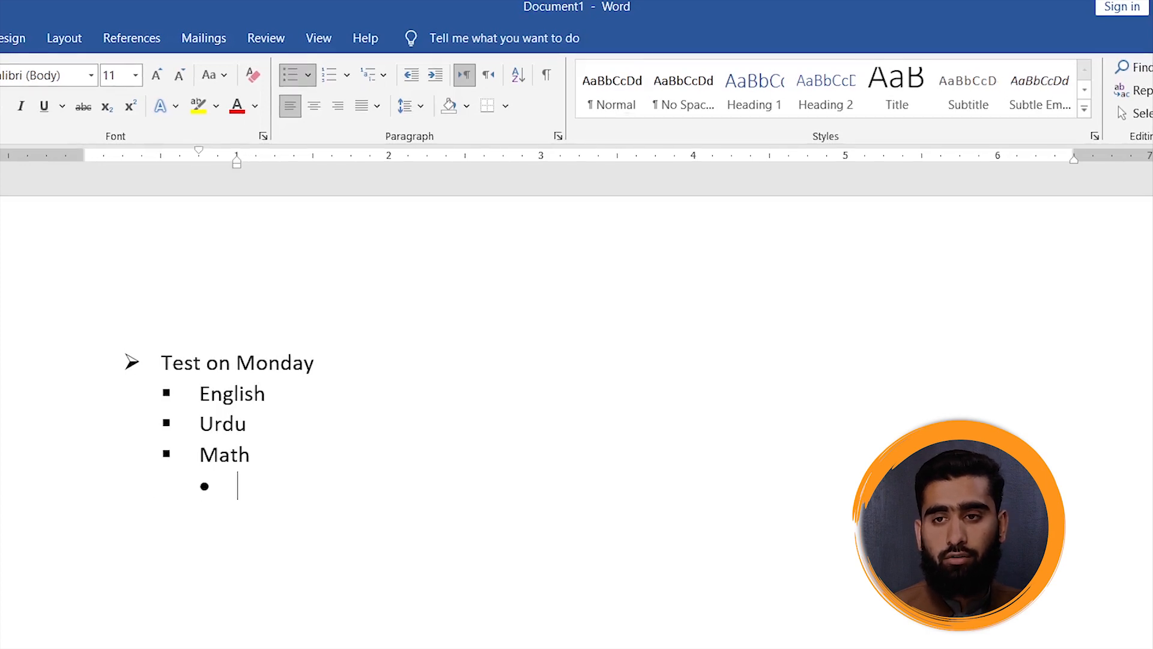
- Enter 1.1 and 1.2 as sub-items under Math, and add Q5 one level deeper under 1.2
type("1.1")
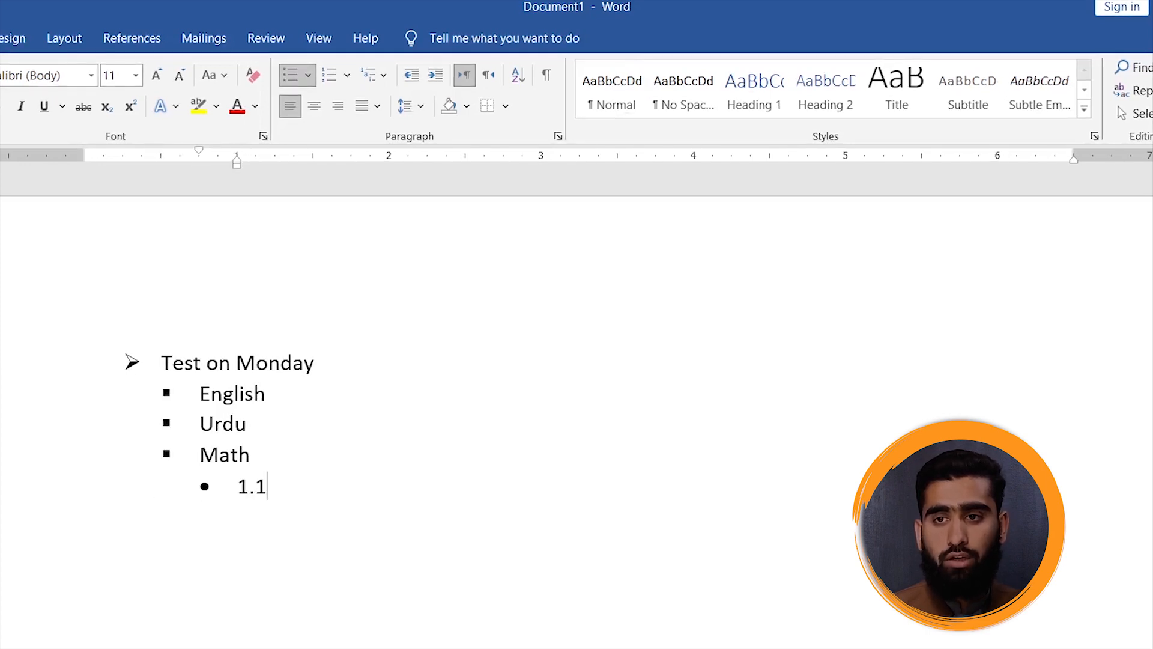
key("Return")
type("1")
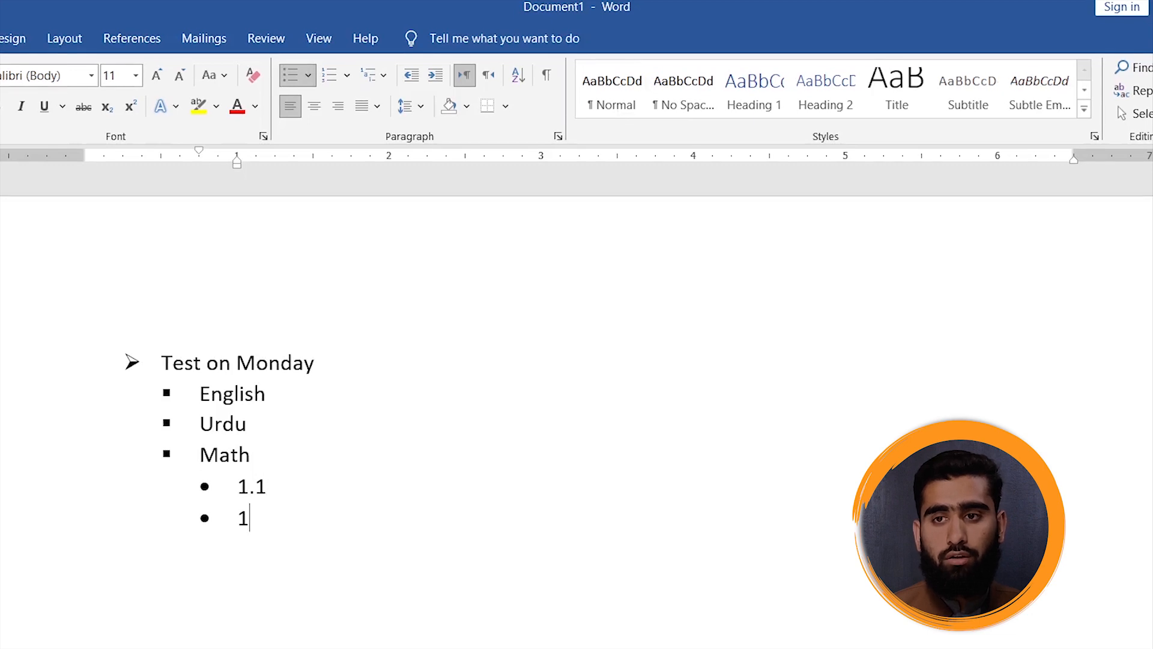
type(".2")
key("Return")
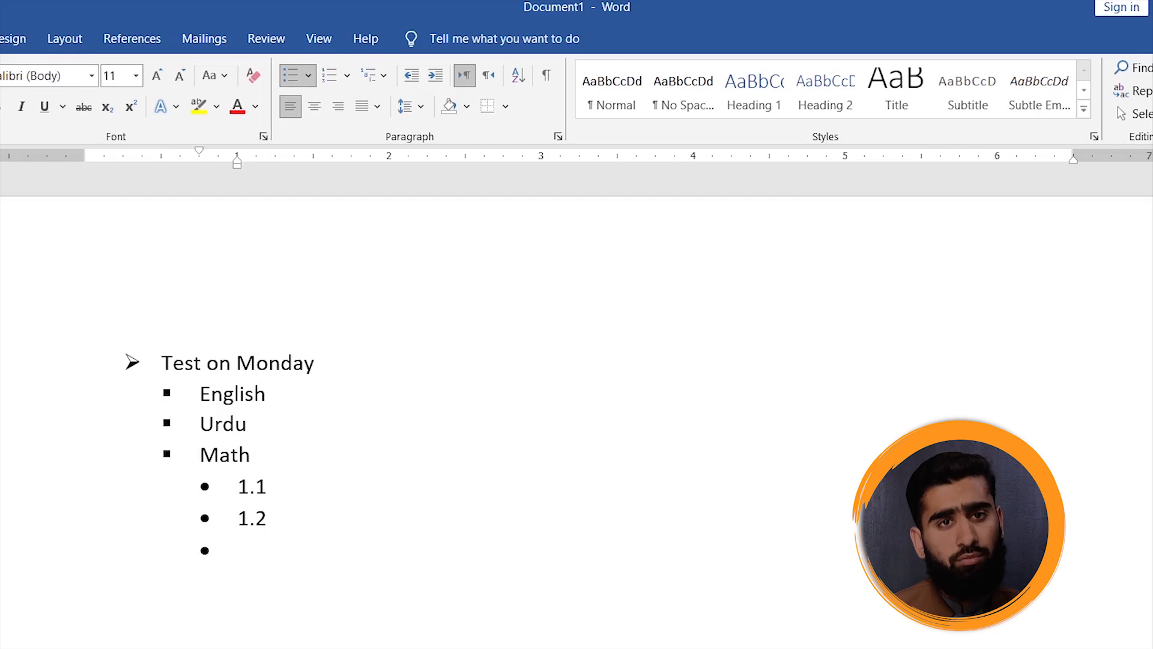
key("Tab")
type("Q5")
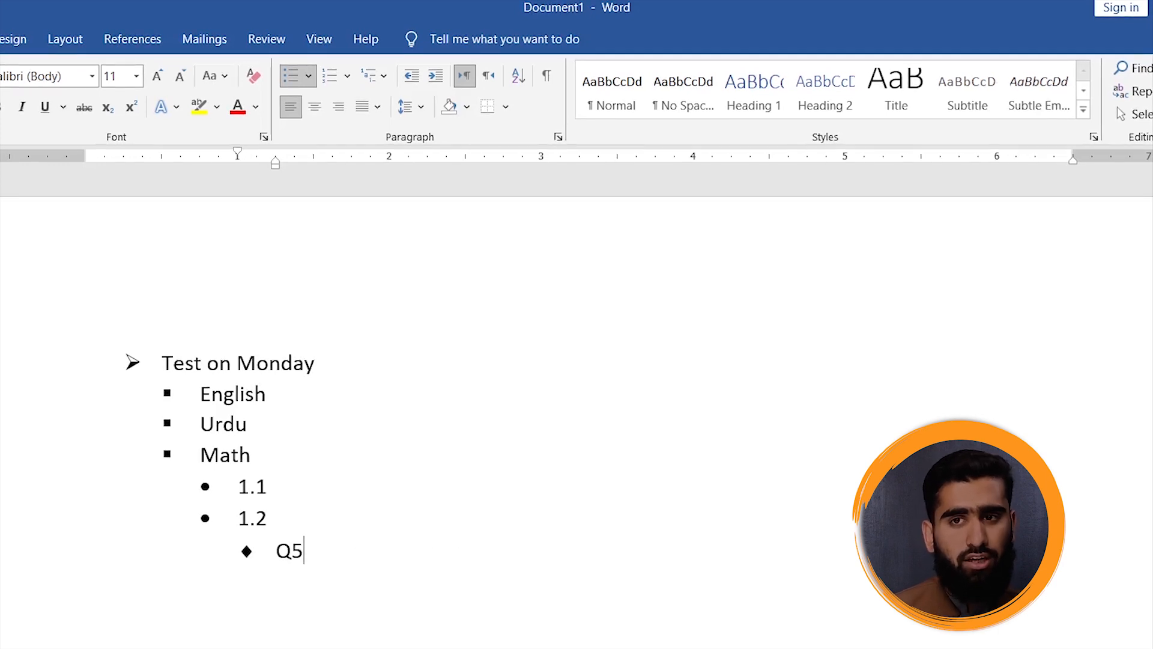
- Return to the top list level below Q5 and enter "Test on Tuesday" as a new item
key("Return")
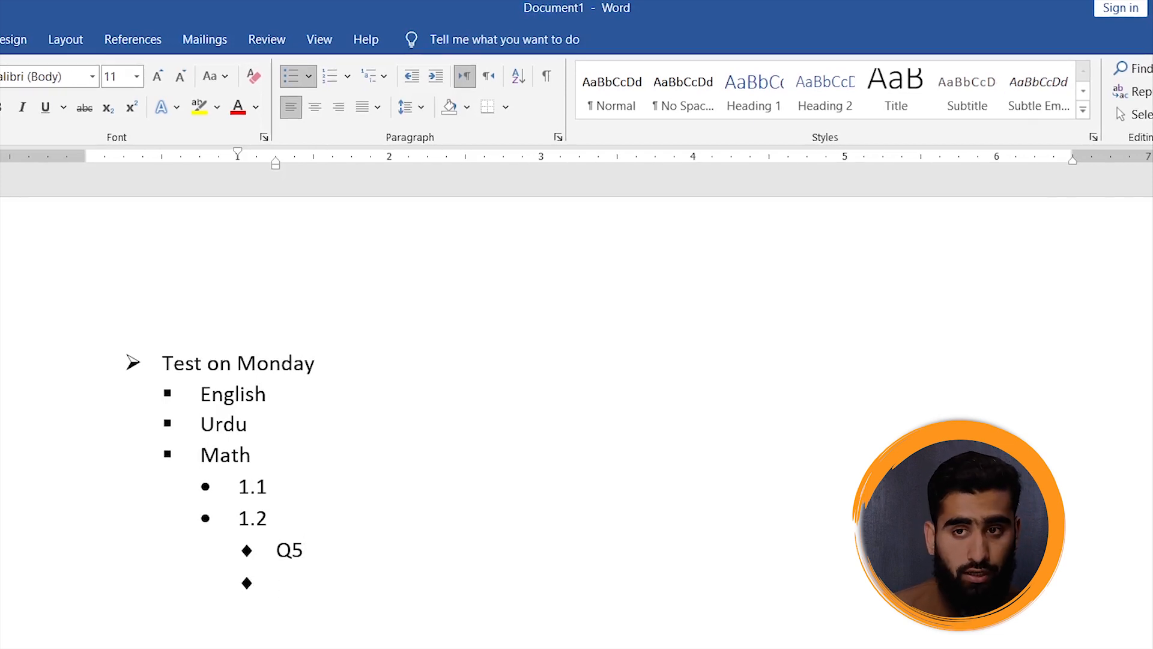
key("Return")
key("Return")
key("Return")
type("T")
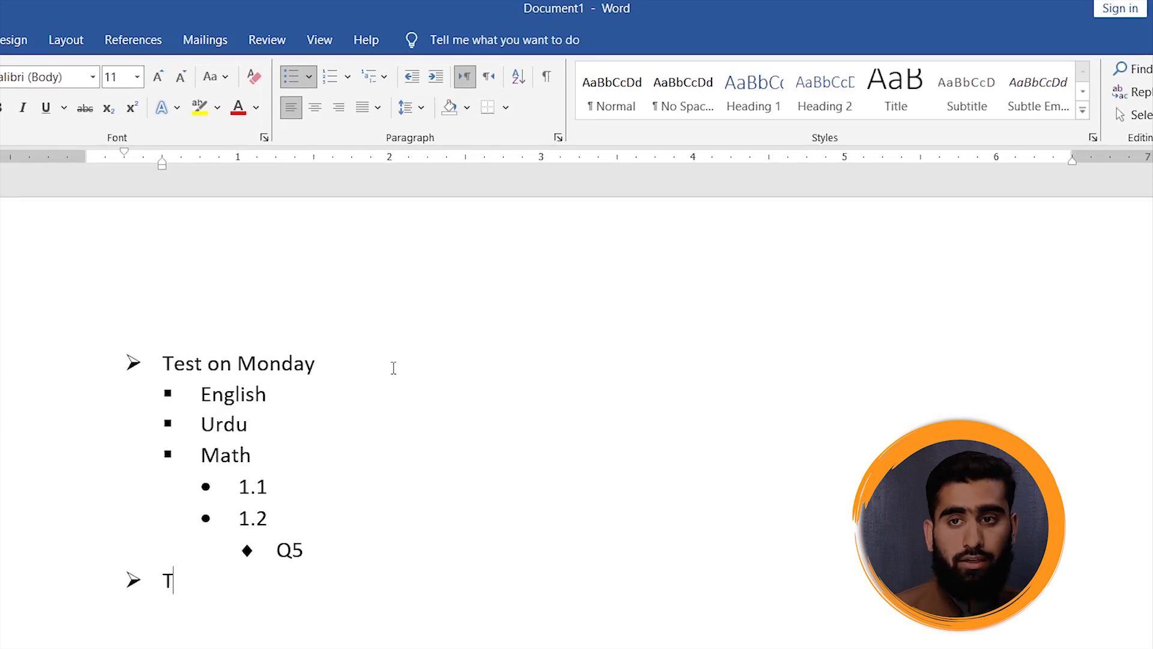
type("est on Tuesday")
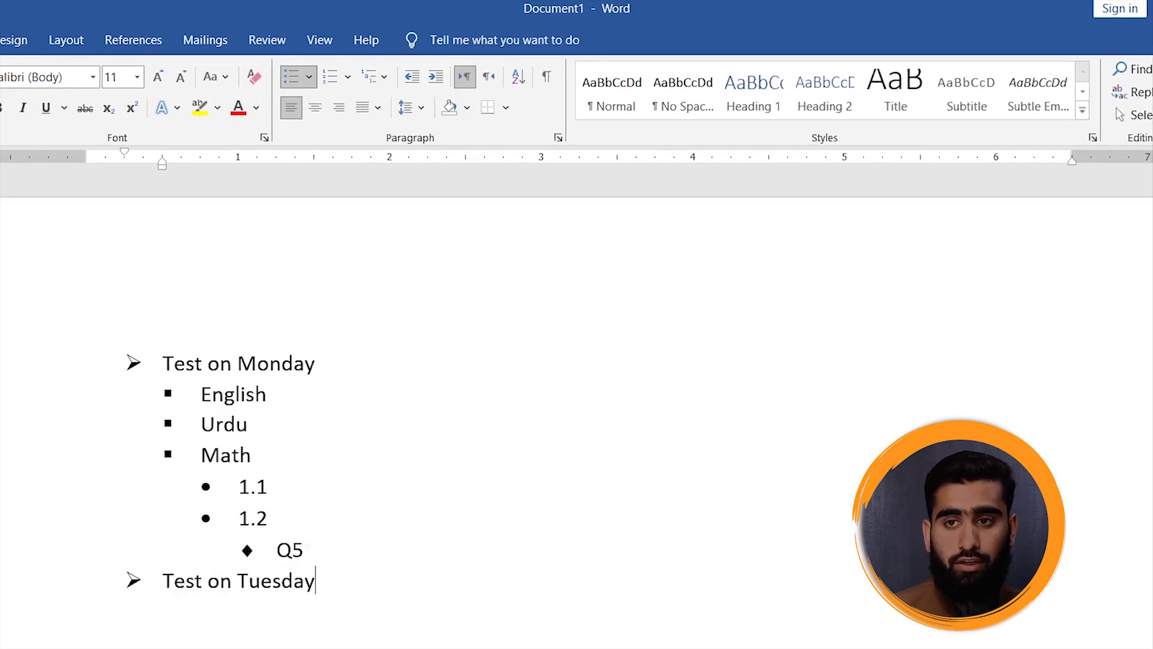
- Add English as a sub-item under Test on Tuesday and start another sub-item below it
key("Return")
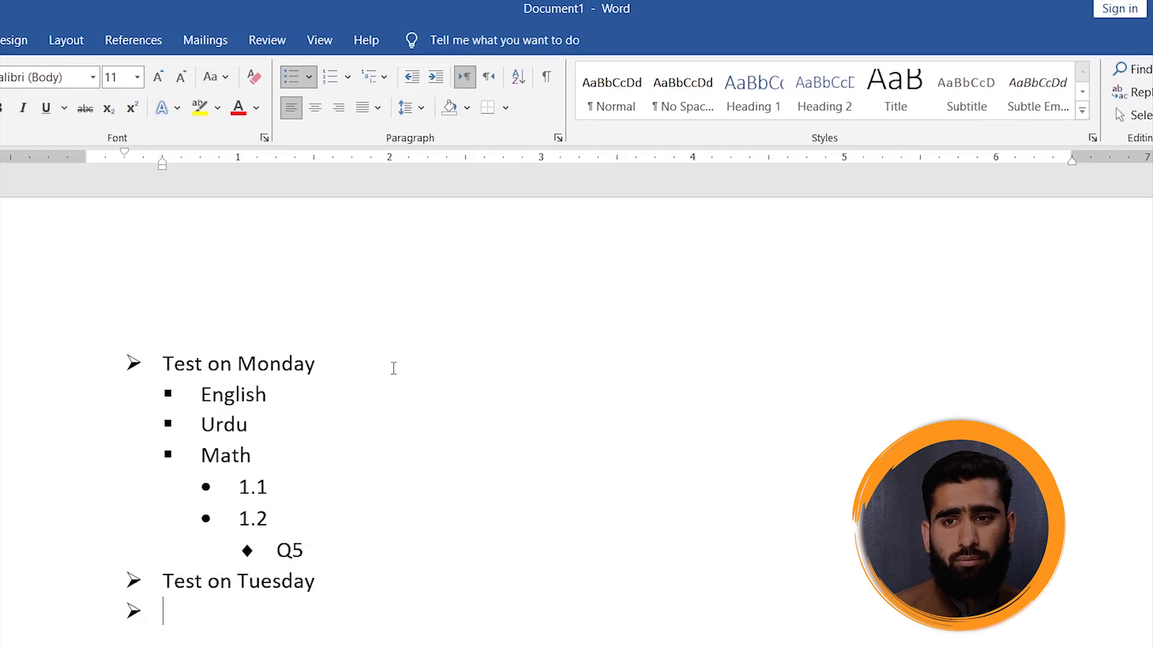
key("Tab")
type("Enfdl")
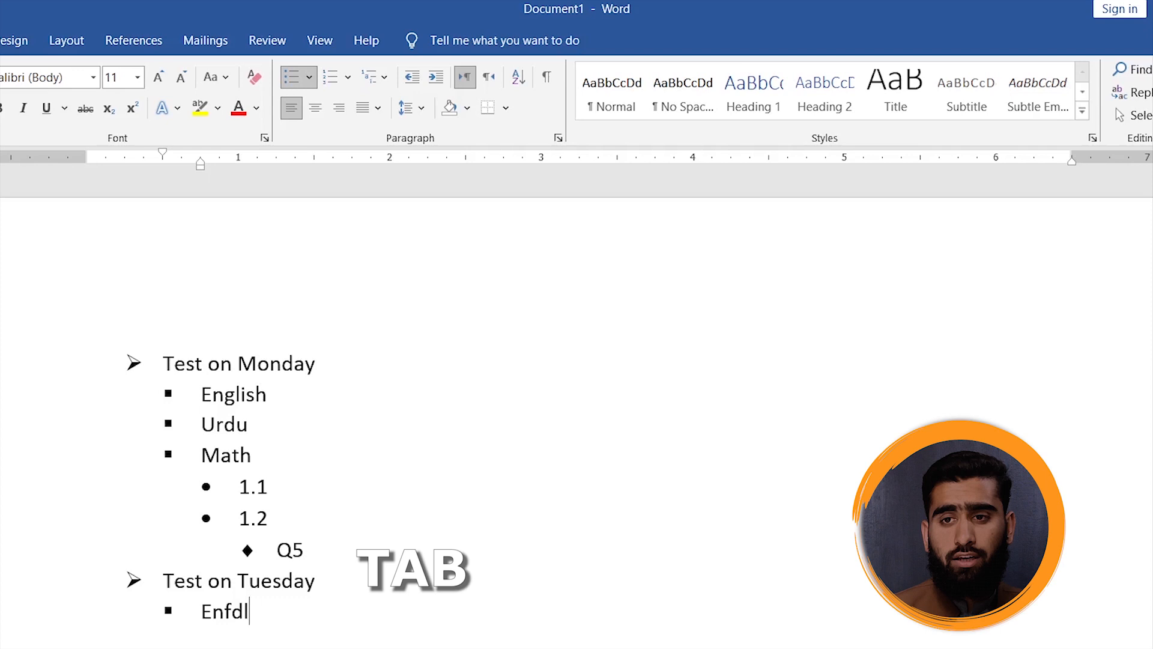
key("BackSpace")
key("BackSpace")
key("BackSpace")
type("glish")
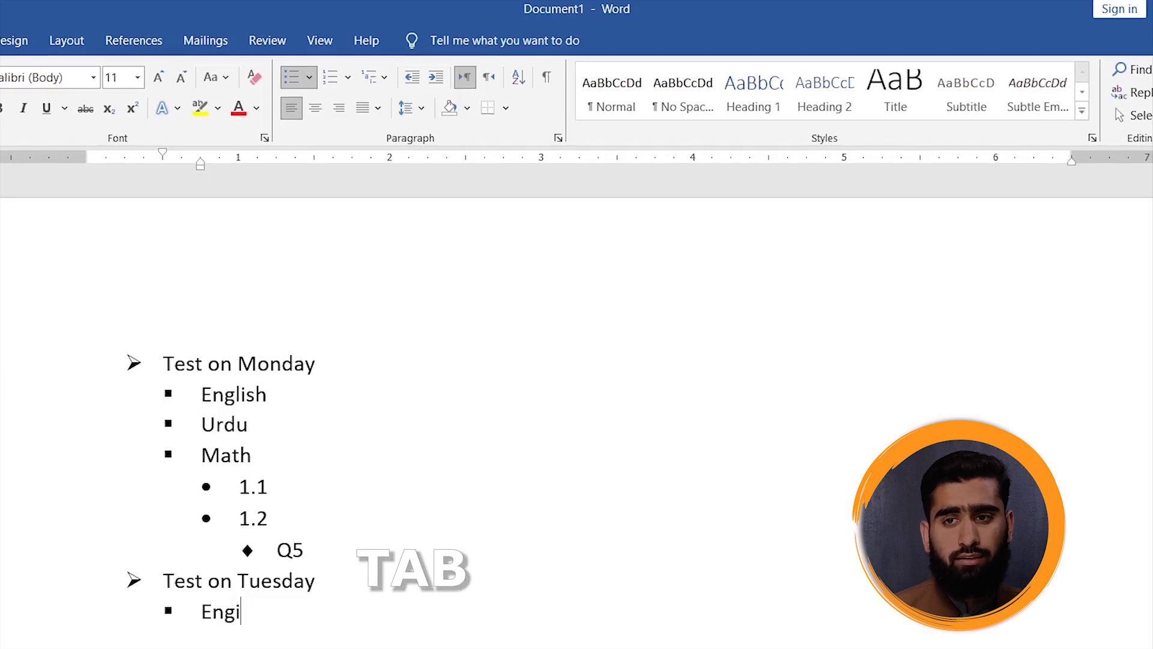
key("Return")
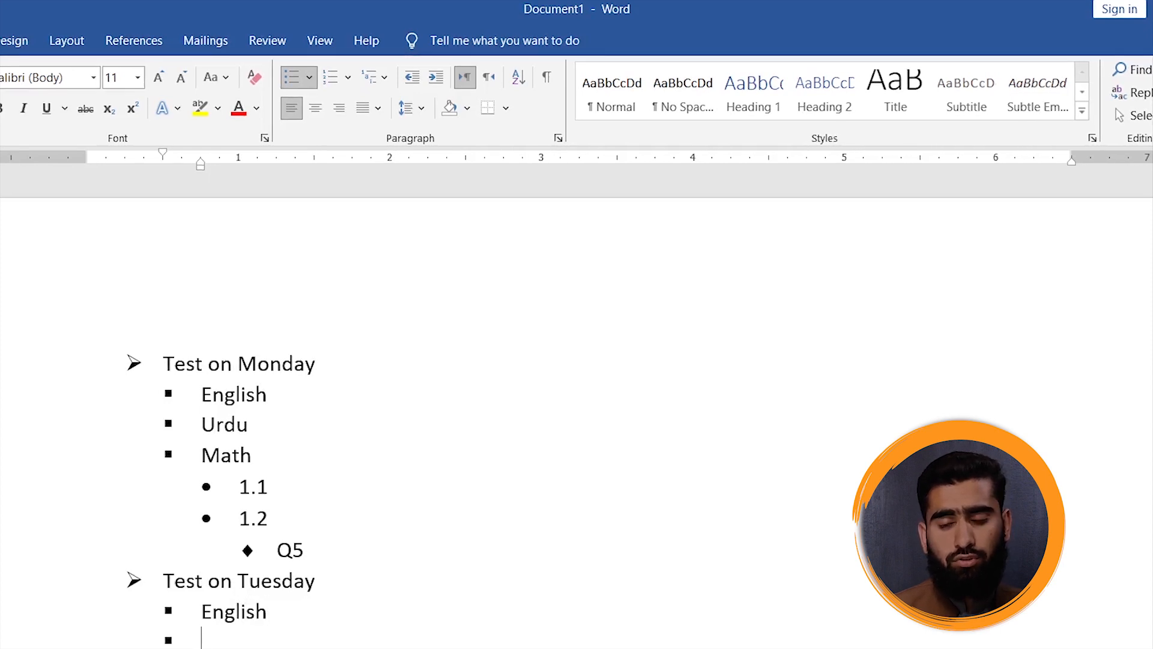
key("BackSpace")
key("BackSpace")
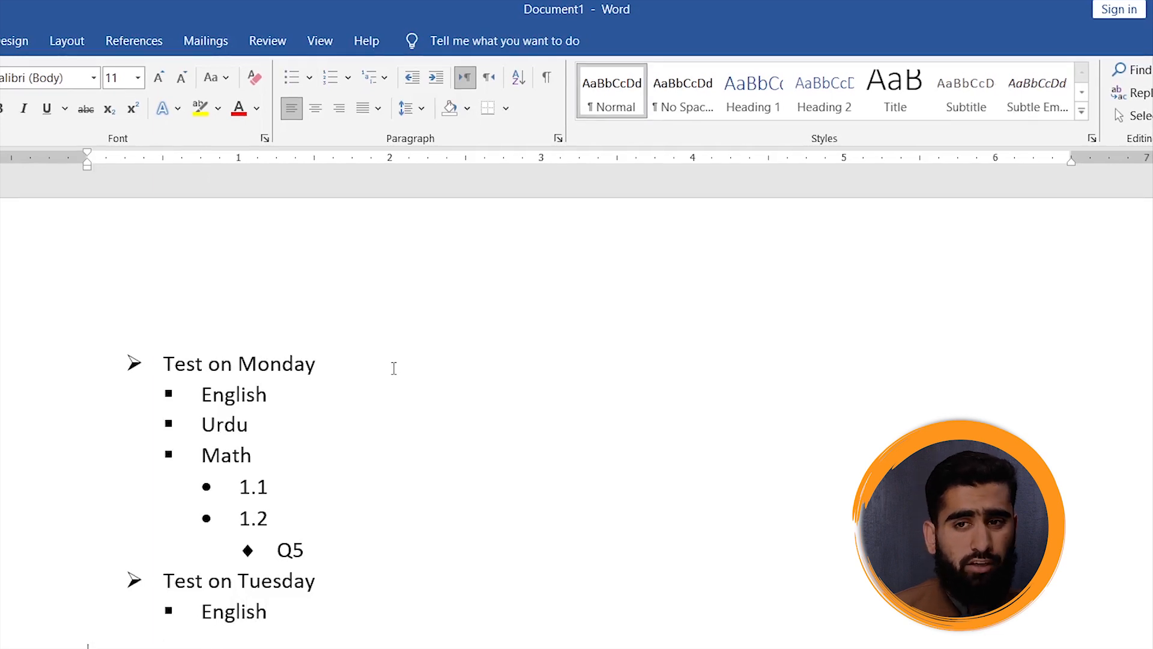
key("BackSpace")
key("Return")
- Enter Computer as the second sub-item under Test on Tuesday and start an empty sub-item below it
type("Comoputer")
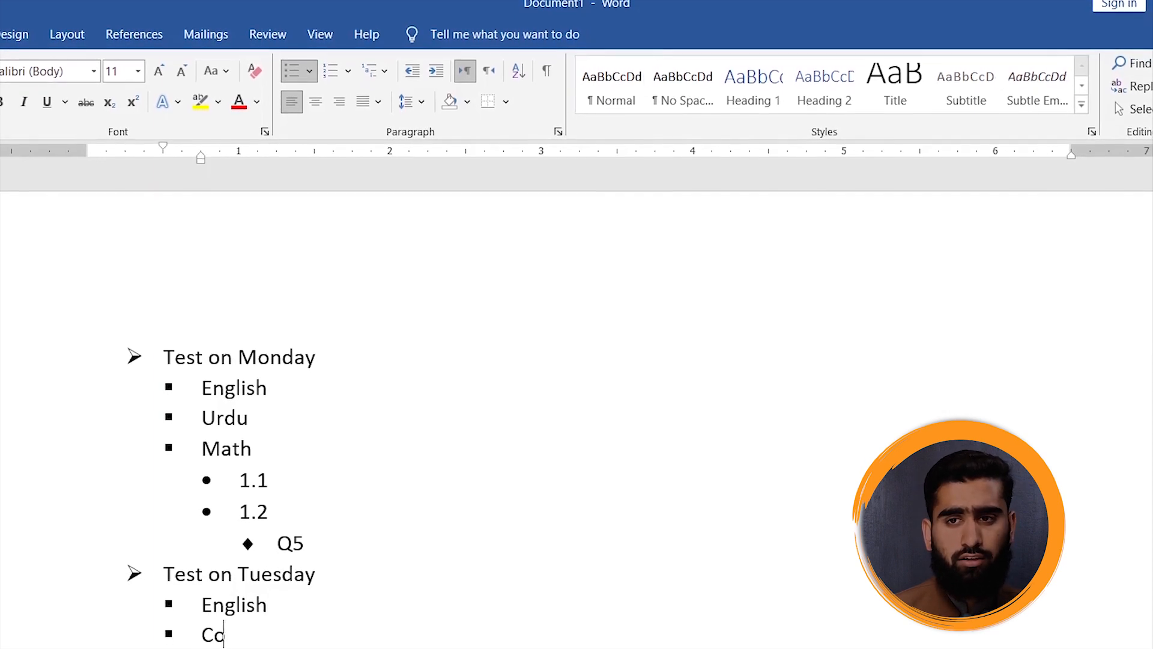
key("BackSpace")
key("BackSpace")
key("BackSpace")
key("BackSpace")
key("BackSpace")
key("BackSpace")
type("uter")
key("BackSpace")
key("BackSpace")
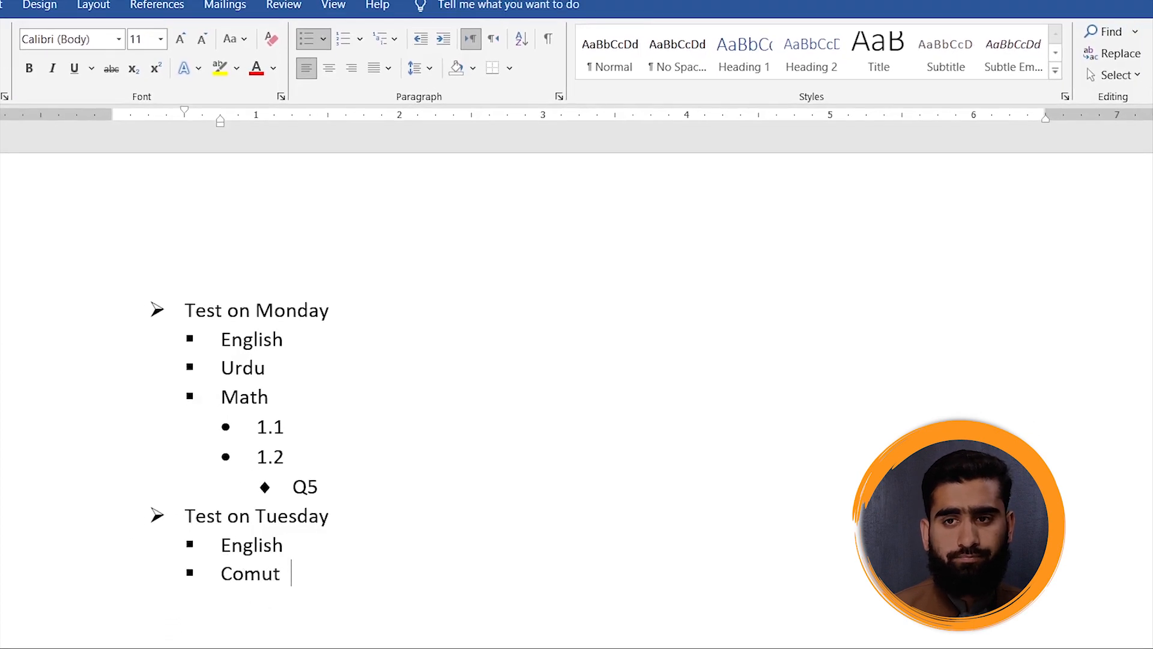
key("BackSpace")
key("BackSpace")
key("BackSpace")
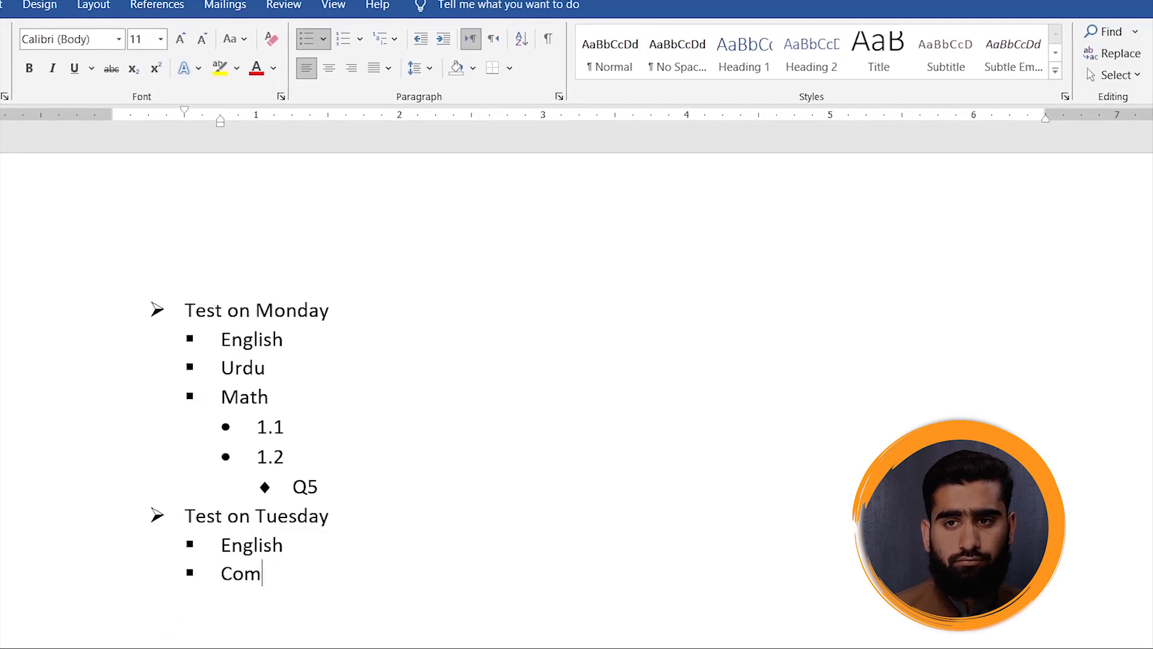
type("puter")
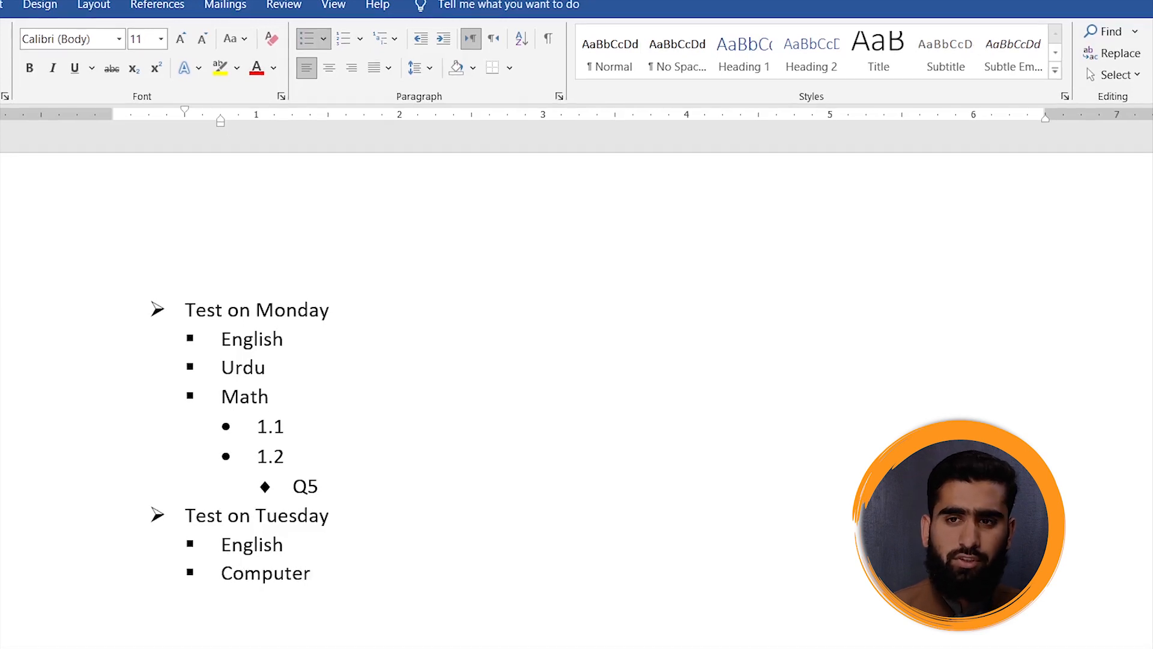
key("Return")
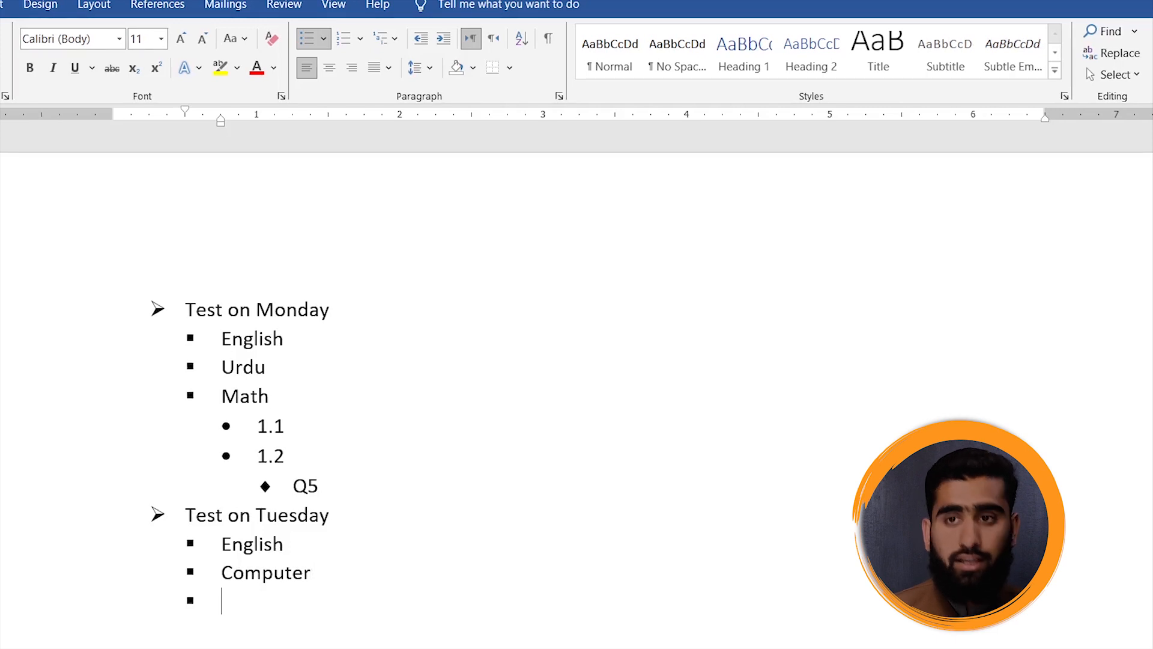
- Delete the whole multilevel list and enter "The Title" on the empty page
key("ctrl+a")
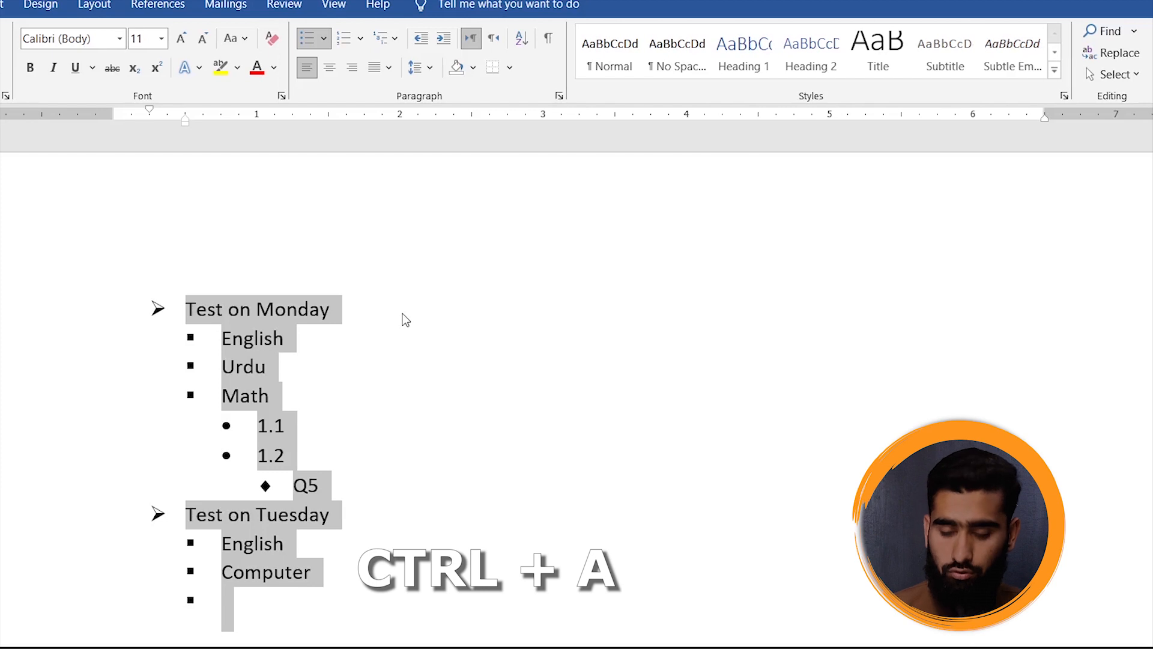
key("Delete")
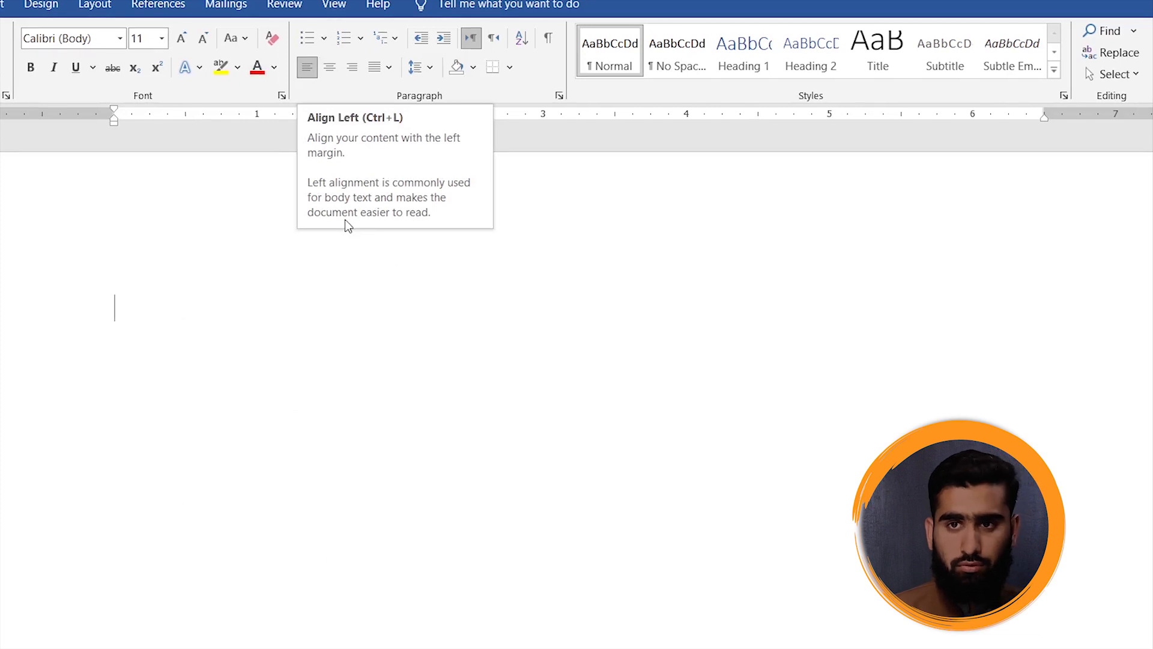
type("The Title")
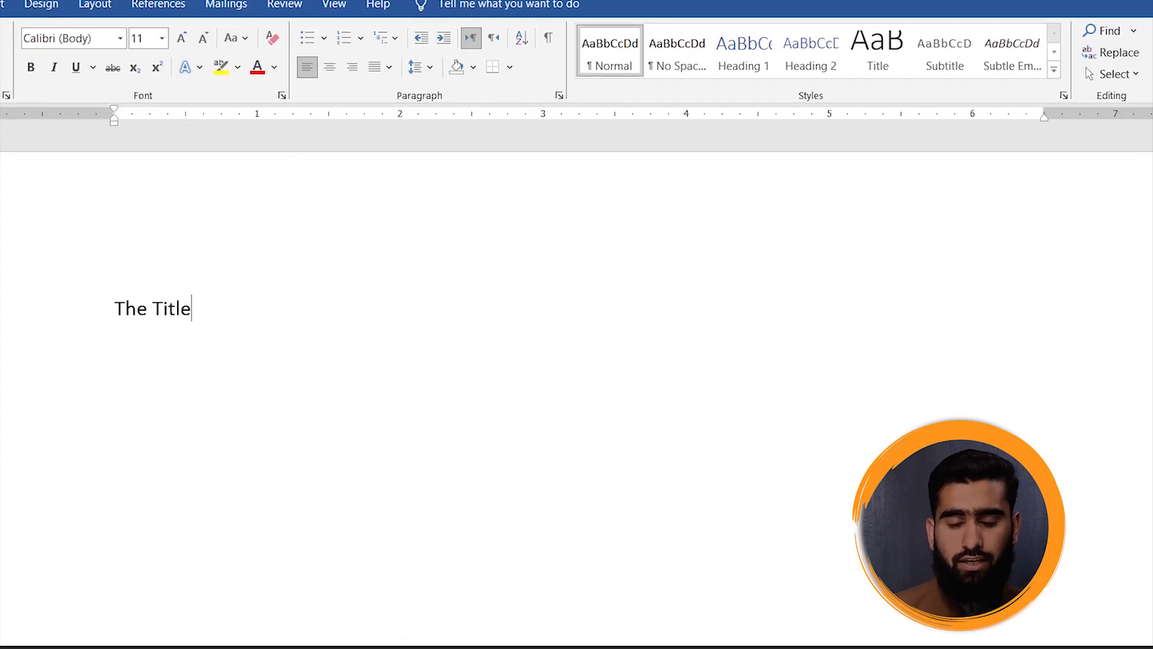
- Enlarge the whole title line to font size 20 and make it bold
left_click(72, 306)
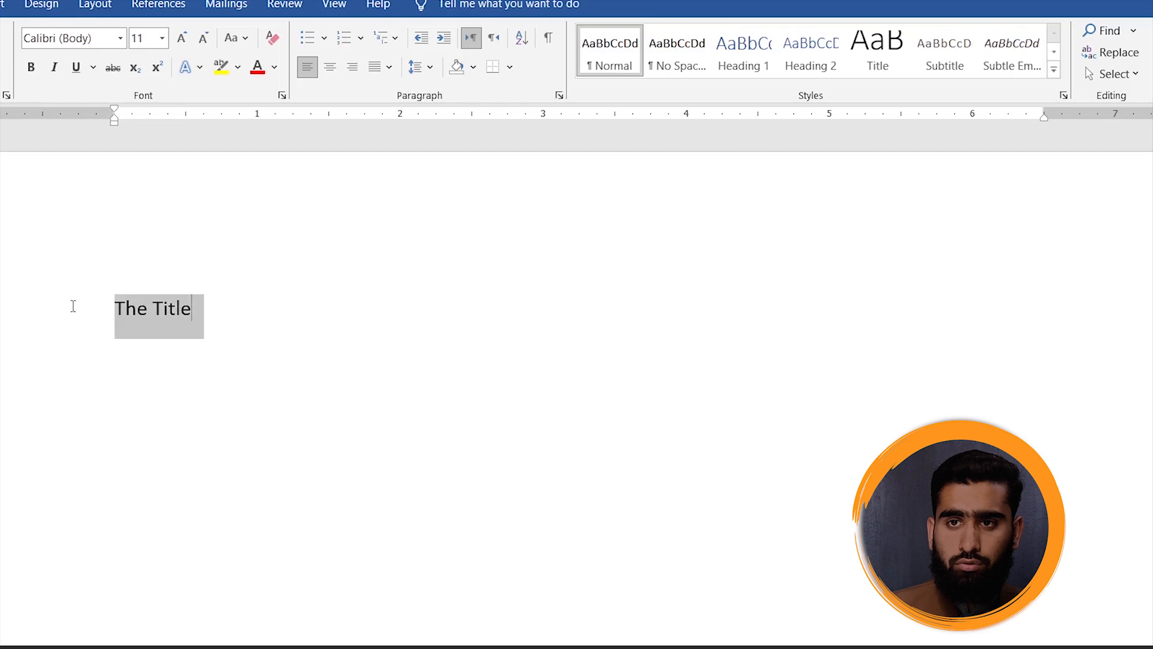
left_click(181, 38)
left_click(181, 38)
left_click(181, 38)
left_click(181, 37)
left_click(183, 38)
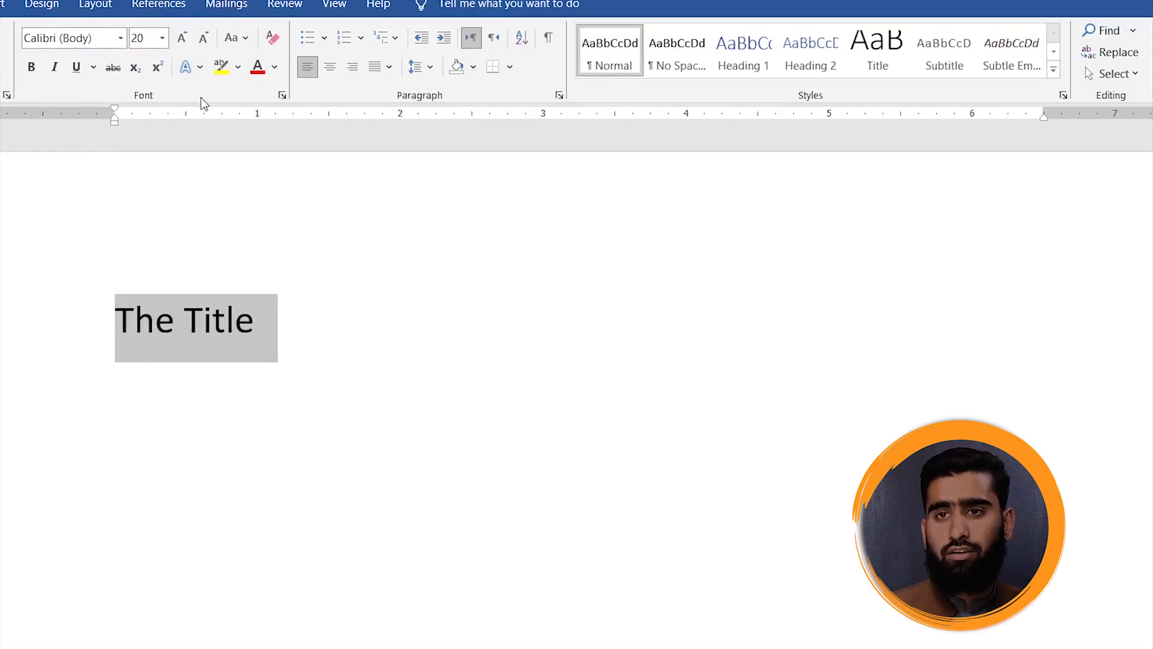
left_click(32, 67)
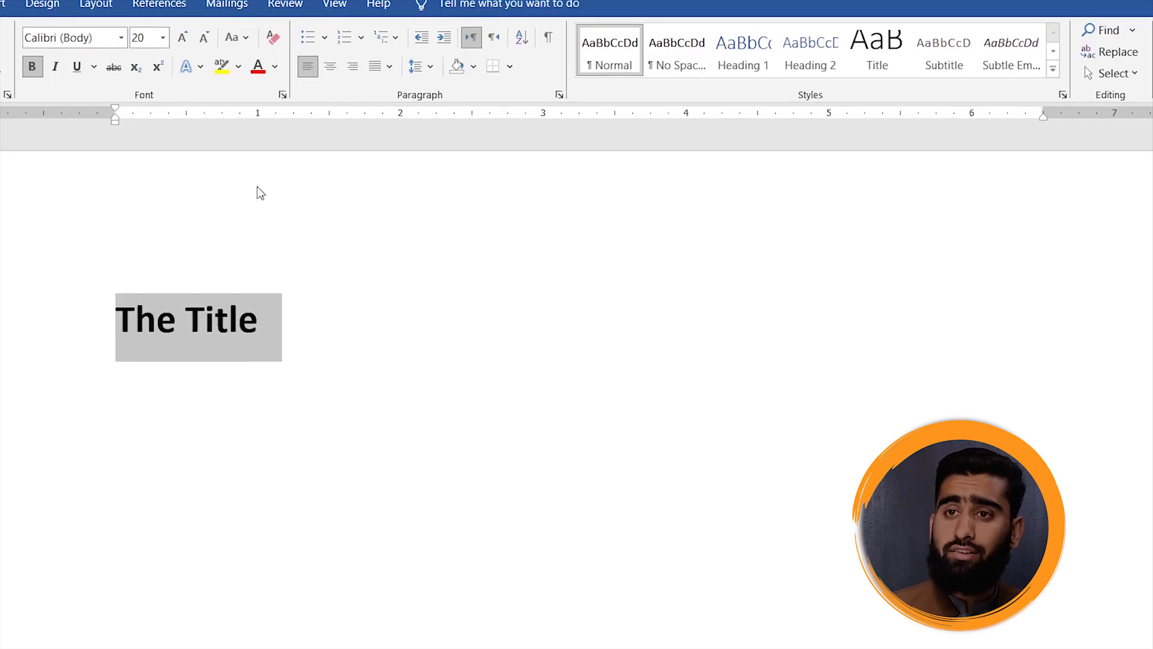
- Cycle the title through centre, right and left alignment twice, and view the available justify options
left_click(337, 70)
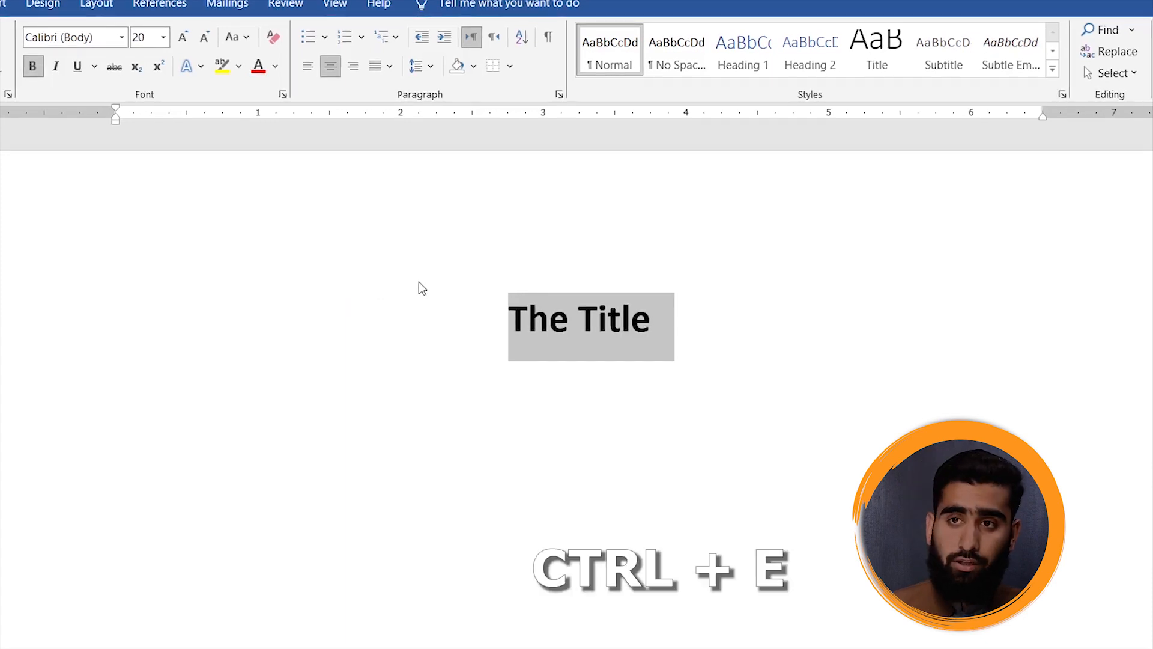
left_click(355, 68)
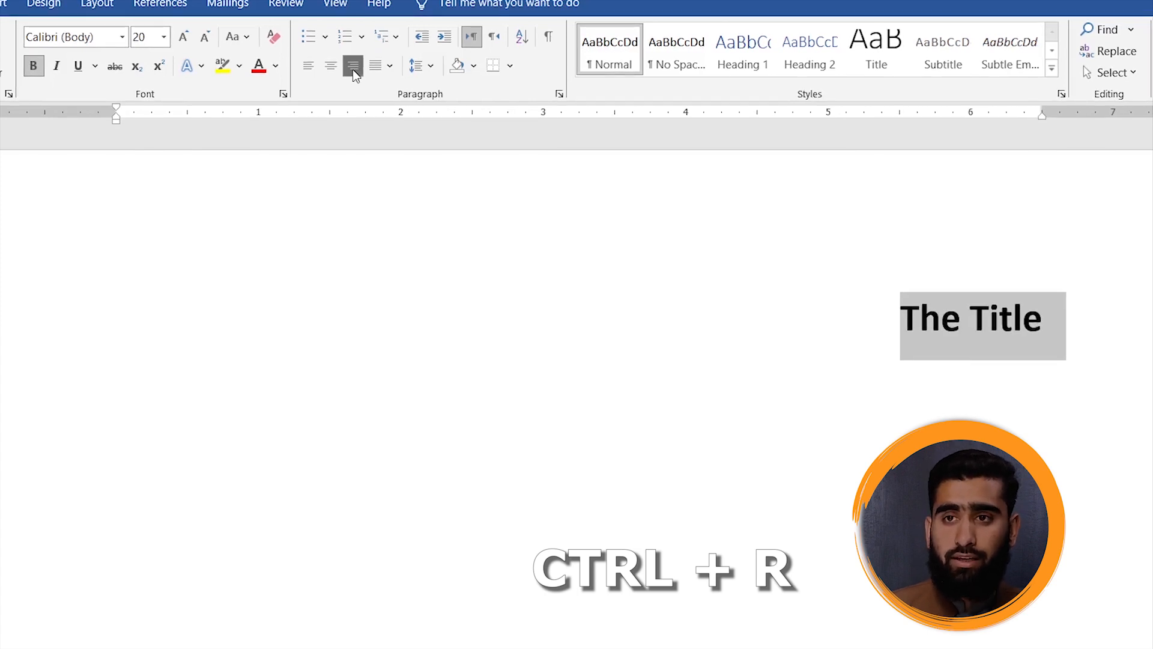
left_click(316, 67)
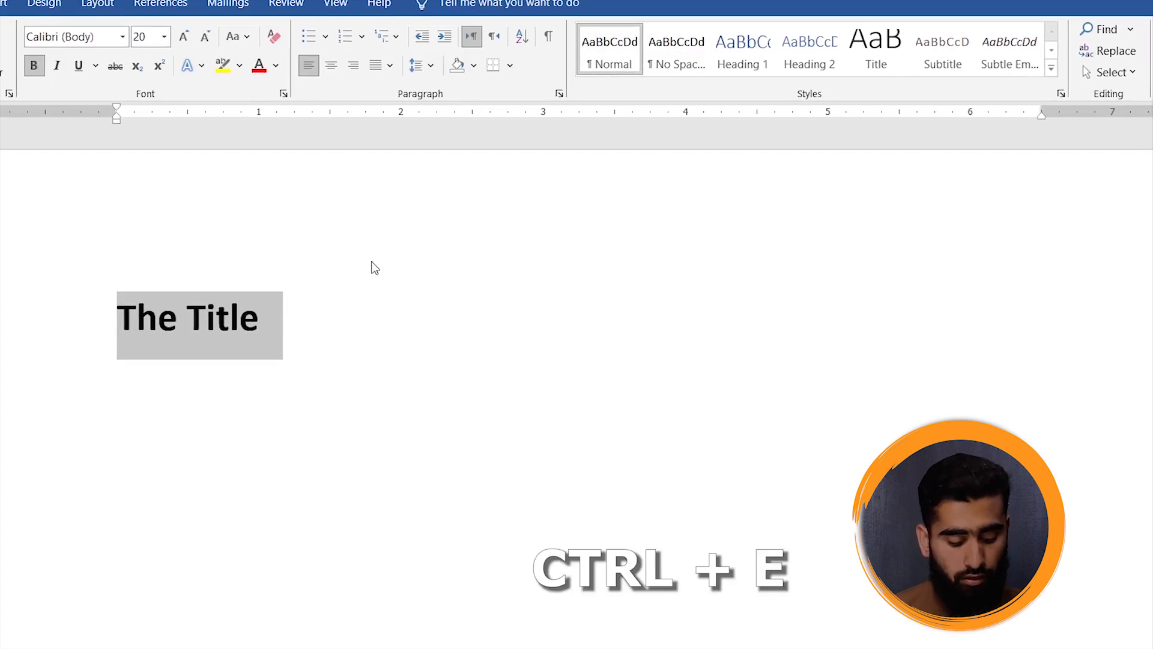
key("ctrl+e")
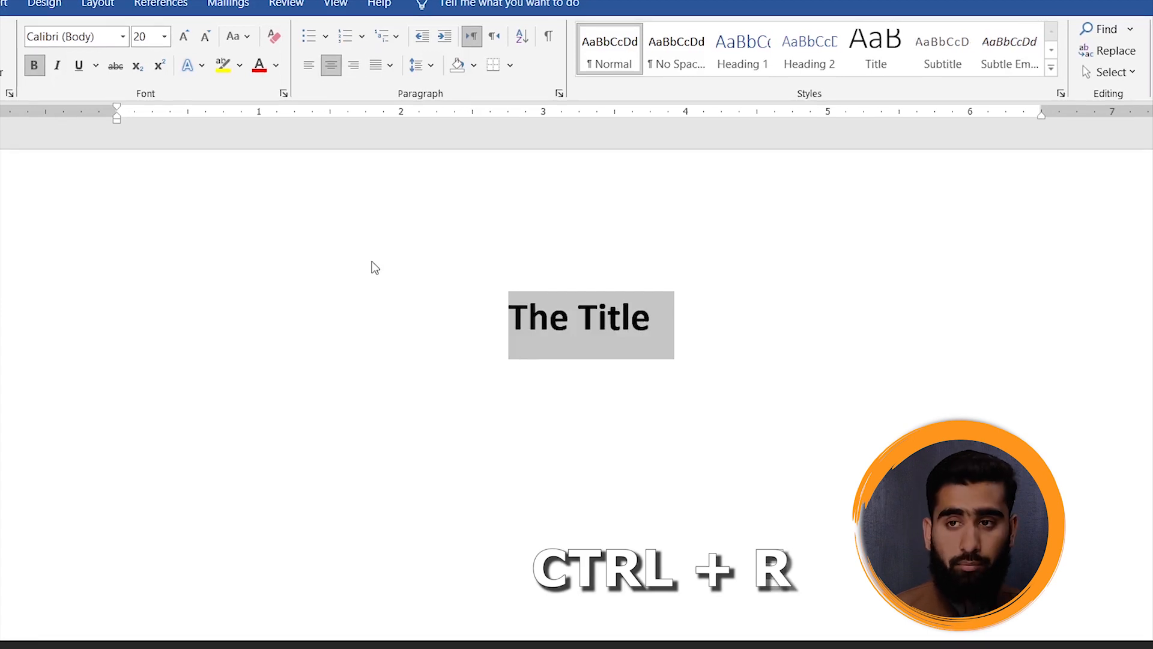
key("ctrl+r")
key("ctrl+l")
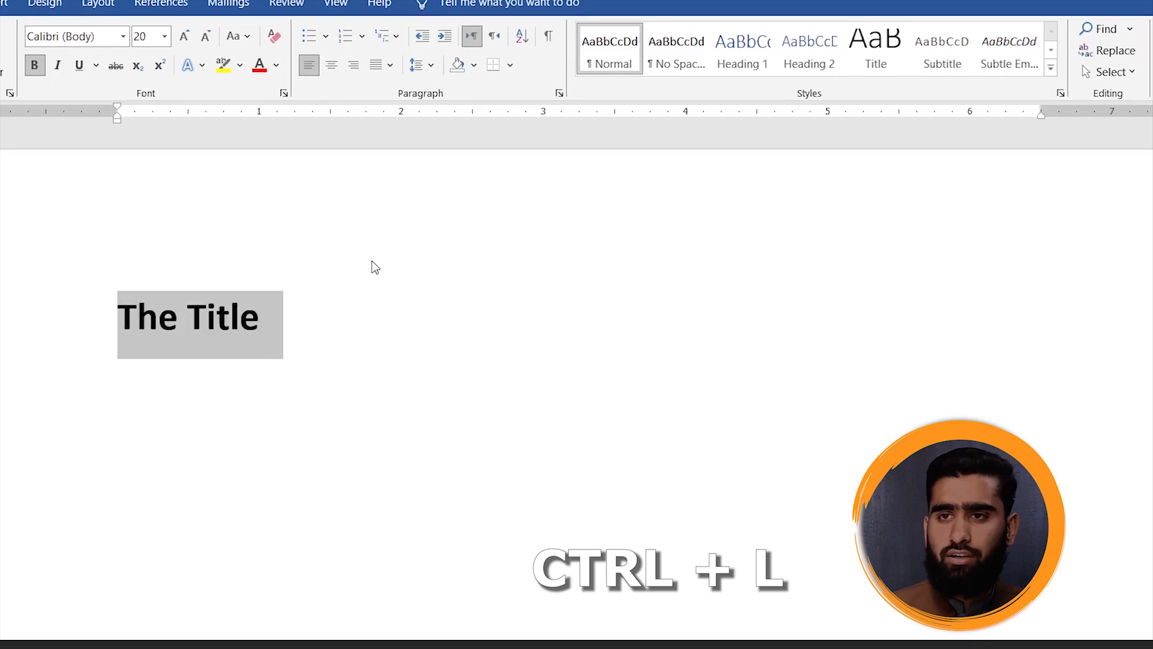
left_click(392, 64)
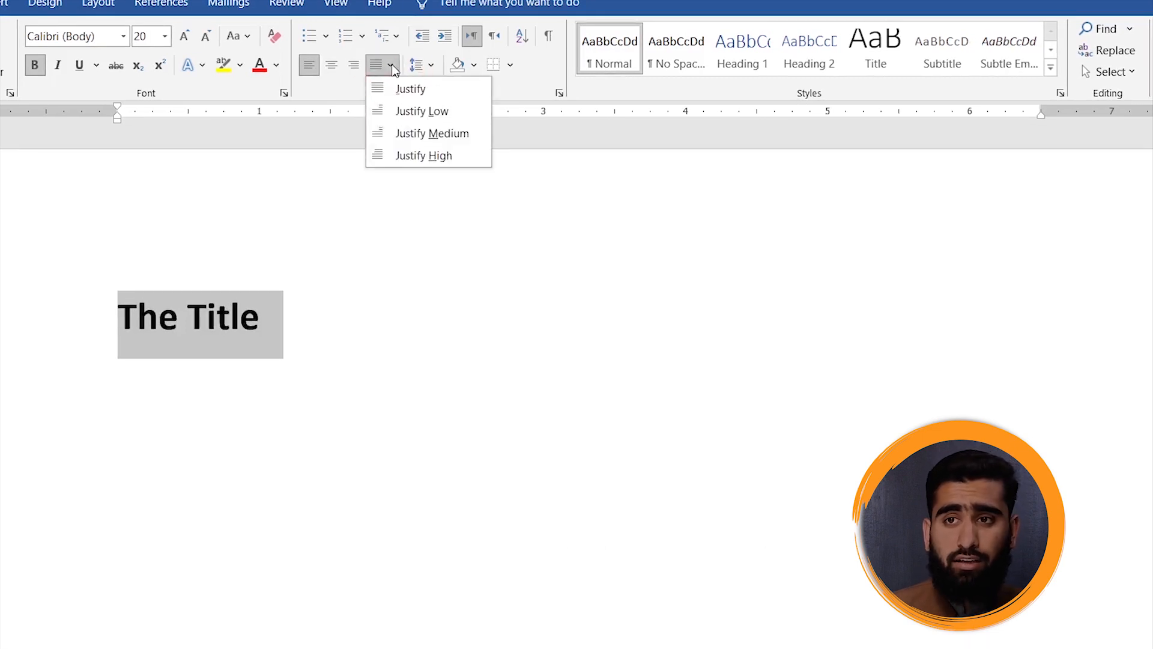
left_click(349, 338)
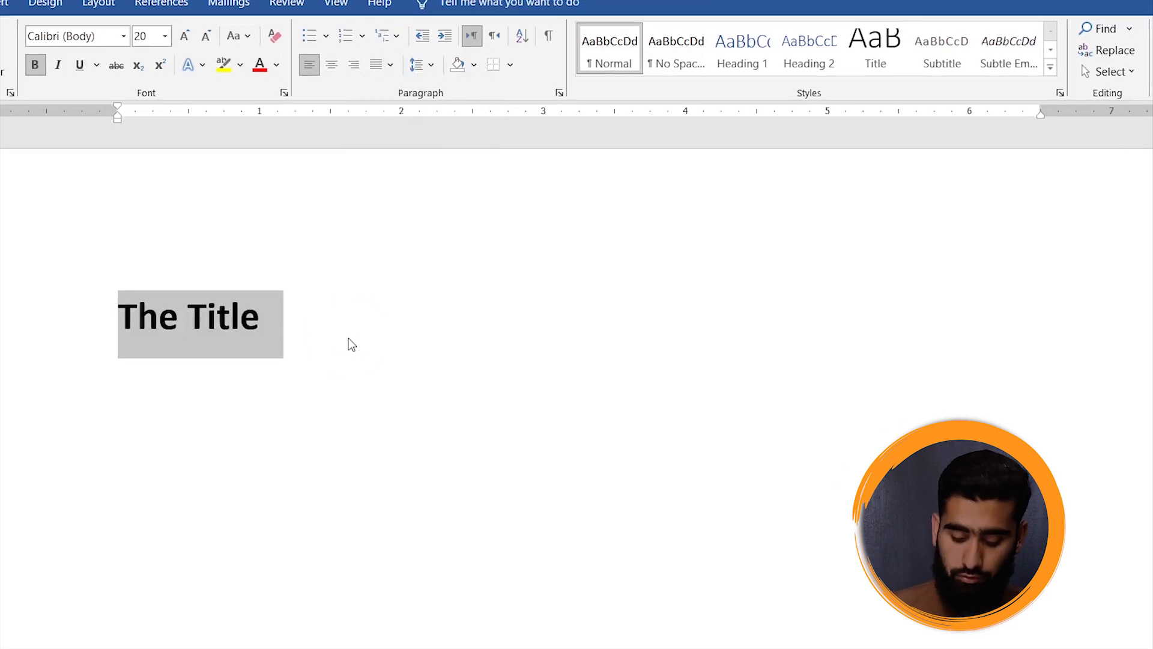
- Delete the title and clear all formatting from the empty line
key("BackSpace")
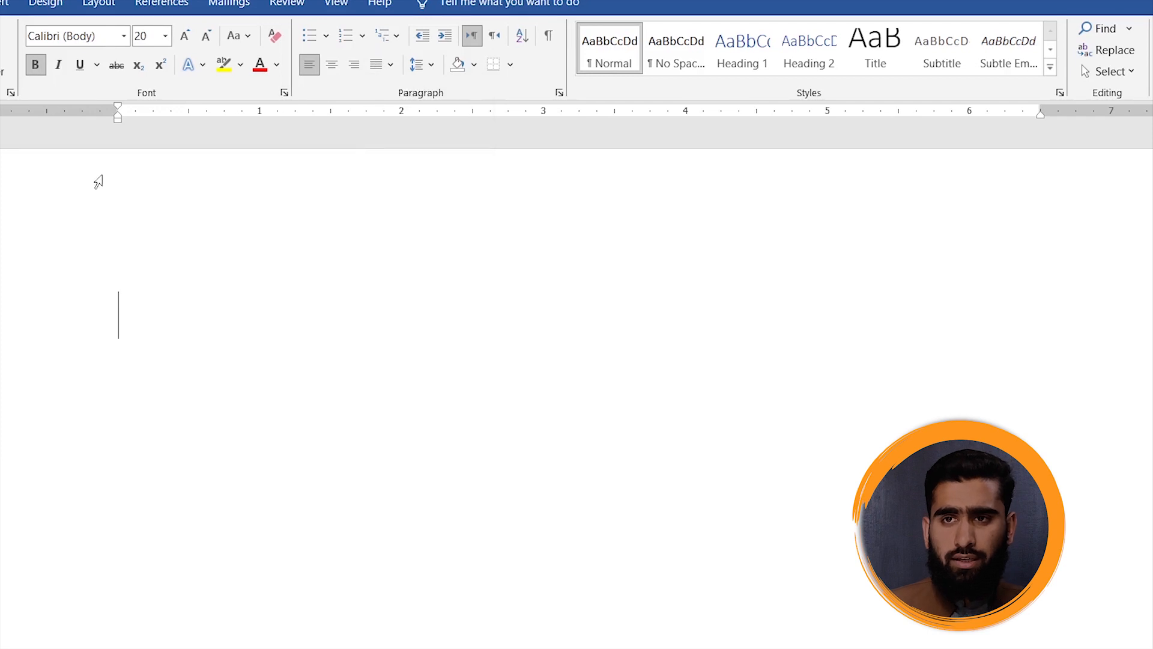
left_click(274, 36)
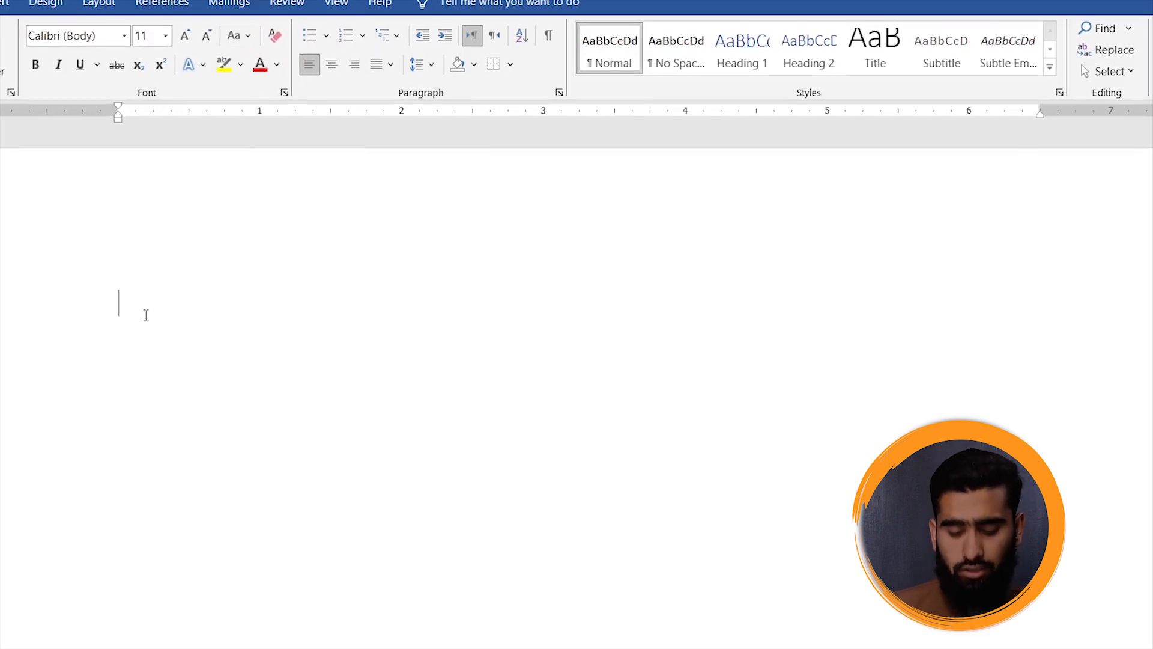
- Generate sample paragraphs on the empty page with =rand()
type("=rand()")
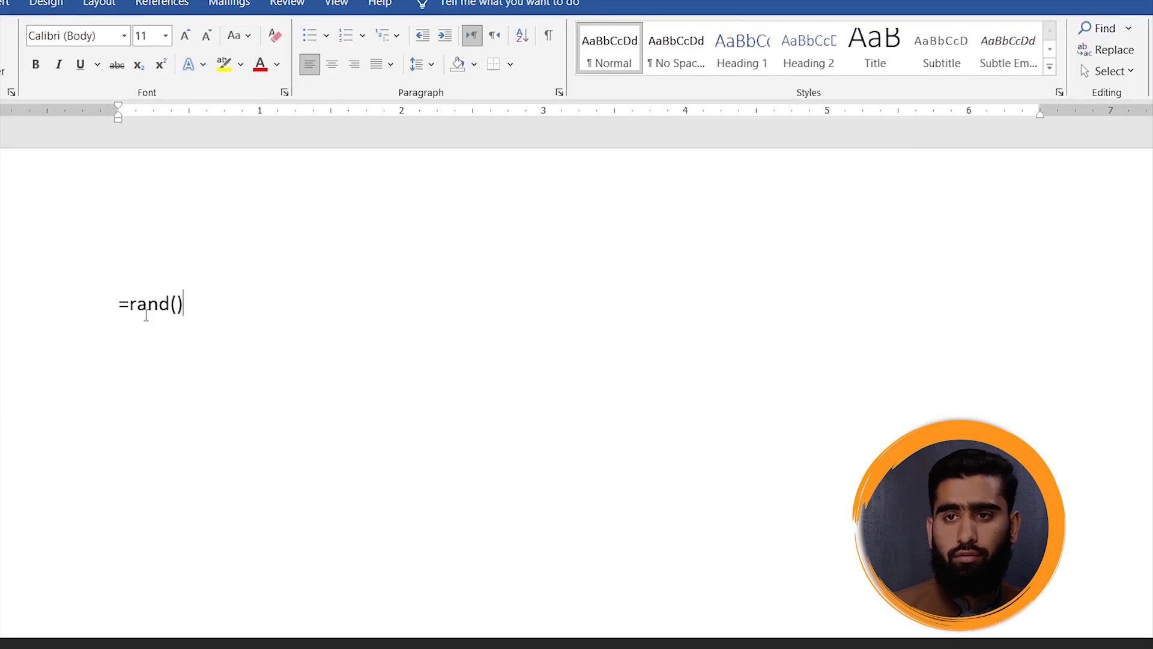
key("Return")
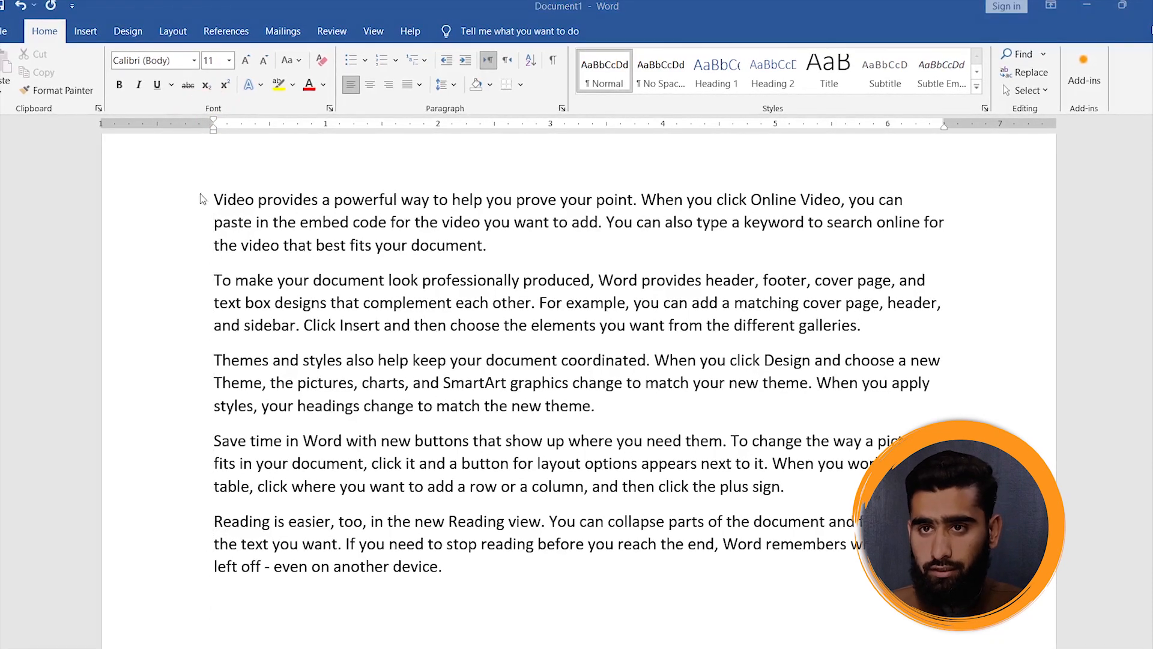
left_click_drag(190, 392, 190, 554)
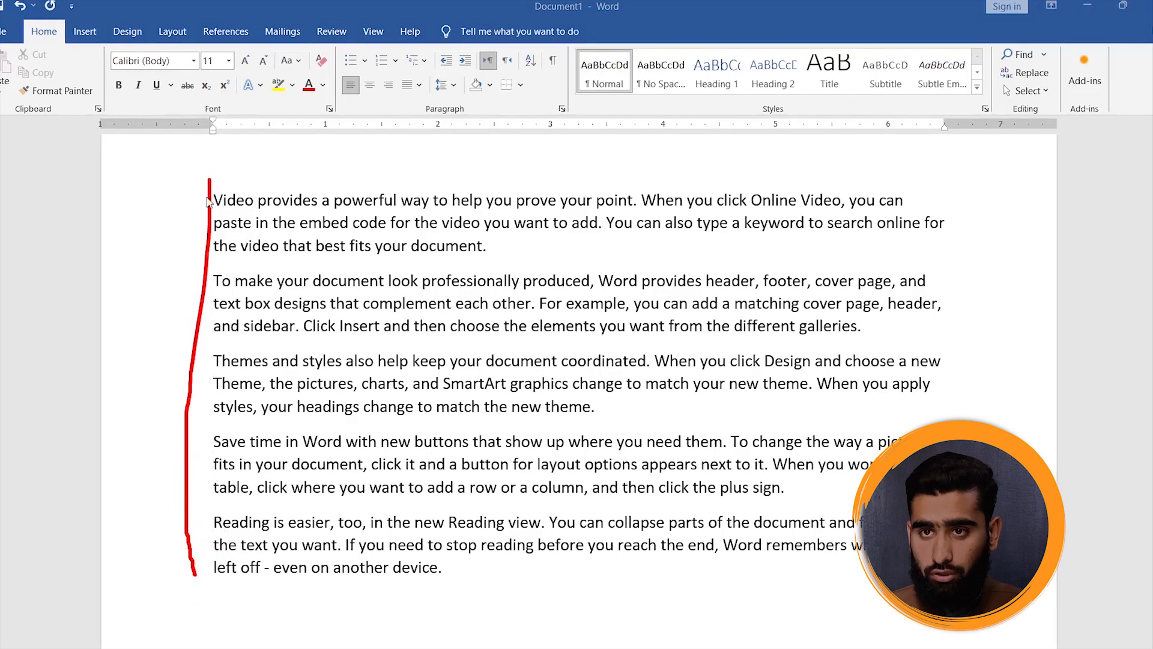
key("Escape")
key("ctrl+2")
left_click_drag(203, 166, 201, 171)
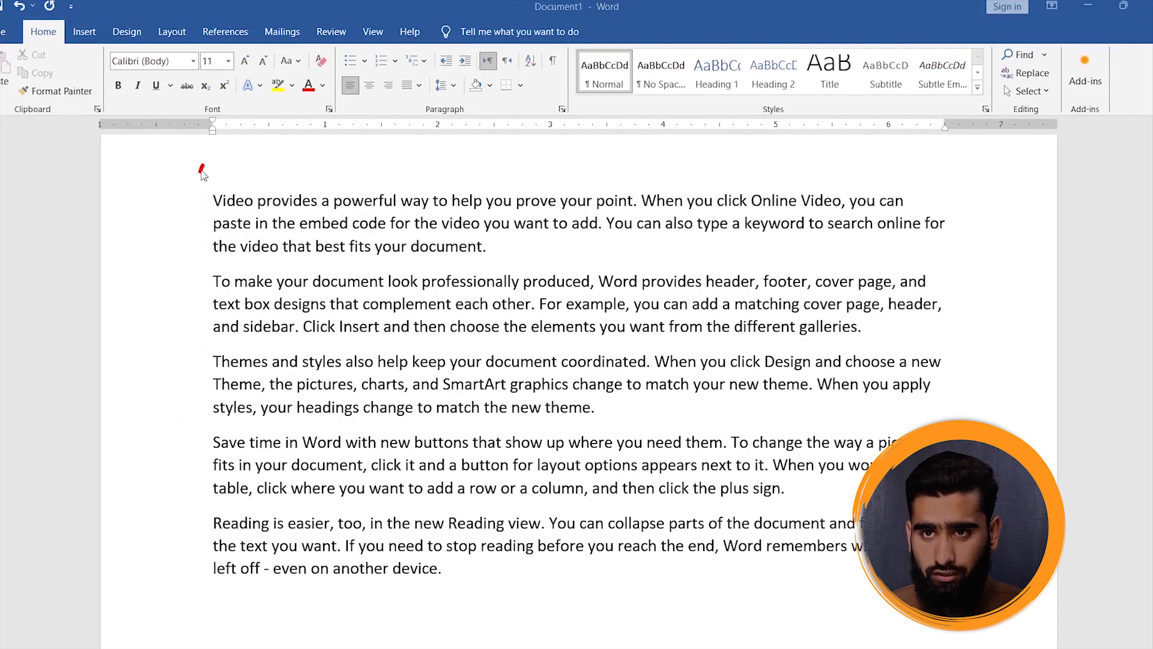
left_click_drag(228, 584, 271, 278)
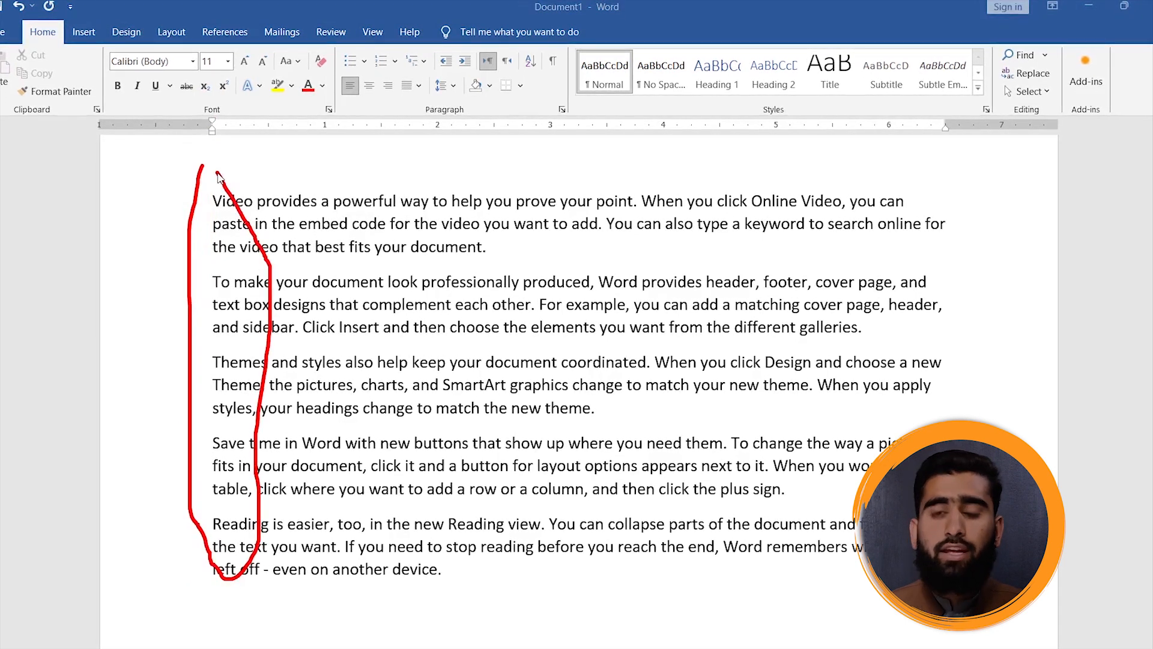
key("Escape")
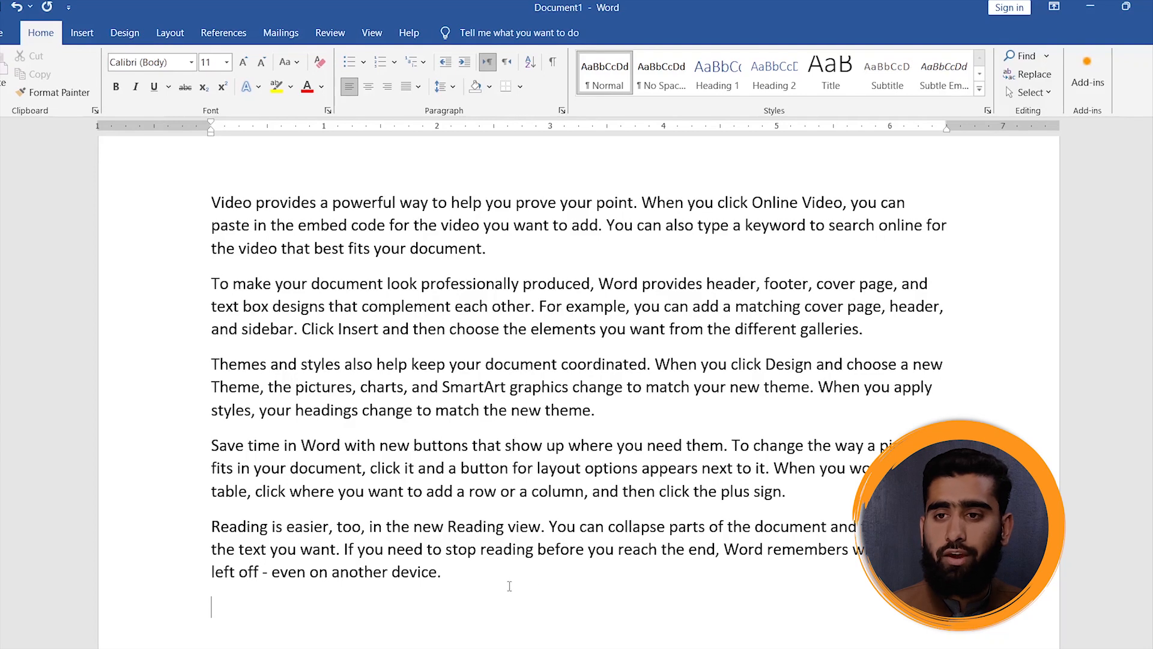
- Justify all five sample paragraphs so that their text lines up with both margins
left_click_drag(238, 404, 182, 184)
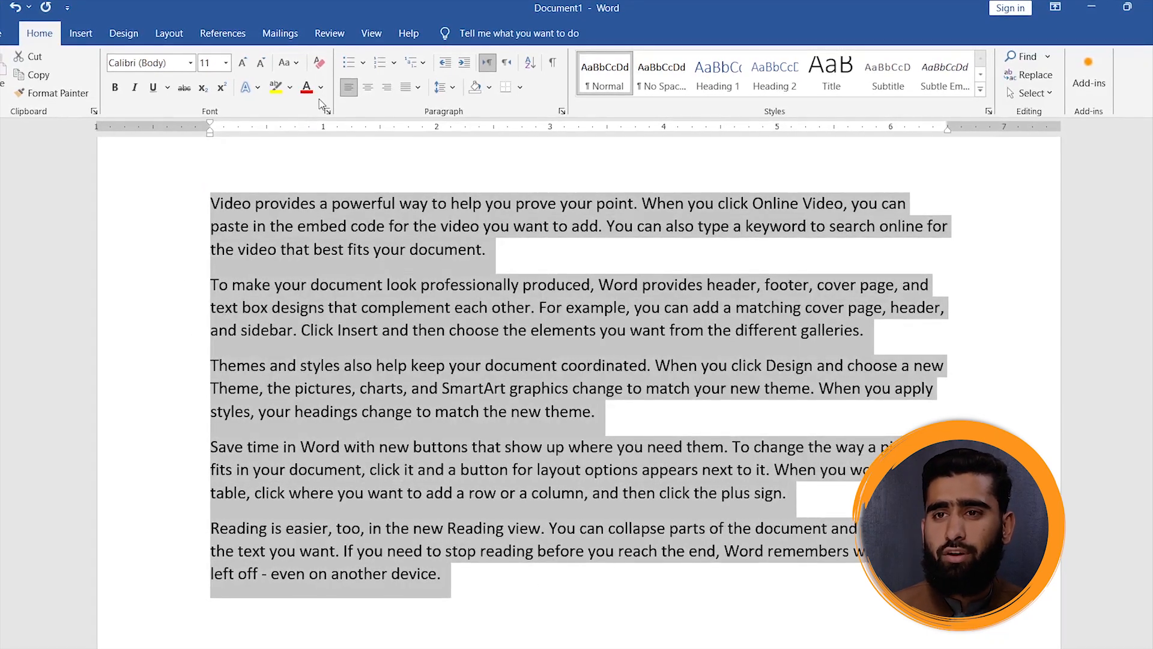
left_click(406, 90)
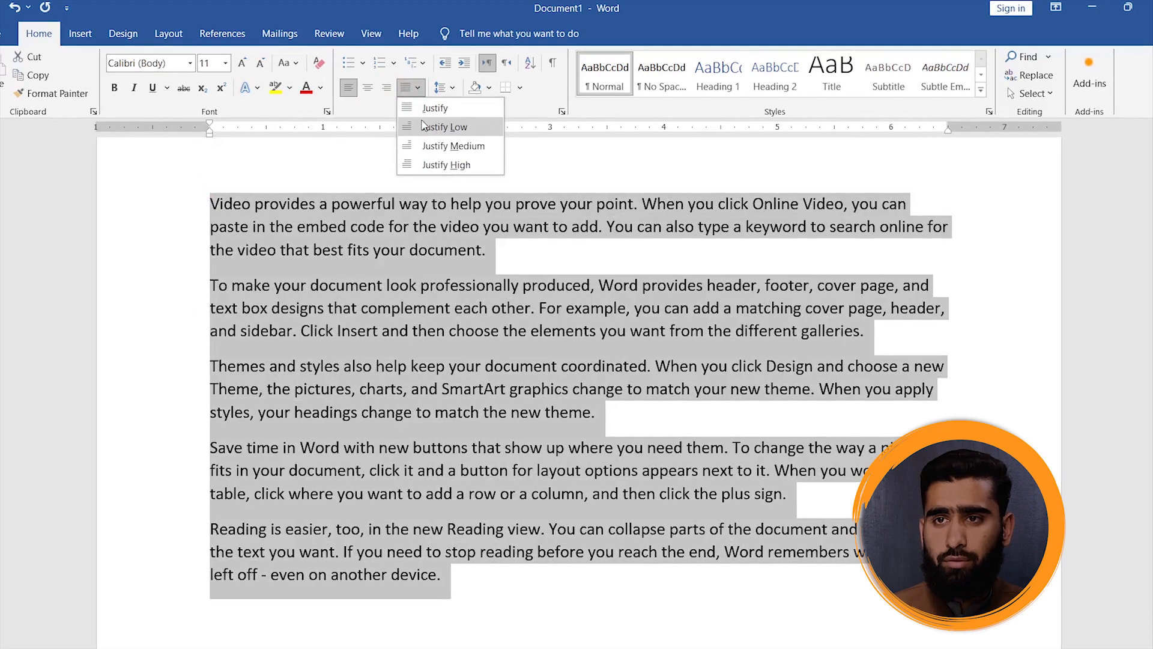
left_click(435, 108)
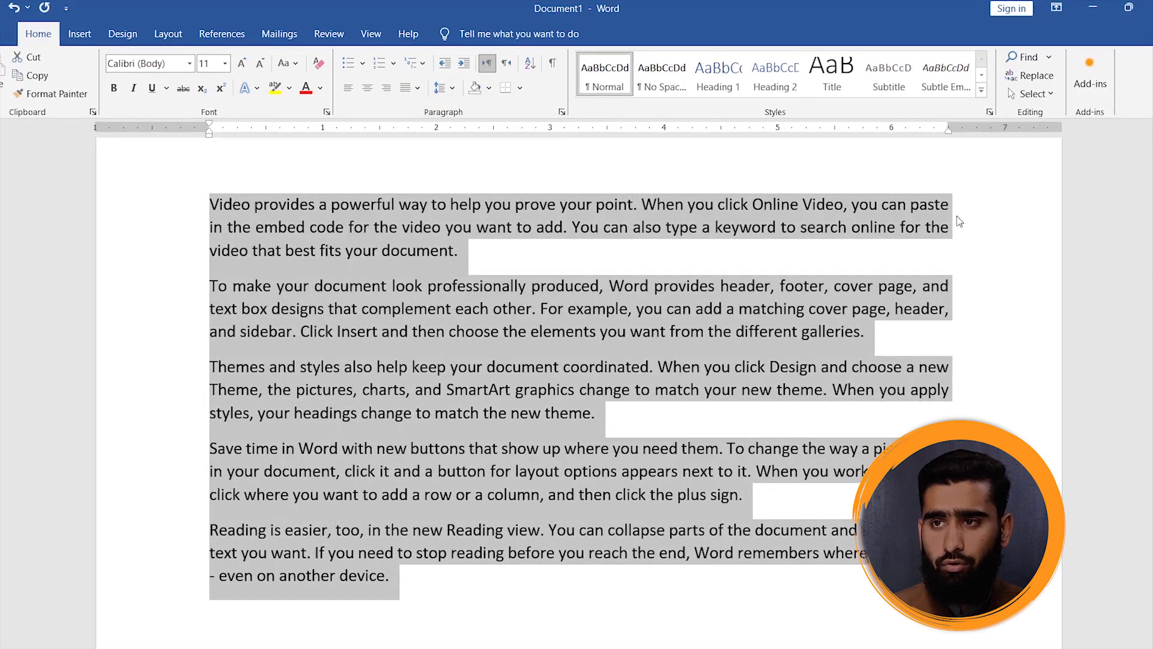
left_click(973, 257)
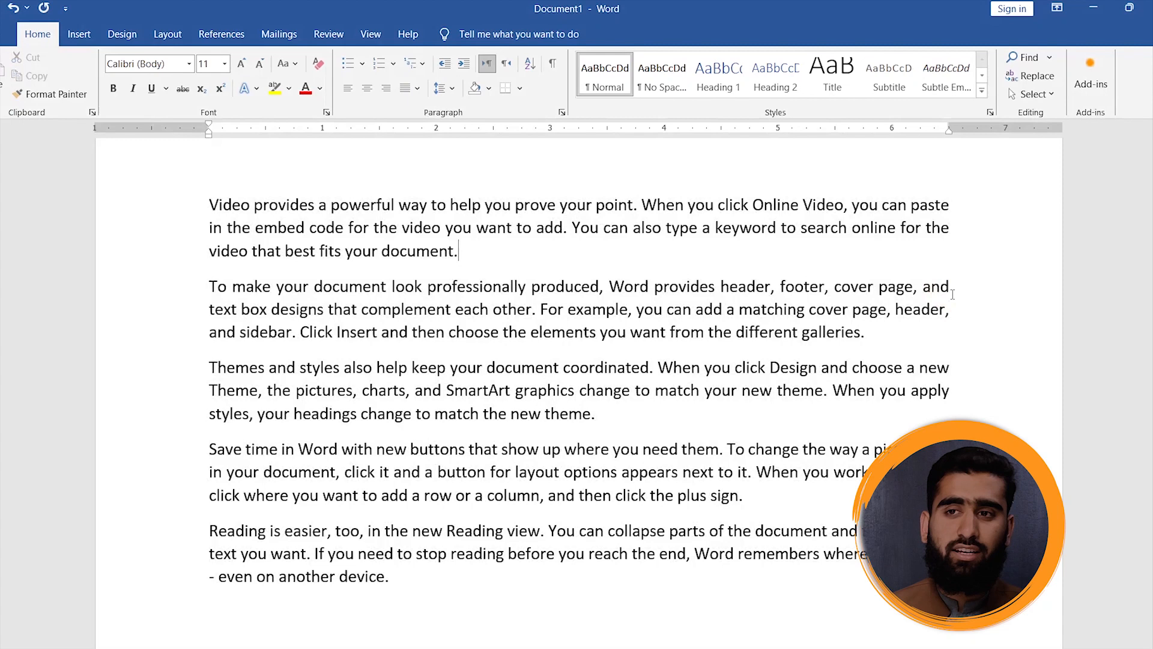
- Apply Justify High to the whole document, then return it to normal Justify
key("ctrl+a")
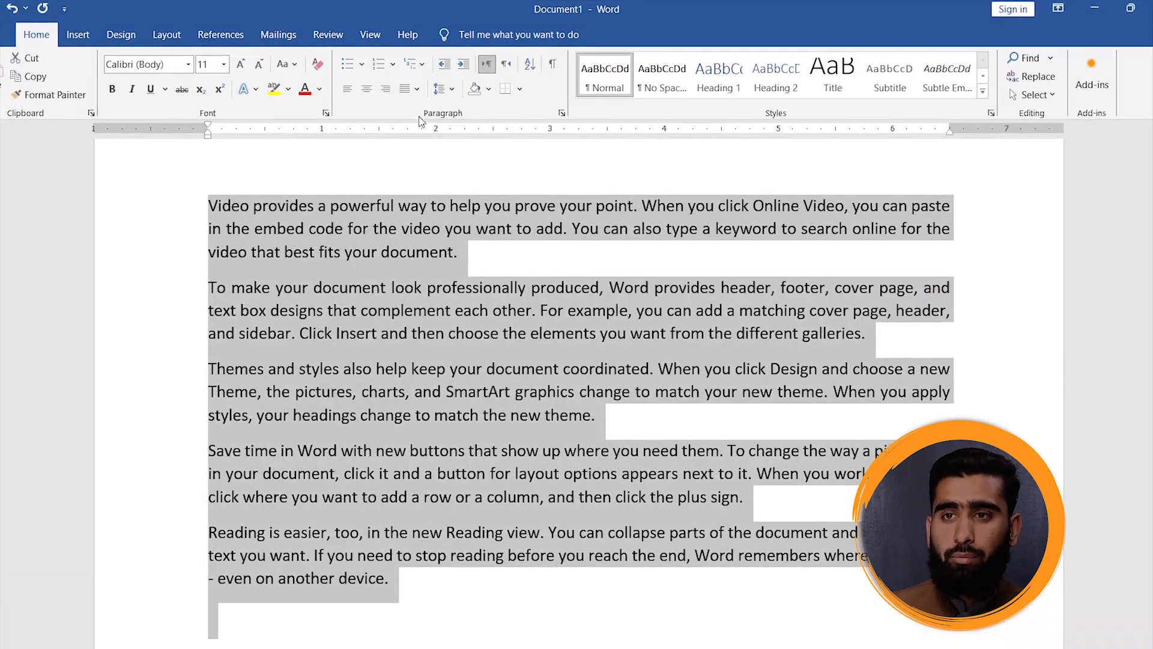
left_click(419, 96)
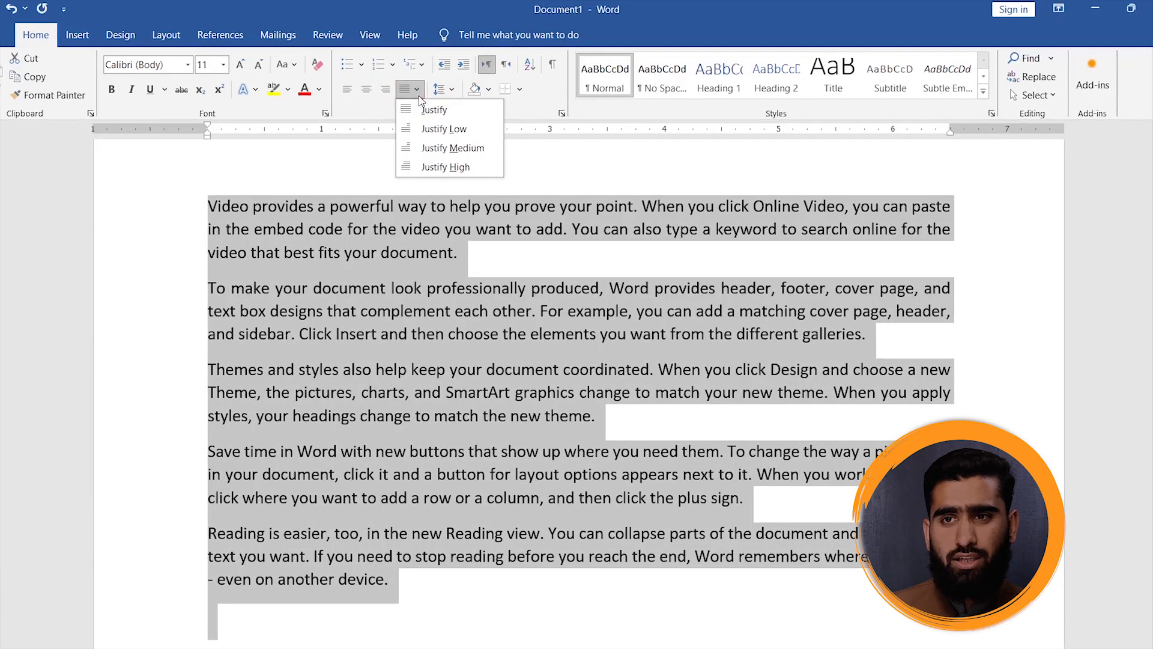
left_click(448, 168)
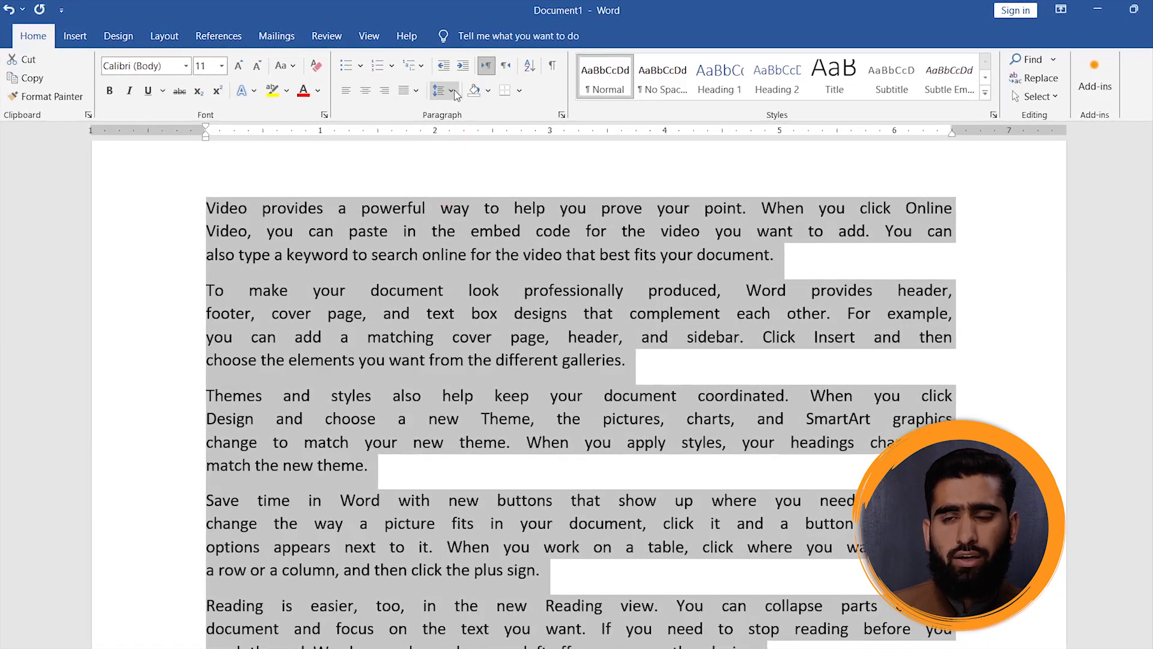
left_click(416, 90)
left_click(433, 113)
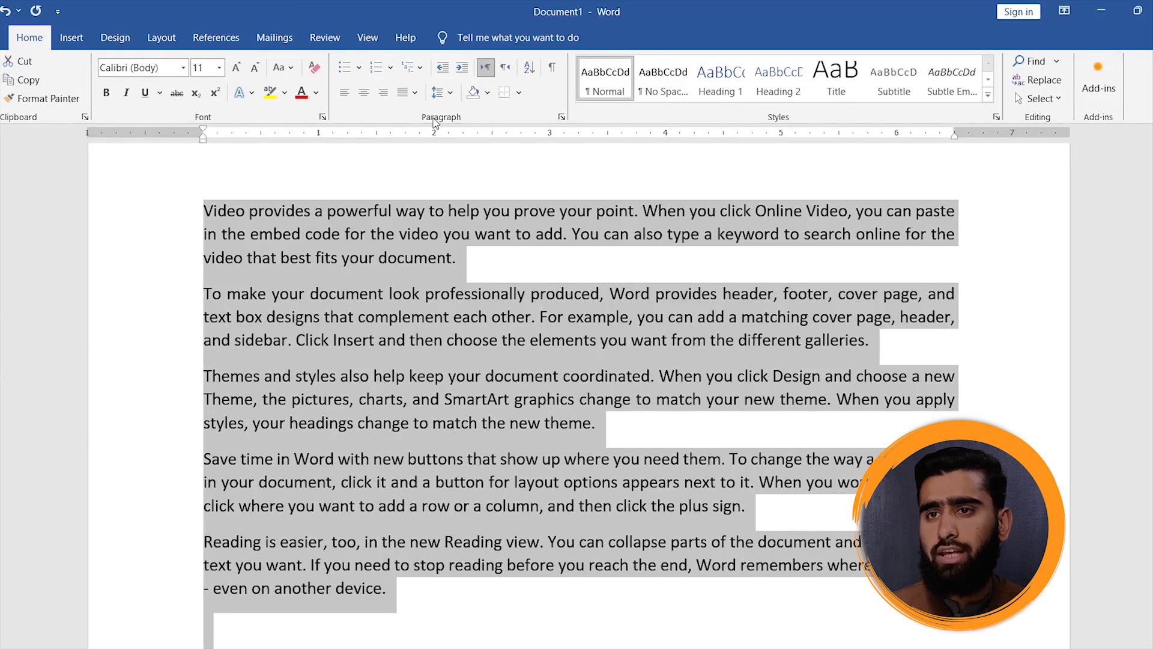
left_click(457, 135)
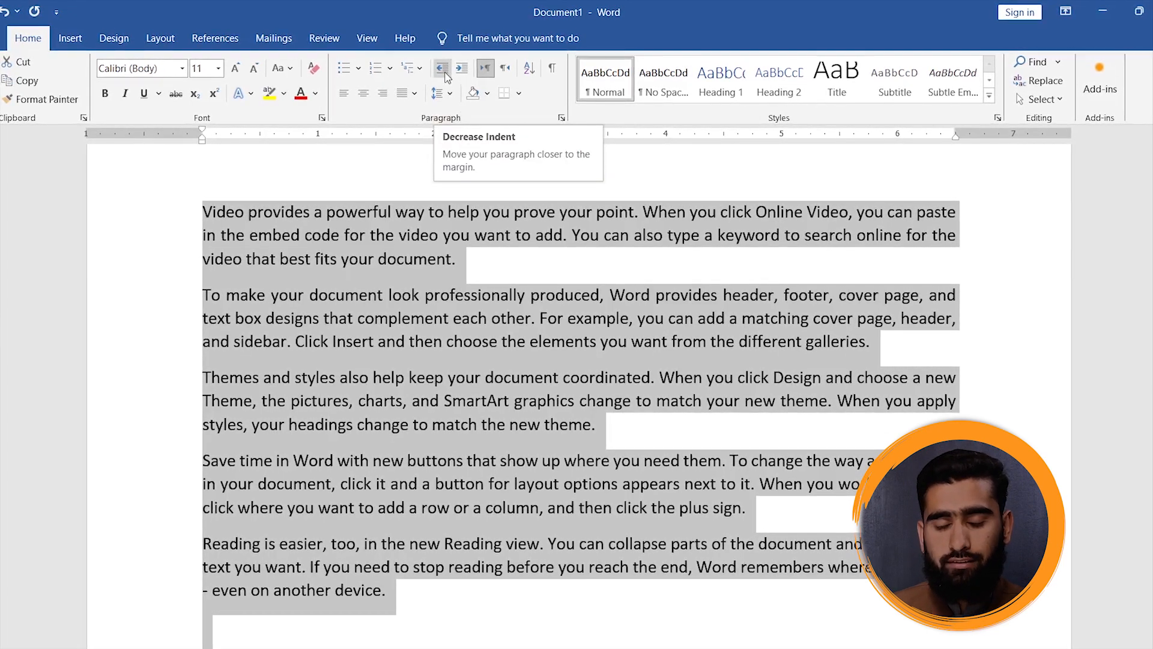
- Increase the indent of the first paragraph repeatedly until it starts at the 2-inch mark
left_click(239, 222)
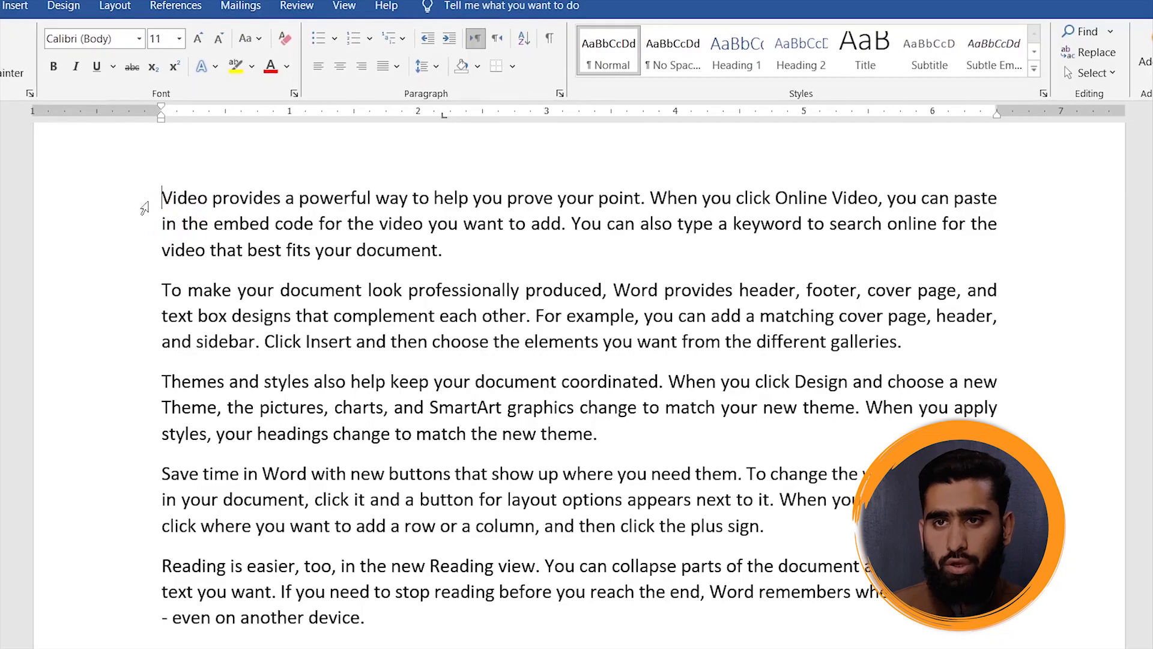
left_click_drag(164, 199, 291, 291)
left_click(147, 195)
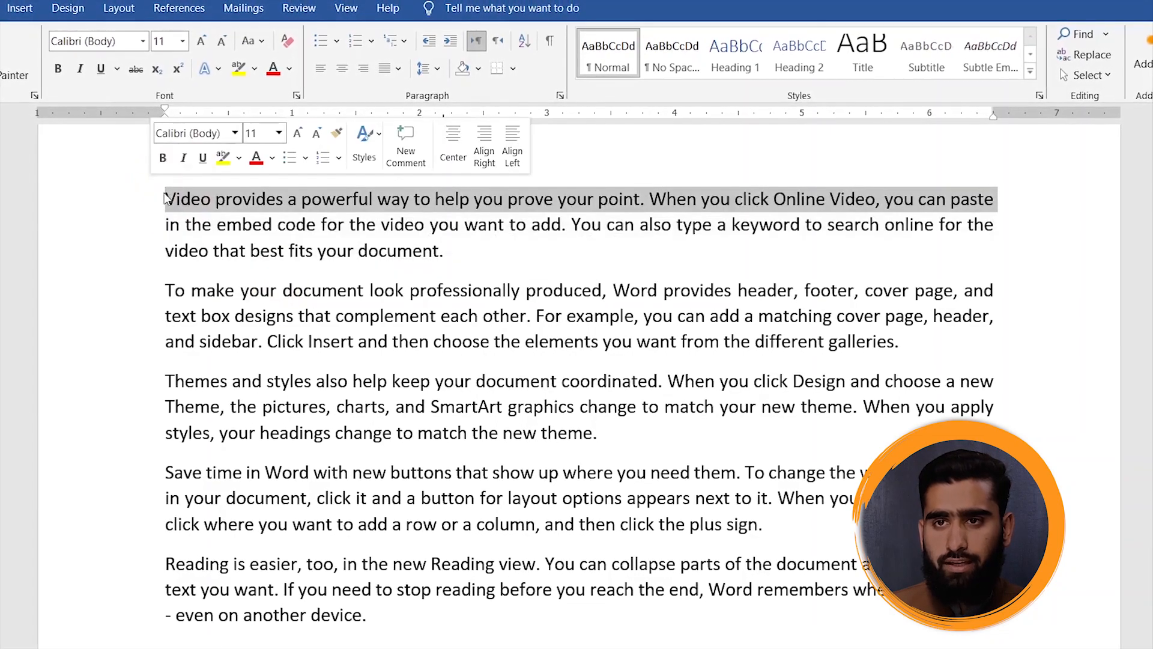
left_click(164, 199)
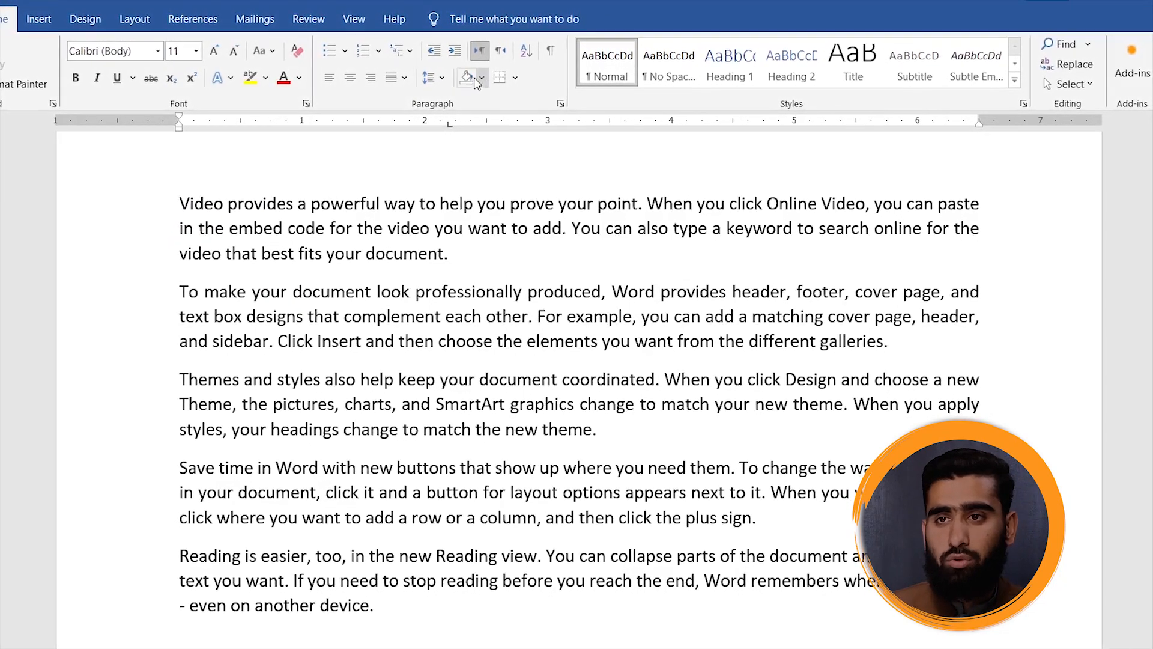
left_click(454, 52)
left_click(455, 52)
left_click(454, 52)
left_click(455, 52)
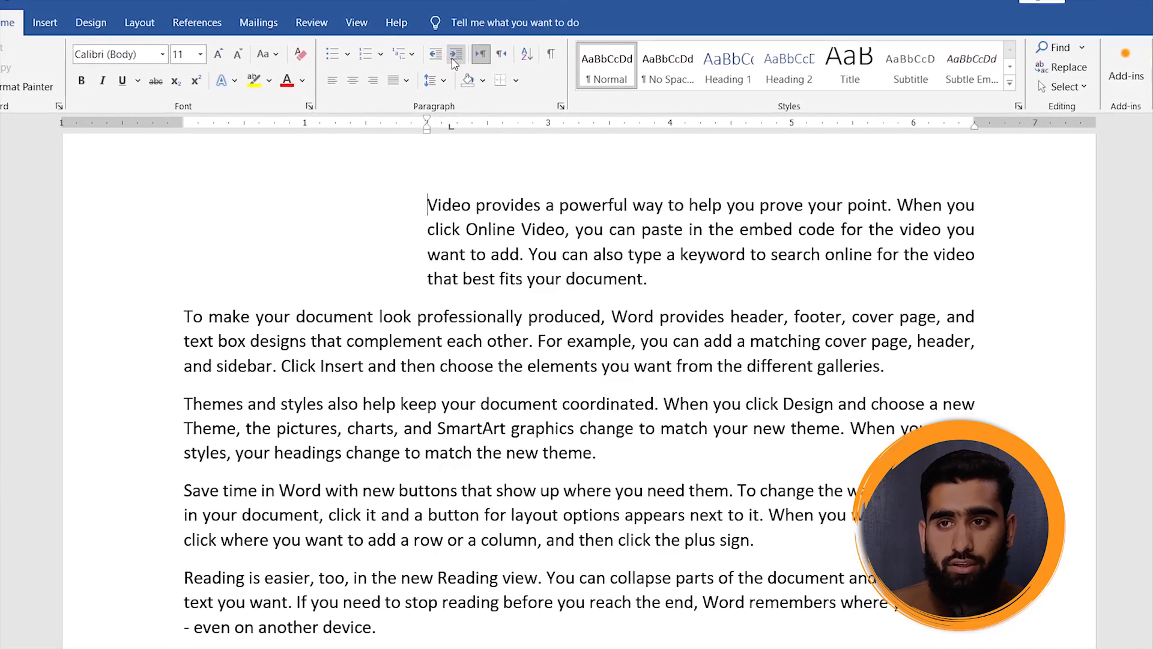
- Draw a rectangle about 0.83" high and 1.94" wide in the empty space beside the indented first paragraph
left_click(251, 241)
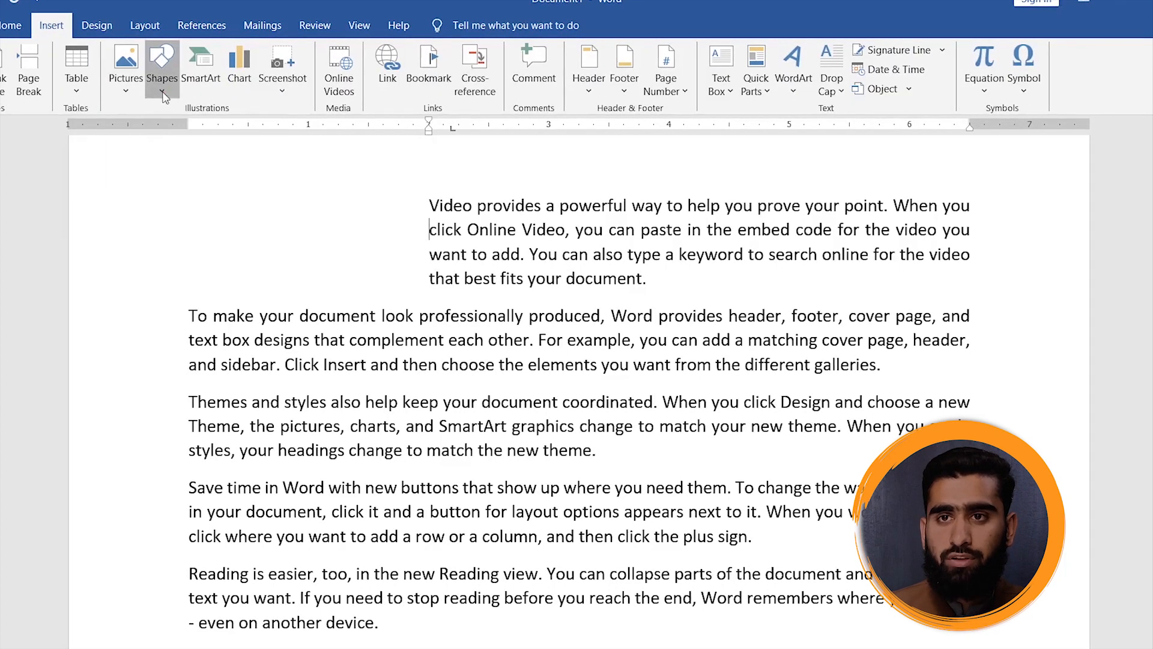
left_click(162, 66)
left_click(201, 127)
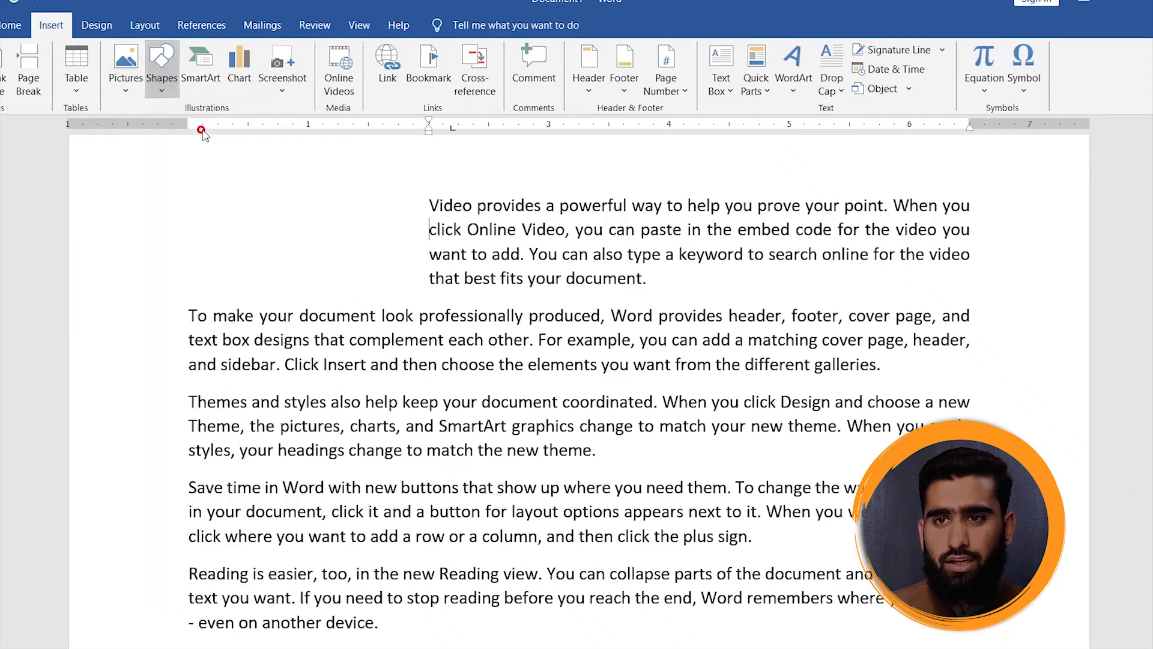
left_click_drag(183, 192, 417, 294)
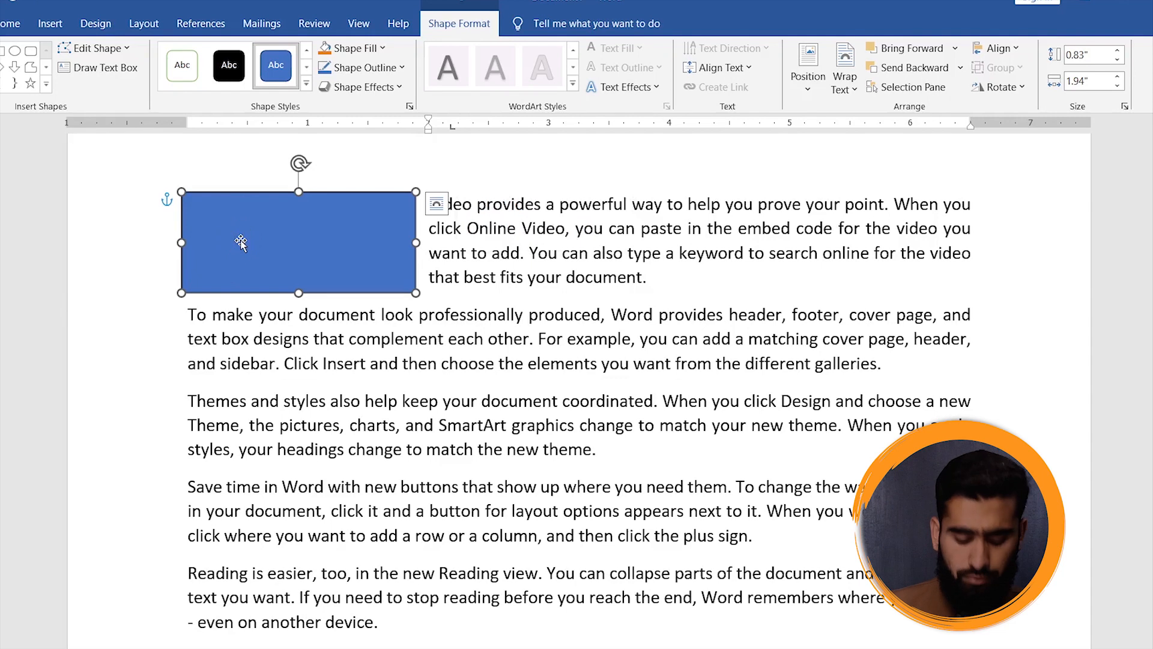
- Enter random filler text inside the rectangle and erase it again
type("dfrajsdfkjadskfjdsakf")
key("BackSpace")
key("BackSpace")
key("BackSpace")
key("BackSpace")
key("BackSpace")
key("BackSpace")
key("BackSpace")
key("BackSpace")
key("BackSpace")
key("BackSpace")
key("BackSpace")
key("BackSpace")
key("BackSpace")
key("BackSpace")
key("BackSpace")
key("BackSpace")
key("BackSpace")
key("BackSpace")
key("BackSpace")
key("BackSpace")
key("BackSpace")
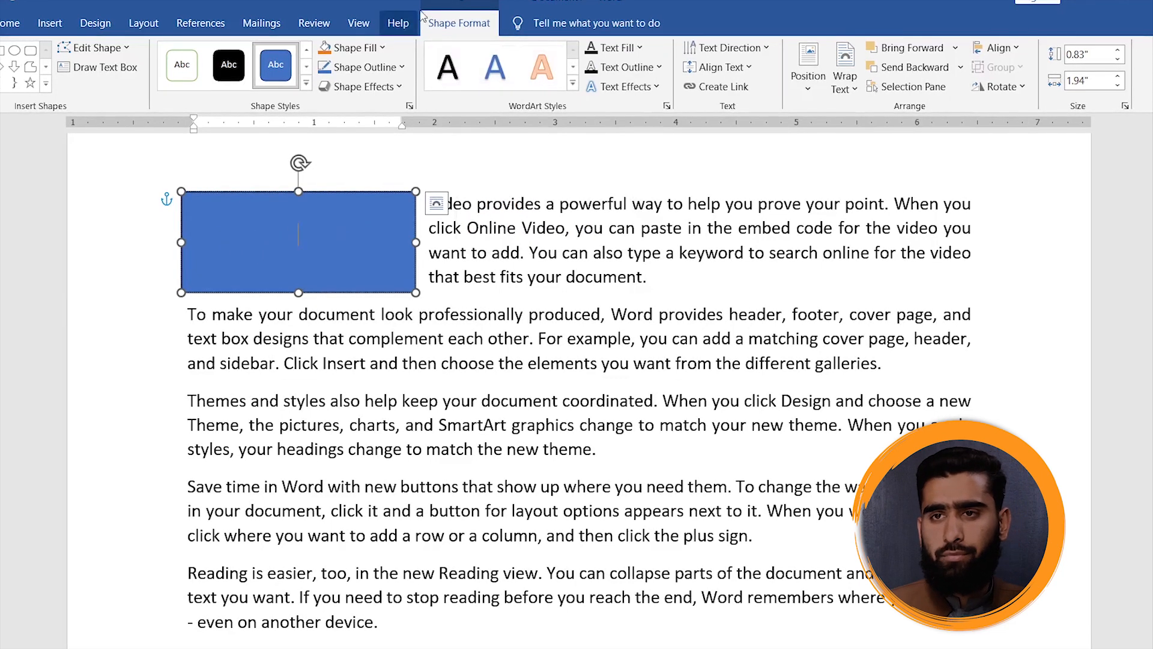
- Delete the rectangle and decrease the first paragraph's indent back to the page margin
left_click(381, 191)
key("Delete")
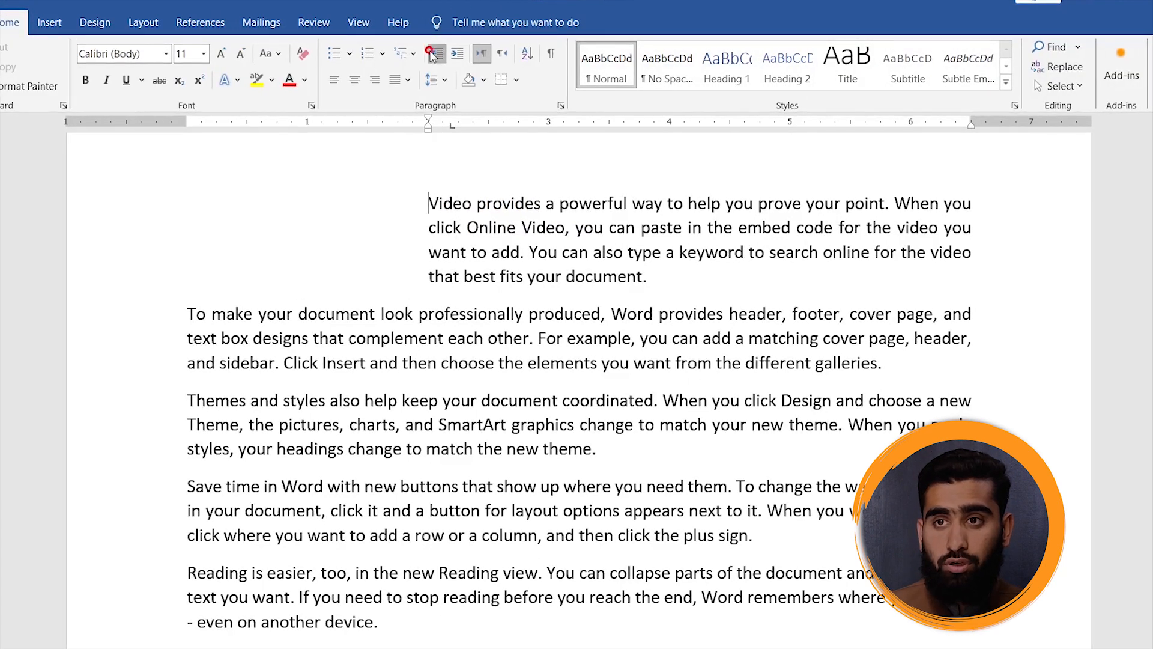
left_click(435, 55)
left_click(435, 54)
left_click(435, 54)
left_click(435, 54)
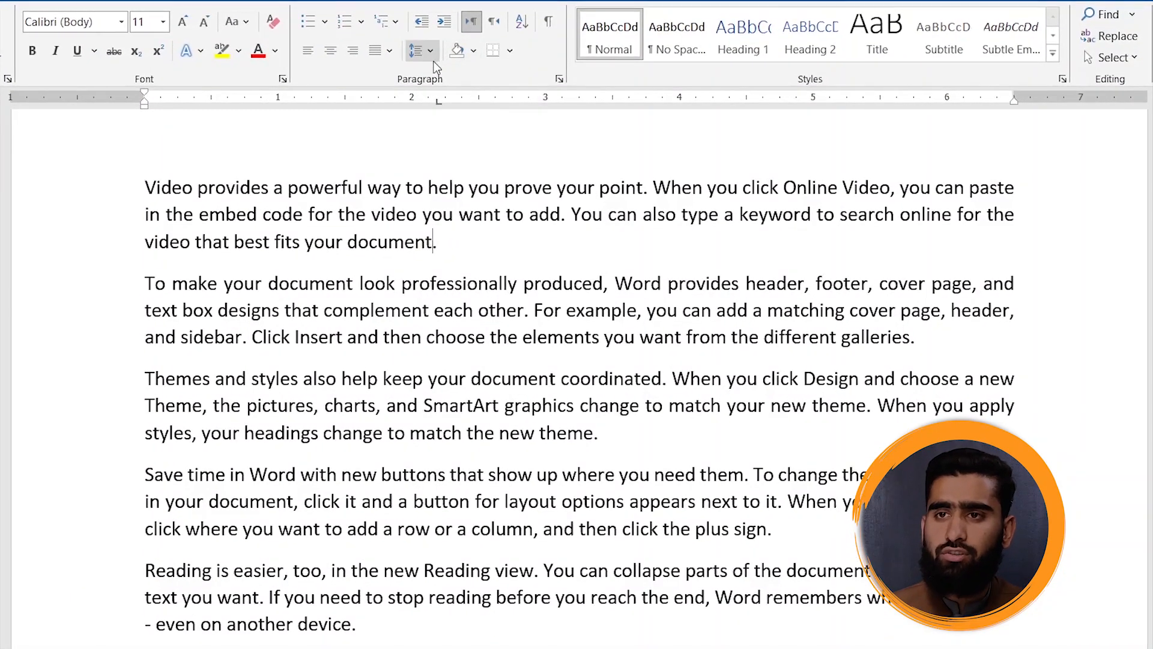
- Preview the line spacing presets on the first paragraph and view the Line Spacing Options without changing them
left_click(433, 56)
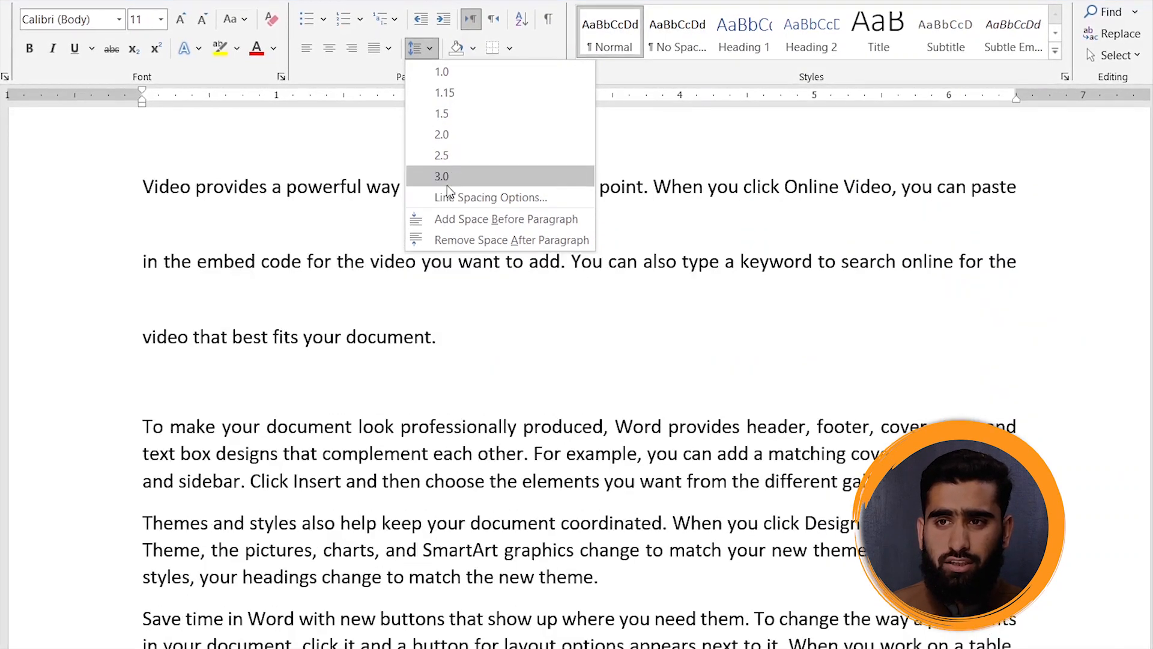
left_click(466, 201)
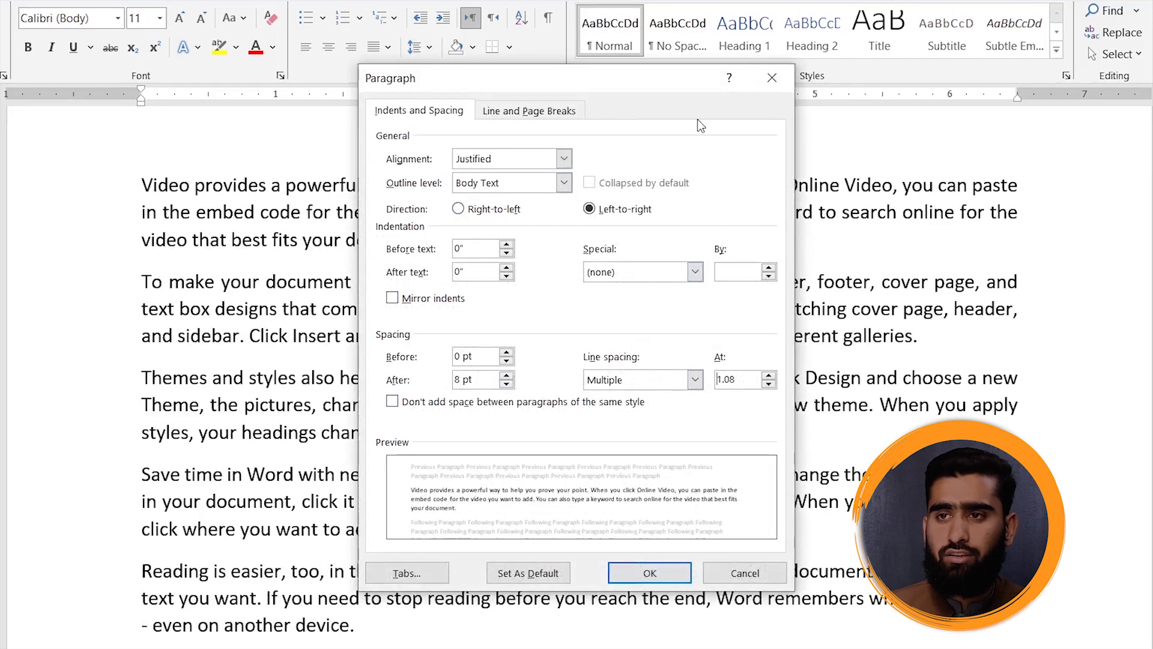
left_click(783, 76)
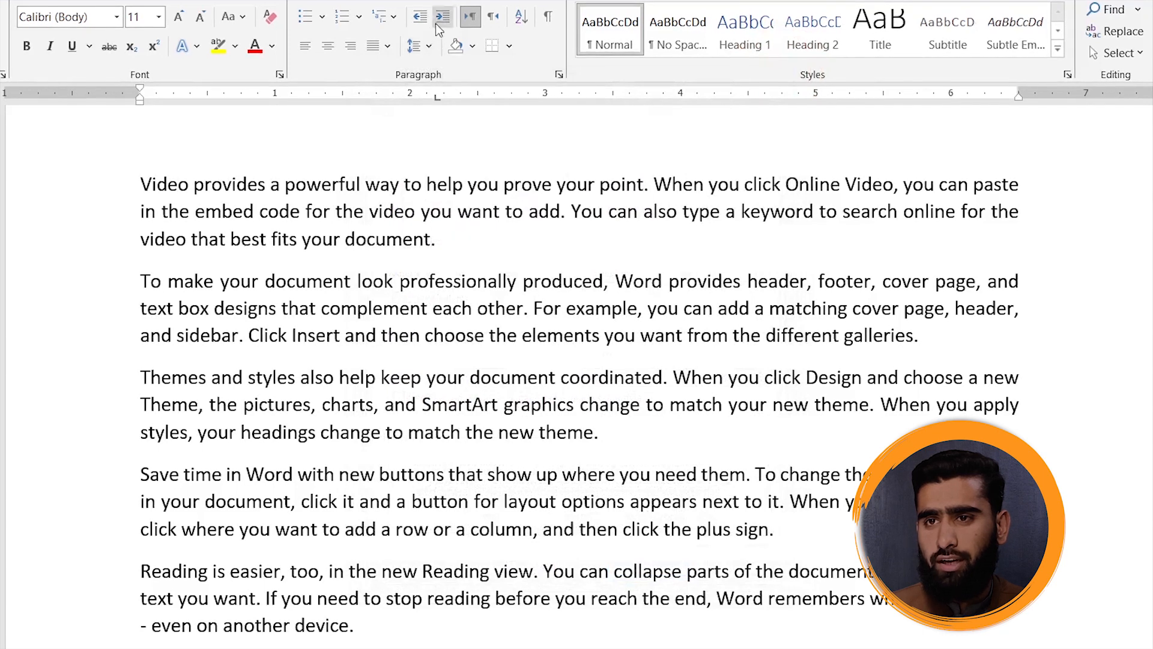
- Split the first paragraph before "When you click Online Video" so its opening sentence stands alone
left_click(380, 184)
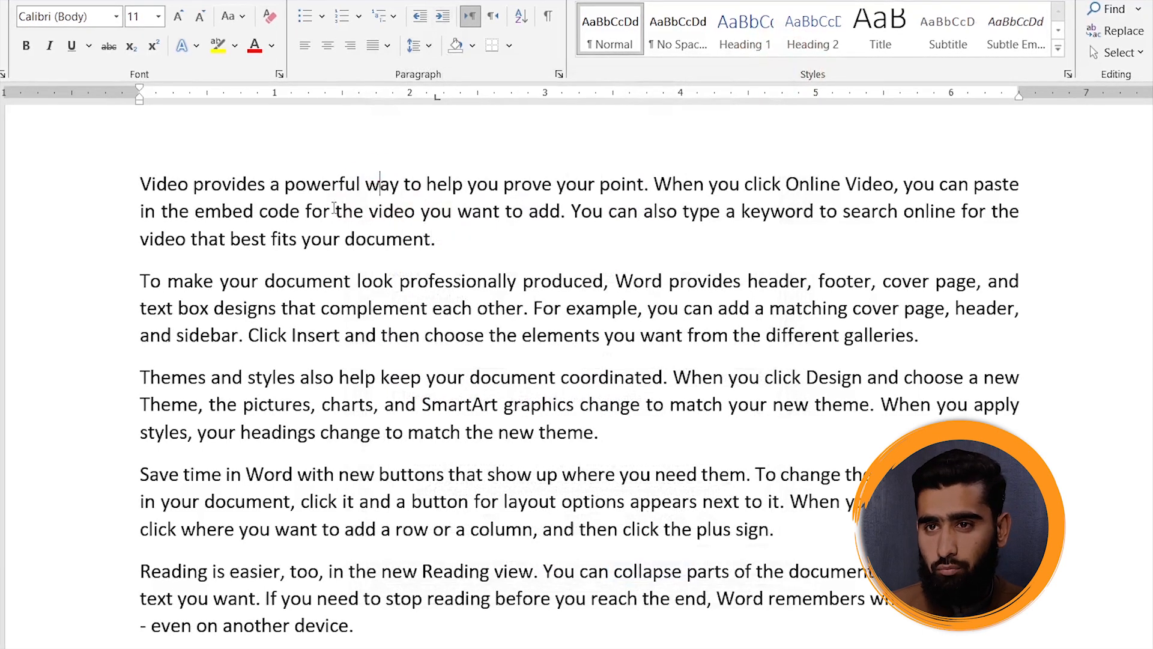
left_click(655, 185)
key("Return")
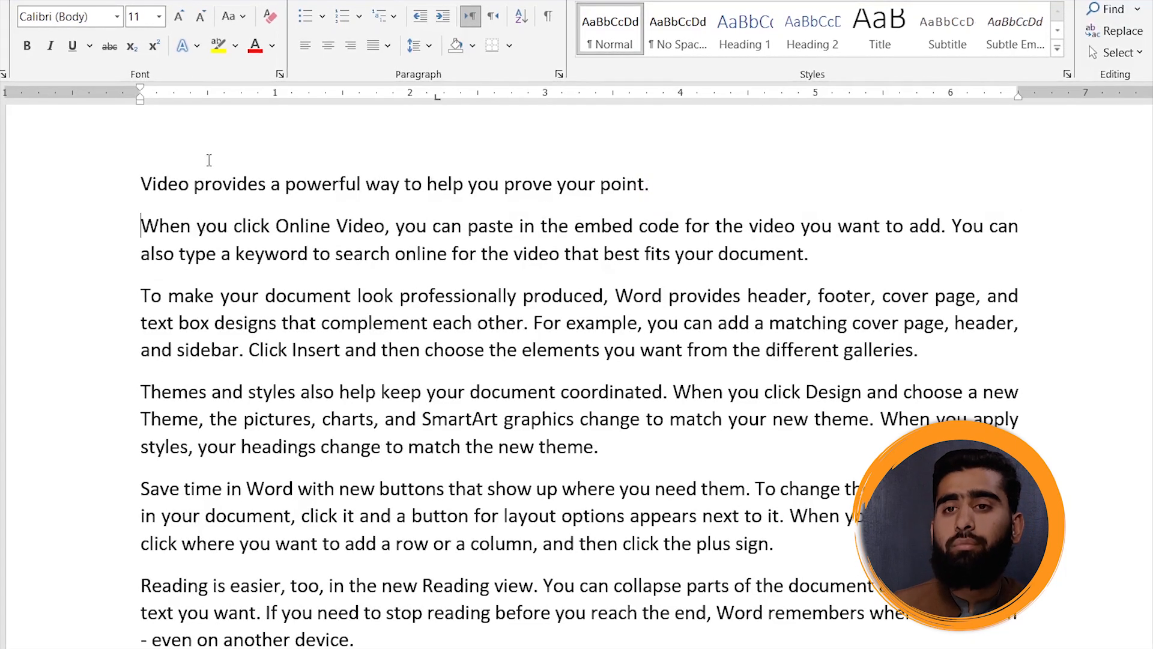
- Shade the opening sentence "Video provides a powerful way to help you prove your point." with the standard green
left_click_drag(142, 186, 674, 177)
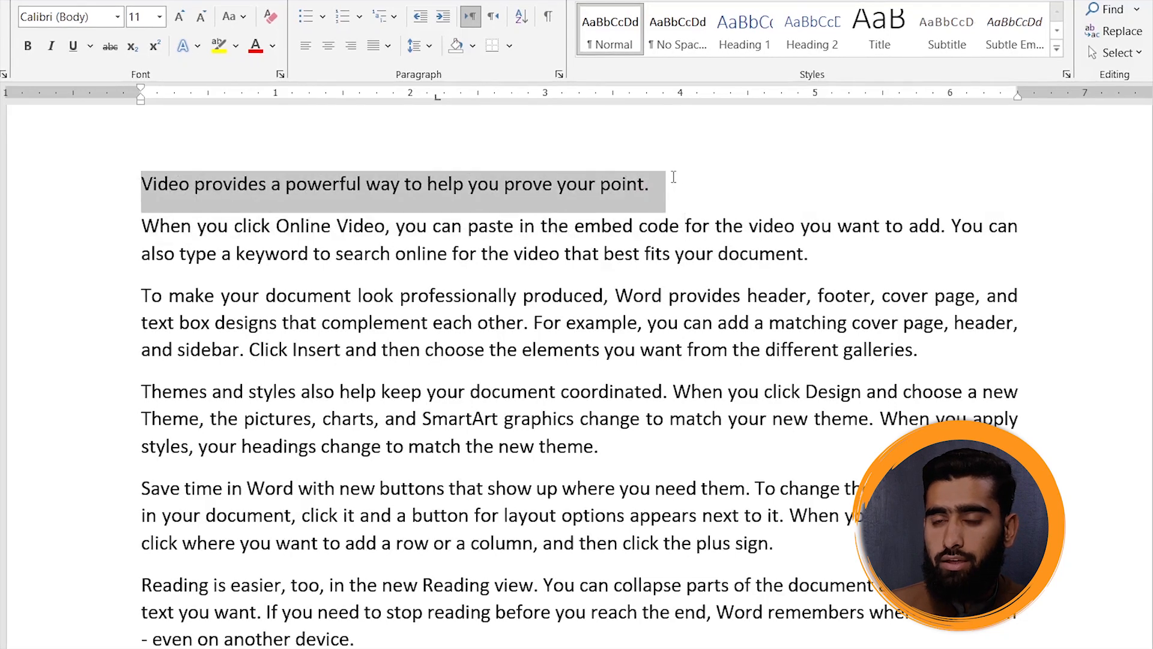
left_click(472, 48)
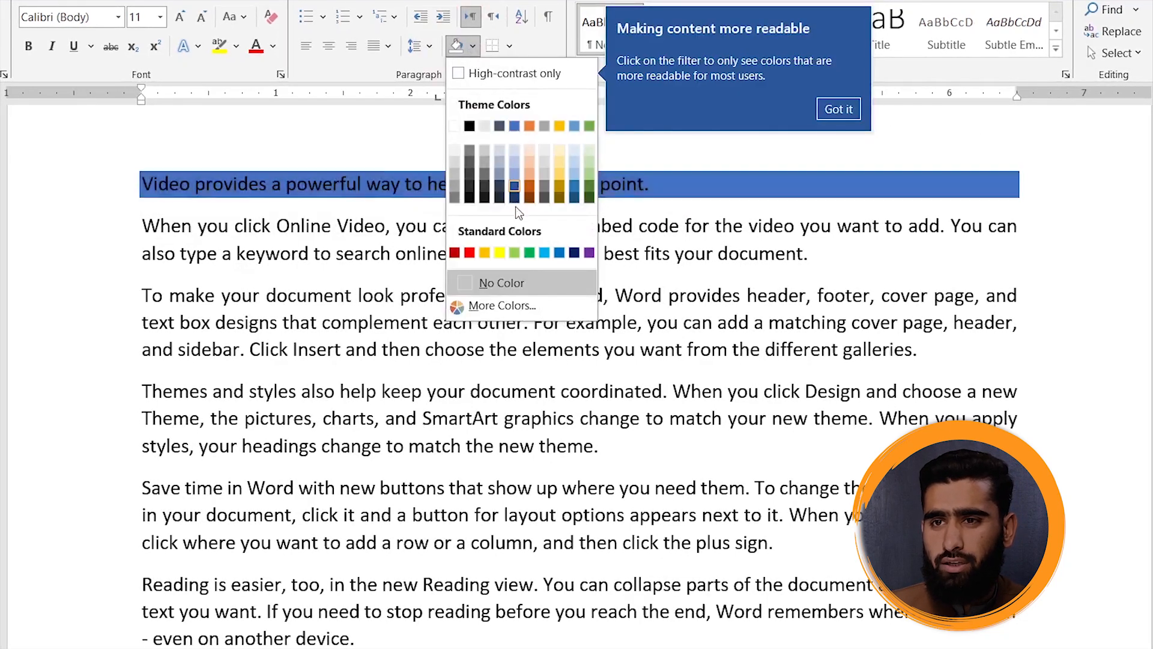
left_click(534, 254)
left_click(609, 182)
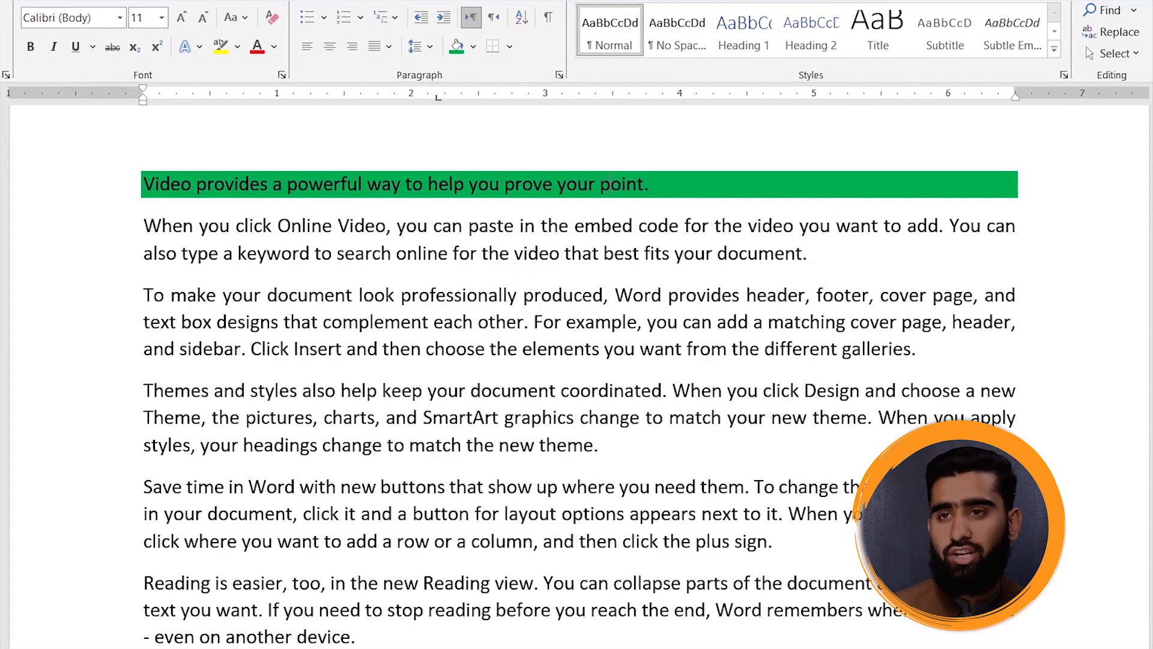
left_click(473, 47)
key("Escape")
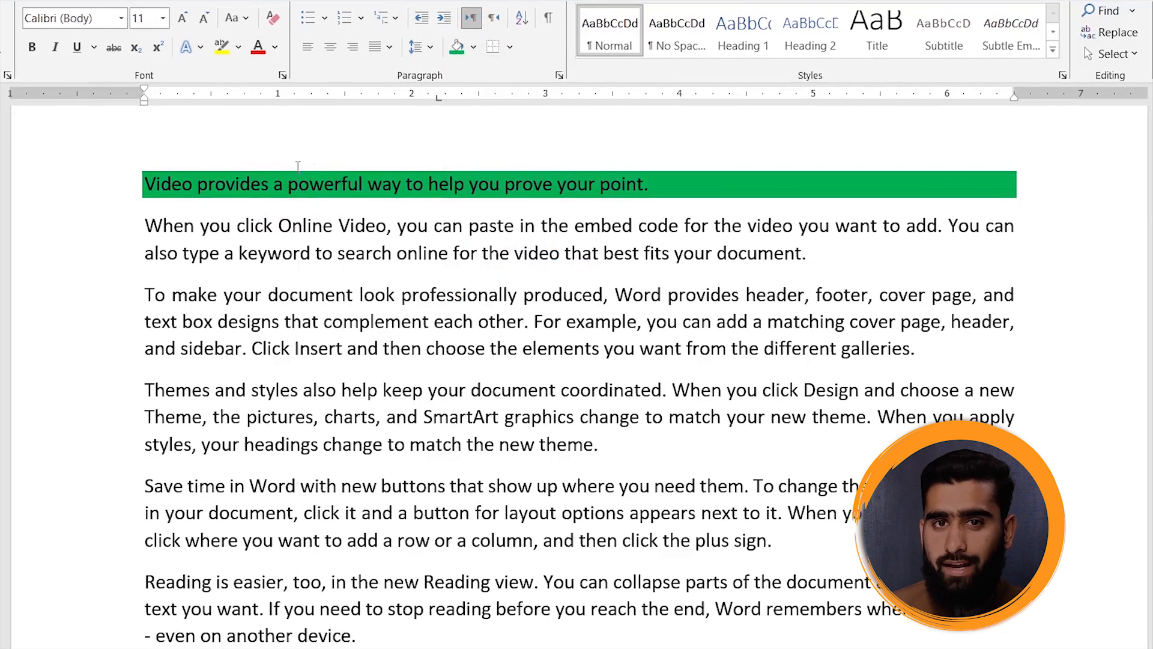
- Insert an empty line above the green-shaded sentence and clear the formatting from that new line
left_click(136, 180)
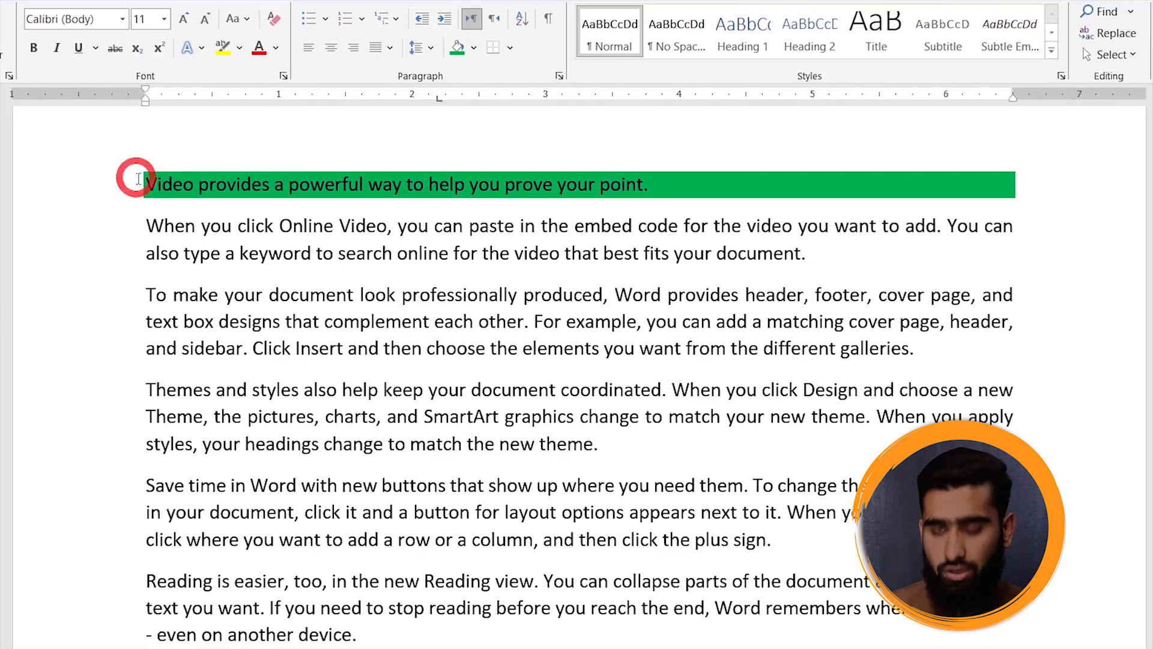
key("Return")
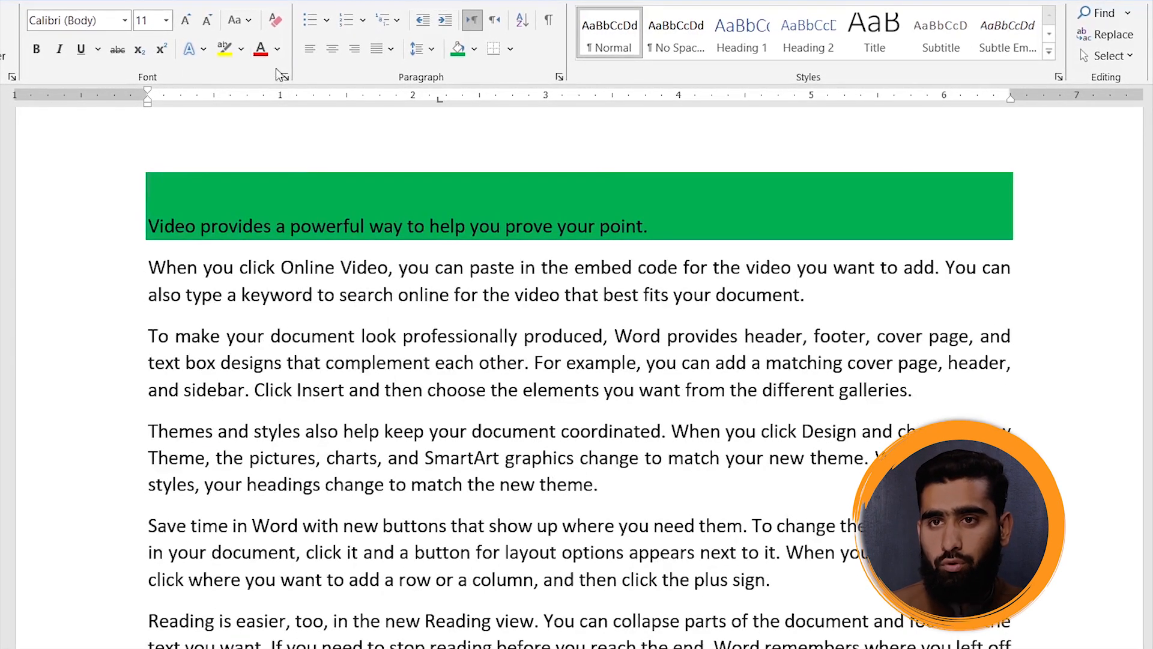
key("BackSpace")
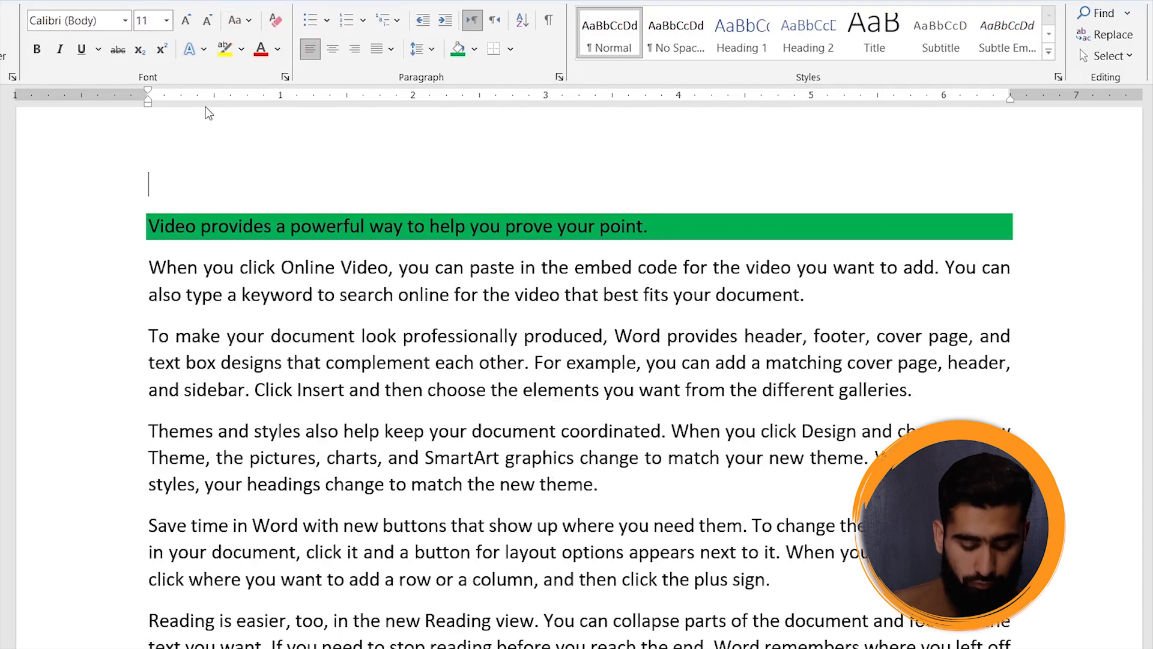
- Enter "Abbottabad" on two separate lines above the green-shaded sentence
type("Abbottanba")
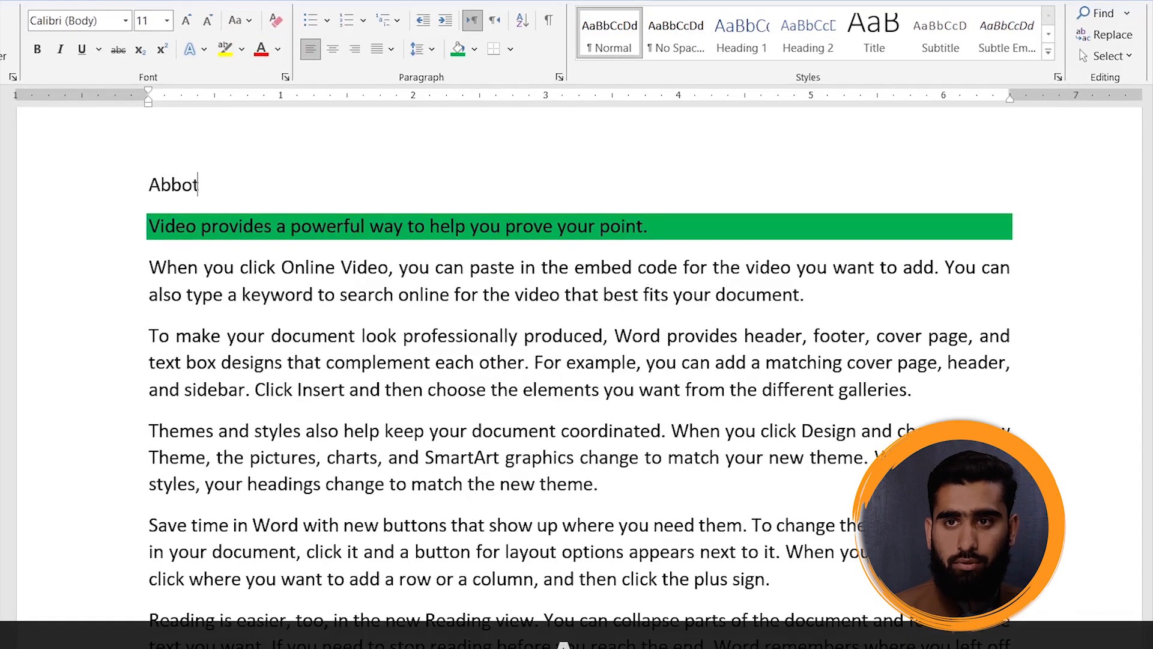
key("BackSpace")
key("BackSpace")
key("BackSpace")
type("bad")
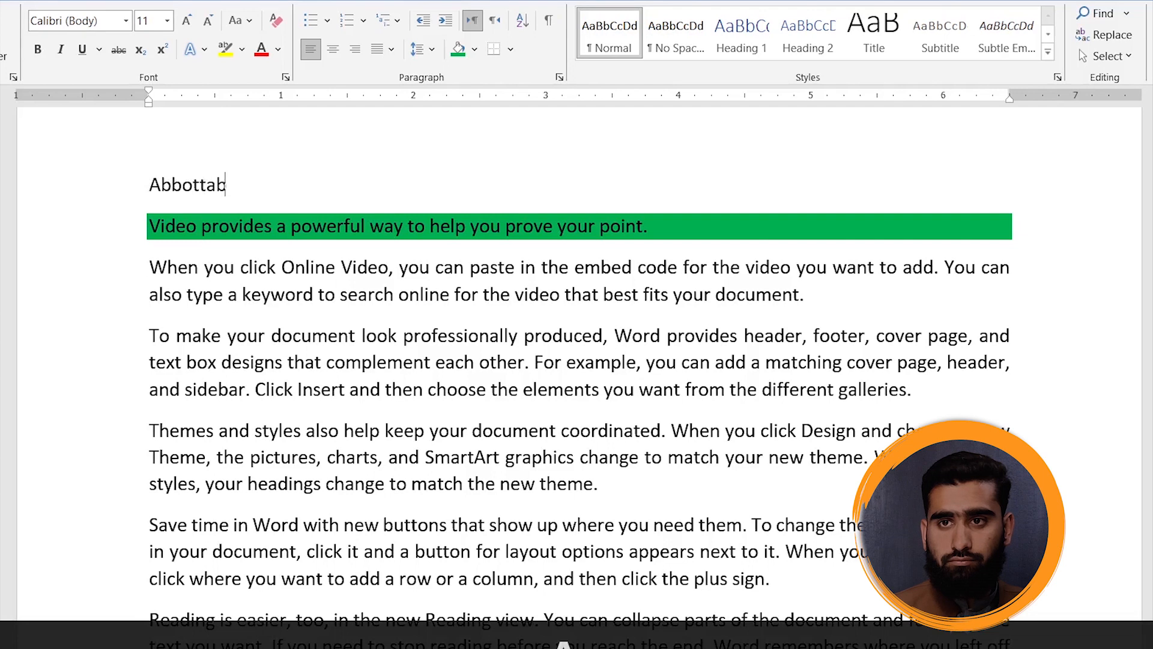
key("Return")
type("Abbb")
key("BackSpace")
type("ota")
key("BackSpace")
type("tanbad")
key("BackSpace")
key("BackSpace")
key("BackSpace")
key("BackSpace")
type("bad")
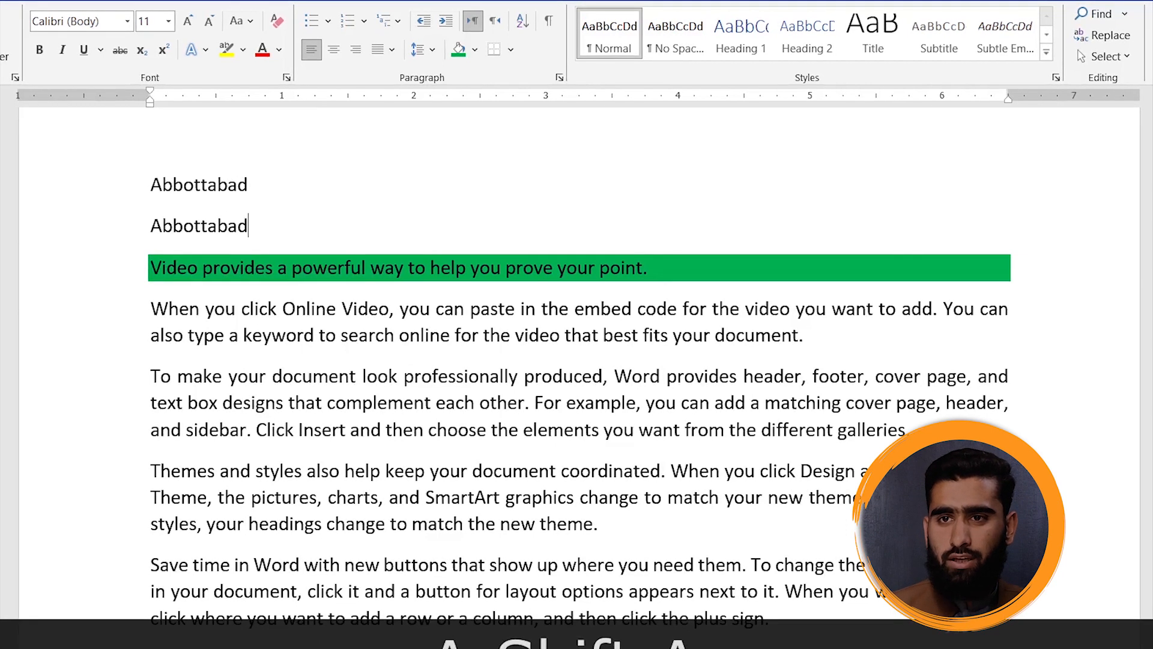
- Highlight the first "Abbottabad" text in yellow and shade the second "Abbottabad" paragraph with the standard yellow
triple_click(189, 184)
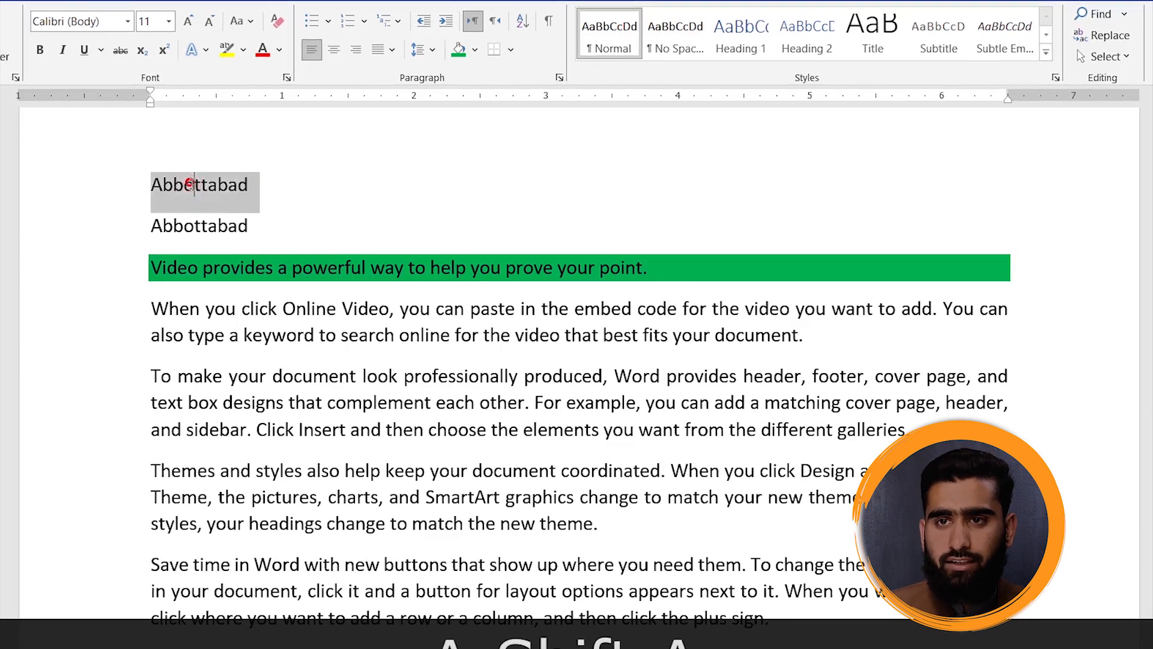
left_click(227, 50)
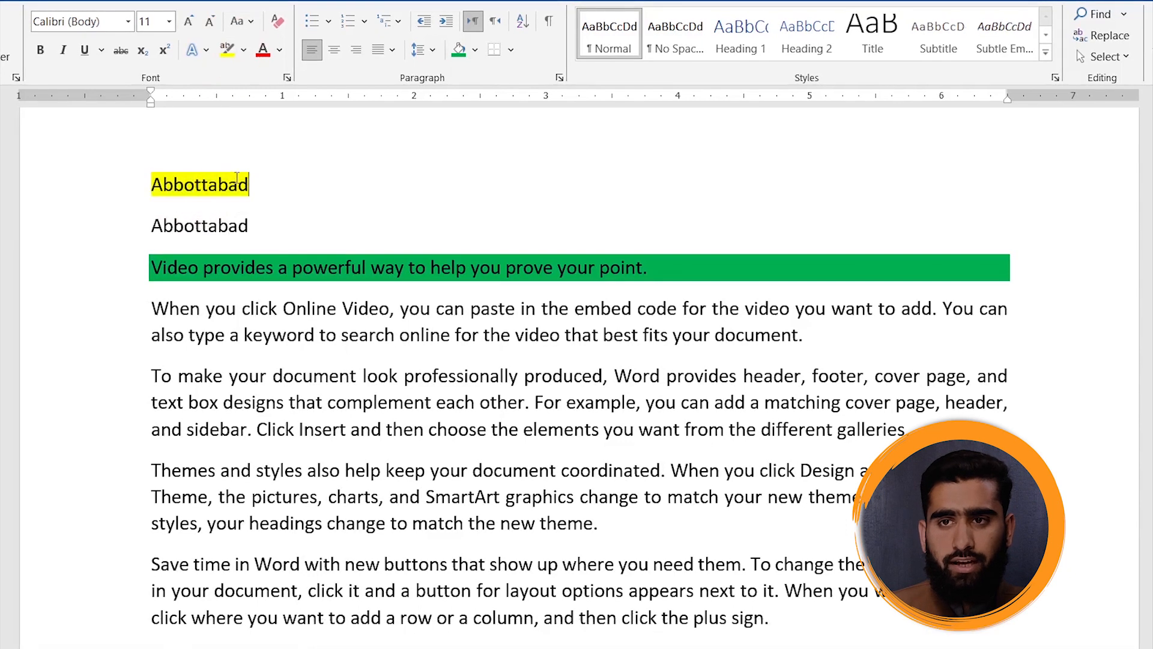
triple_click(202, 226)
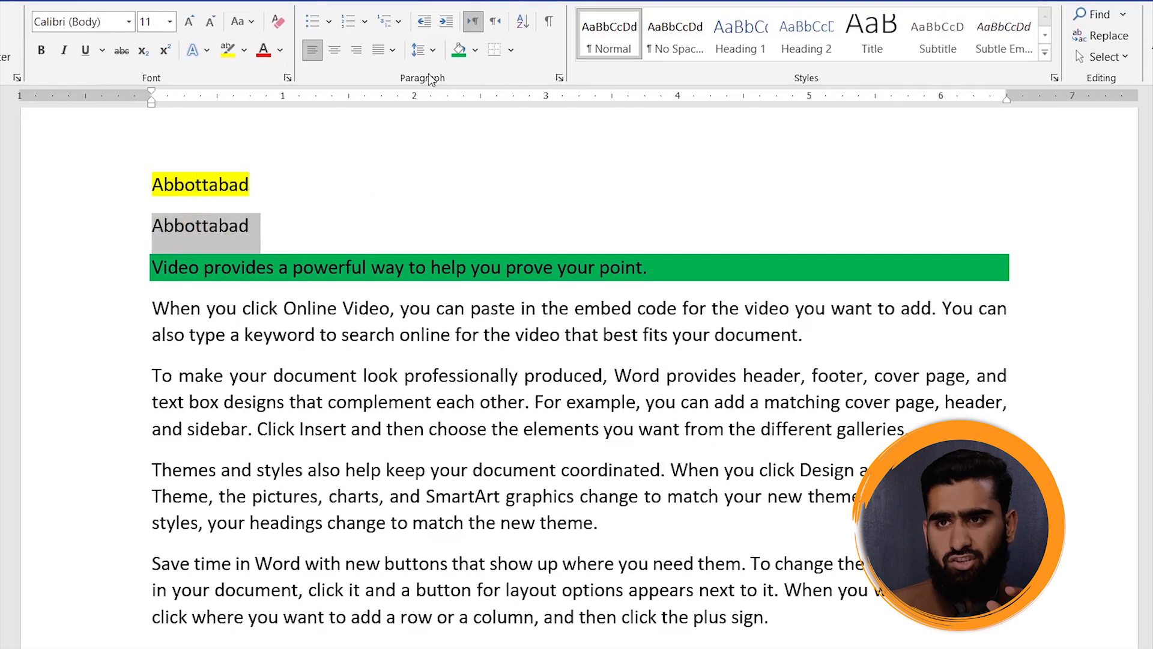
left_click(476, 52)
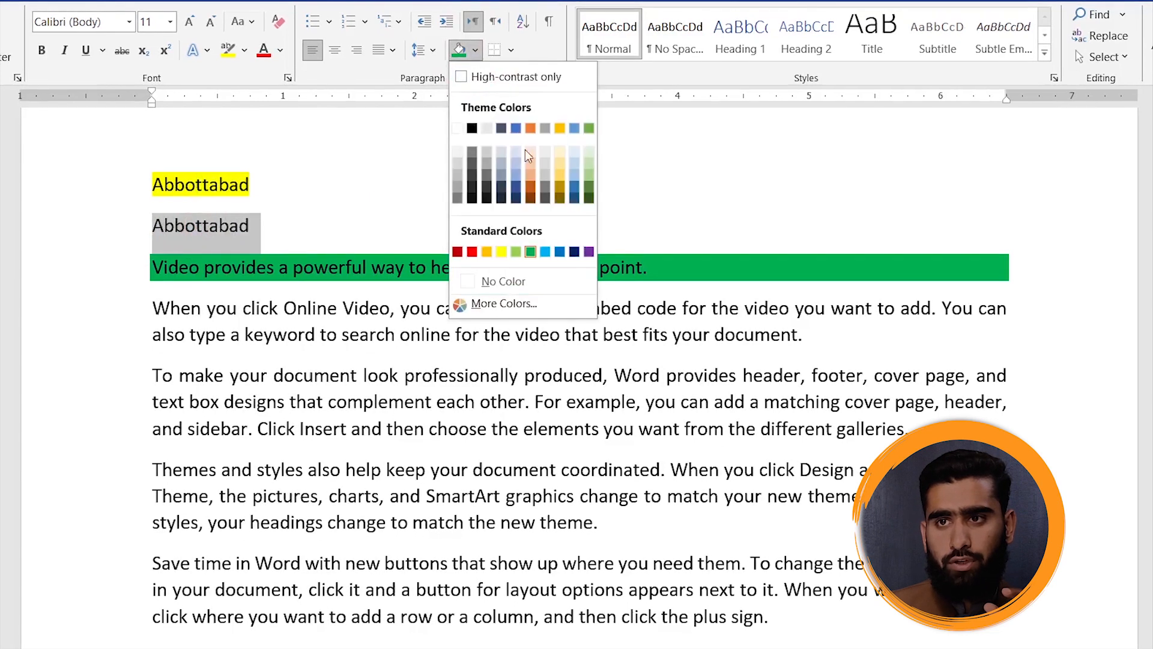
left_click(501, 251)
left_click(454, 178)
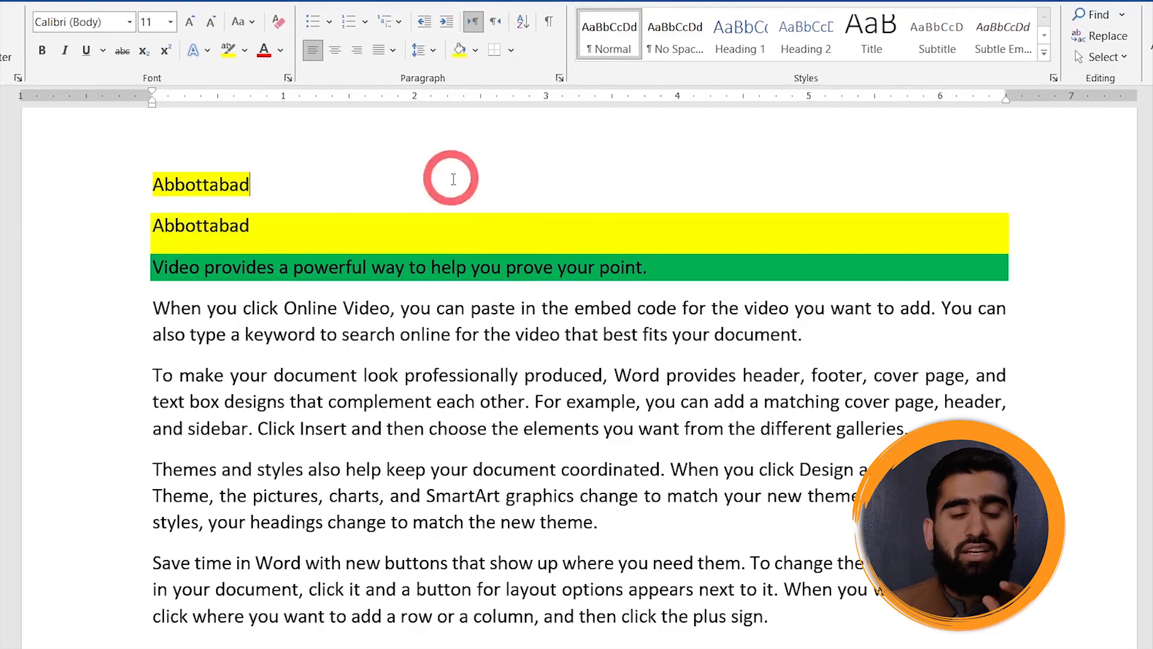
- Delete both "Abbottabad" lines above the green-shaded sentence
left_click_drag(332, 243, 113, 153)
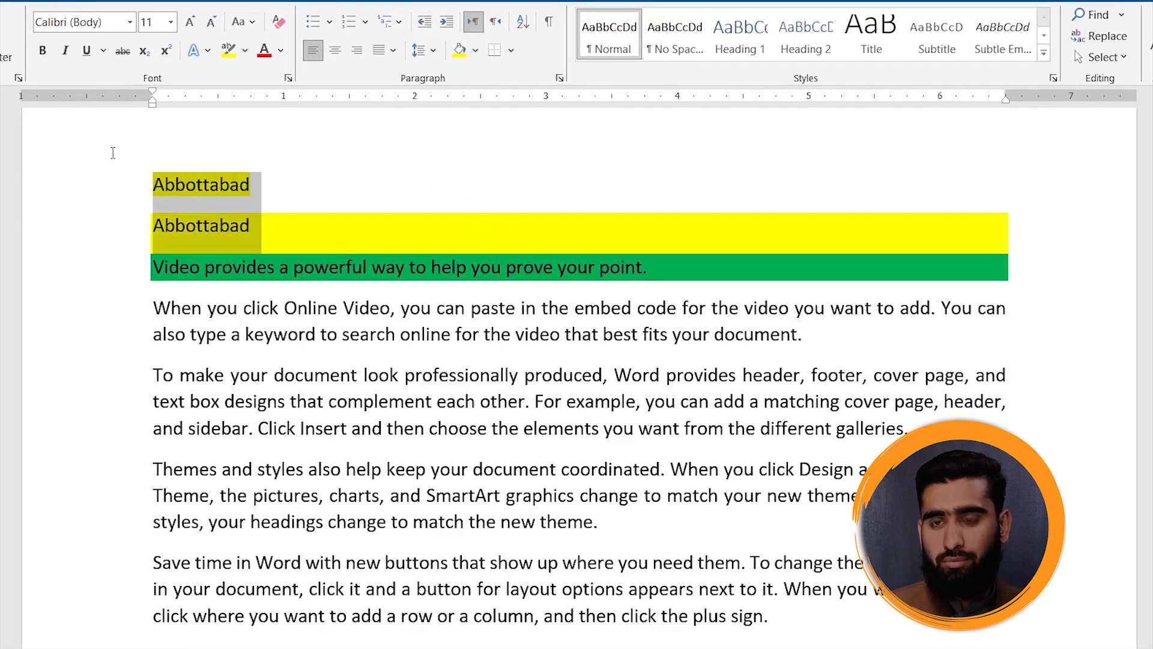
key("Delete")
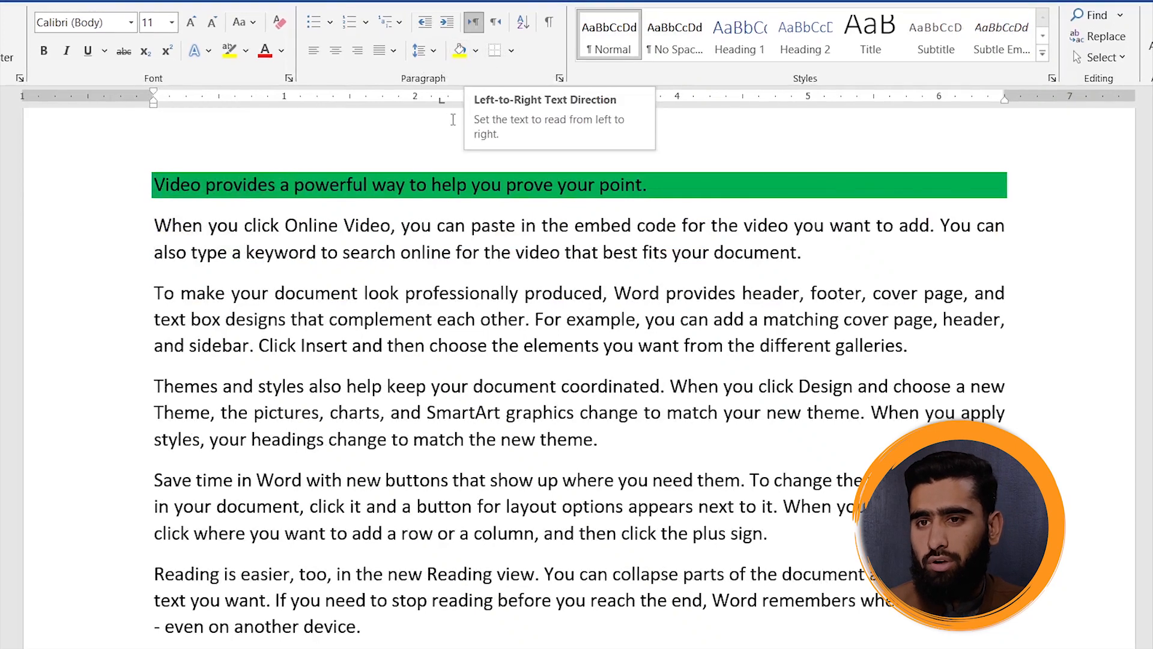
- Enter "A quick Brown fox" on a line of its own below the last paragraph
scroll(404, 386, "down", 3)
left_click(298, 474)
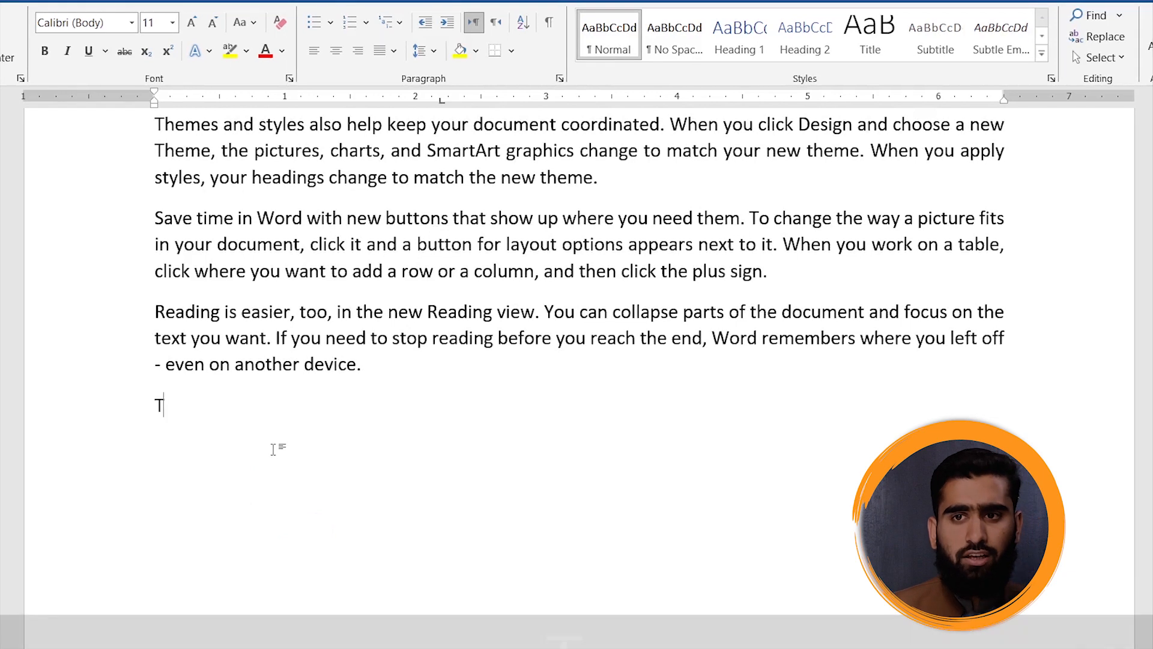
type("A quick Bo")
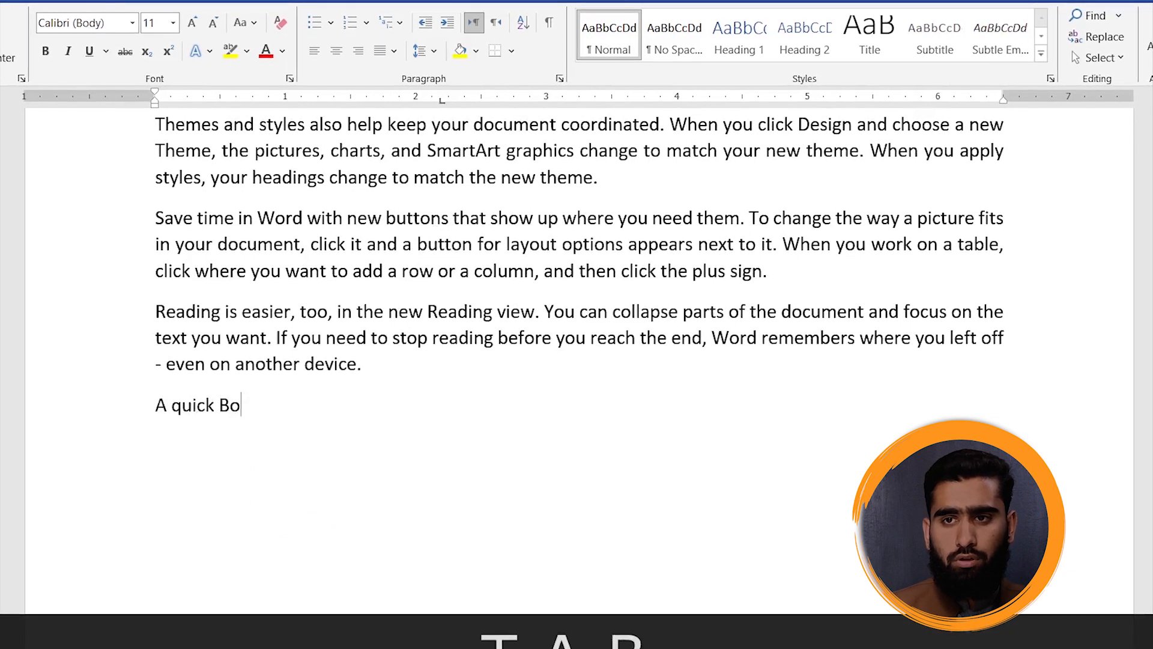
key("BackSpace")
type("rown fox")
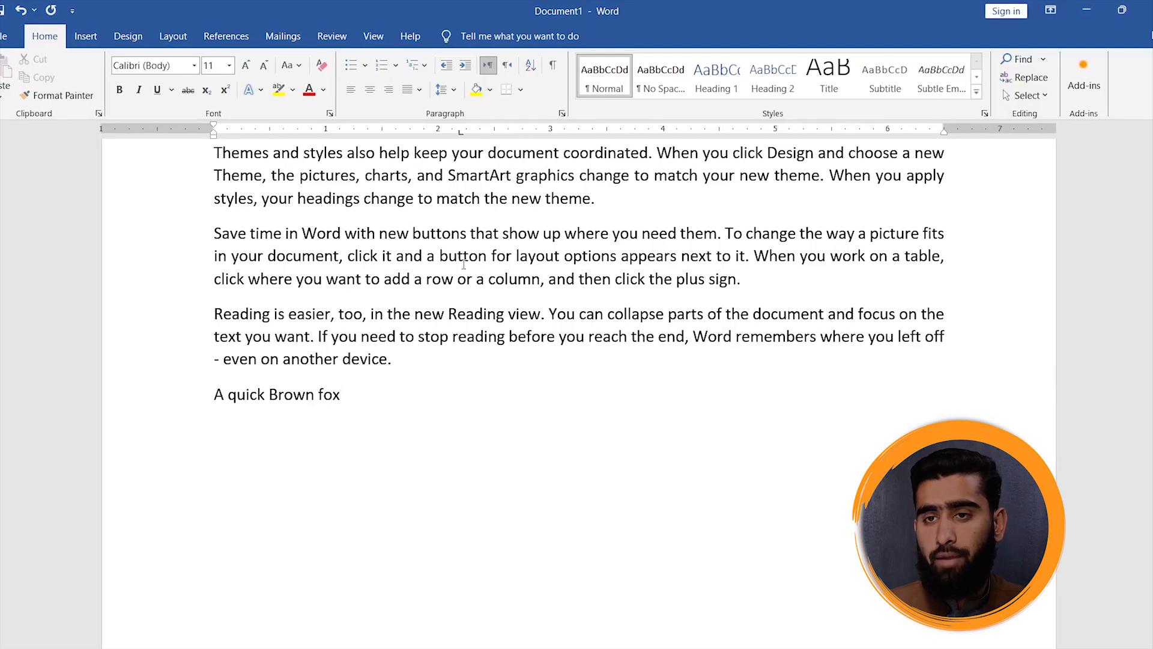
- Start a right-to-left line below "A quick Brown fox" and switch the input language to Urdu (Pakistan) with the Urdu Pakistan keyboard
key("Return")
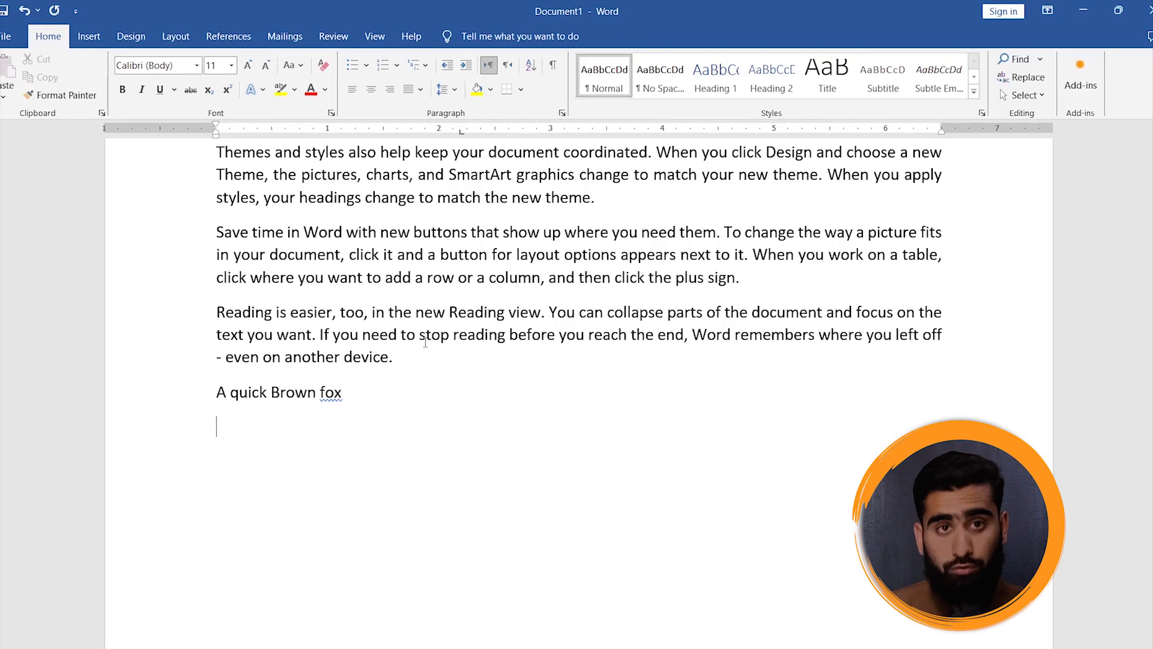
left_click(514, 68)
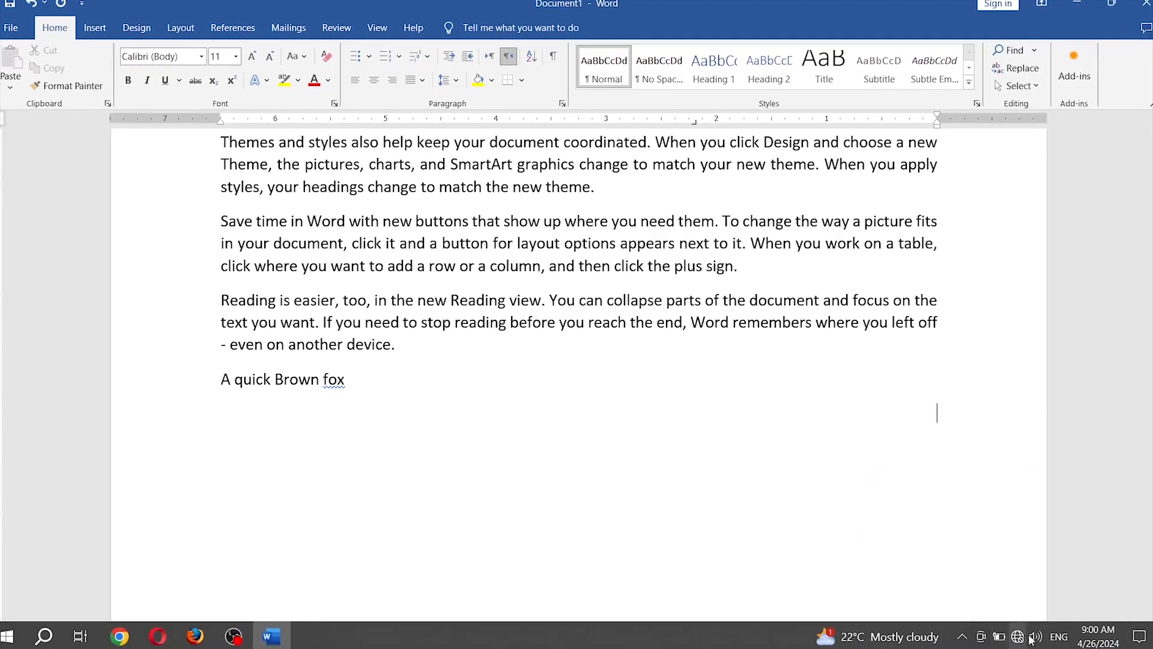
left_click(1052, 630)
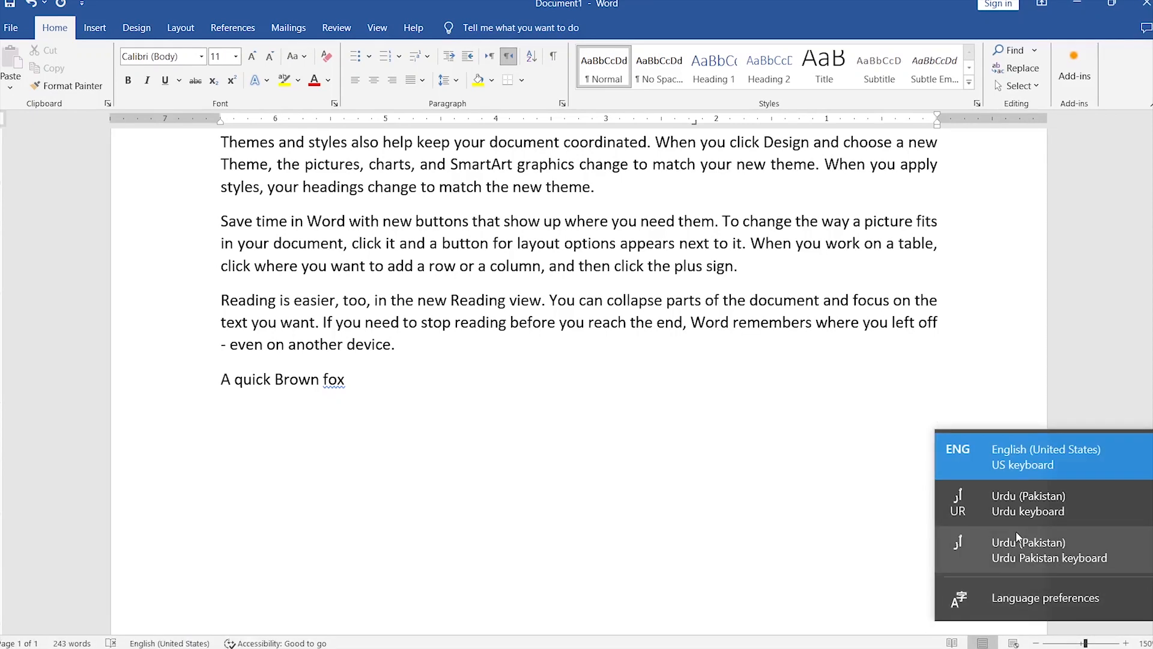
left_click(1015, 535)
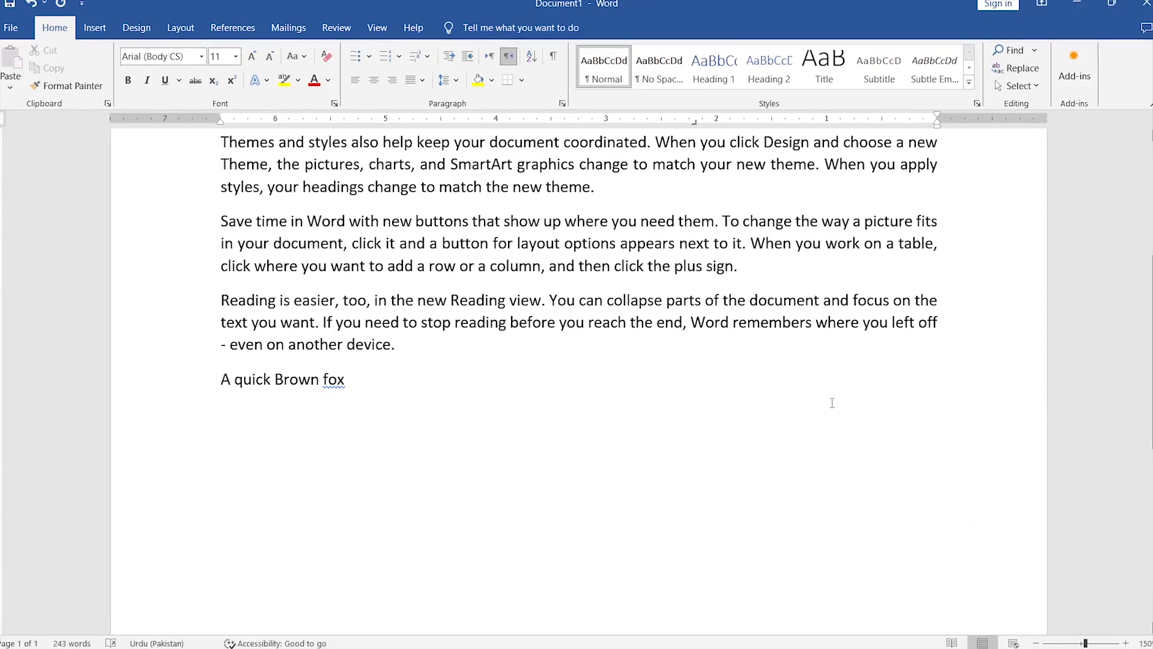
- Enter a short Urdu sentence introducing a person by name on the right-to-left line, and delete it together with its line
type("مرا نام")
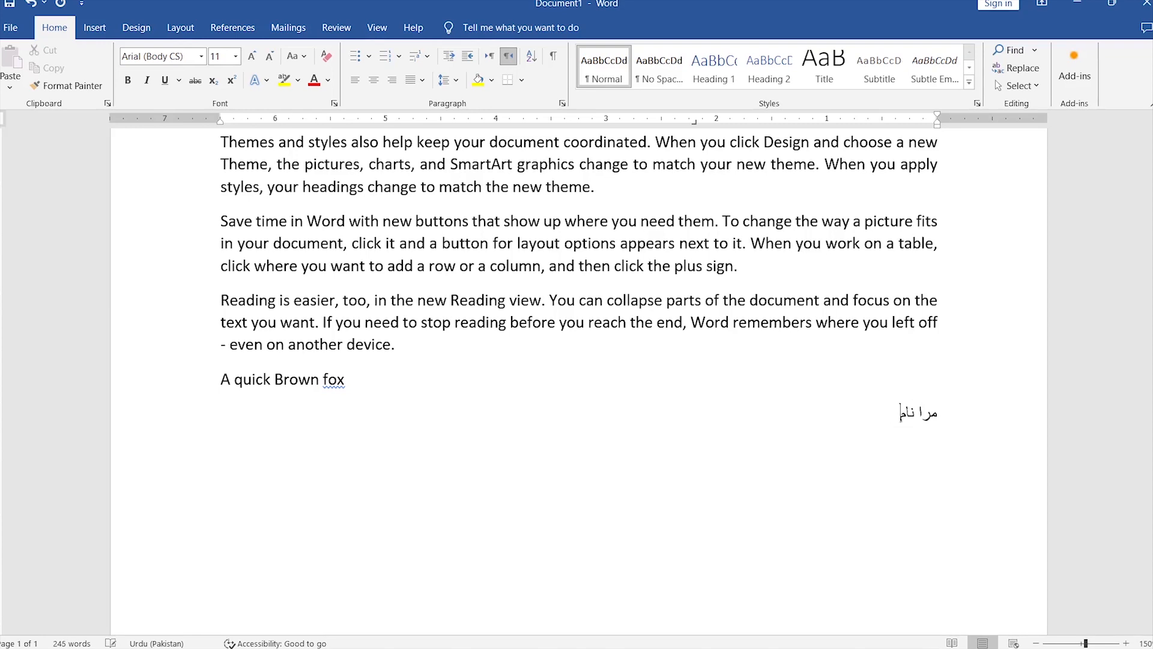
type(" مرر")
type(" م")
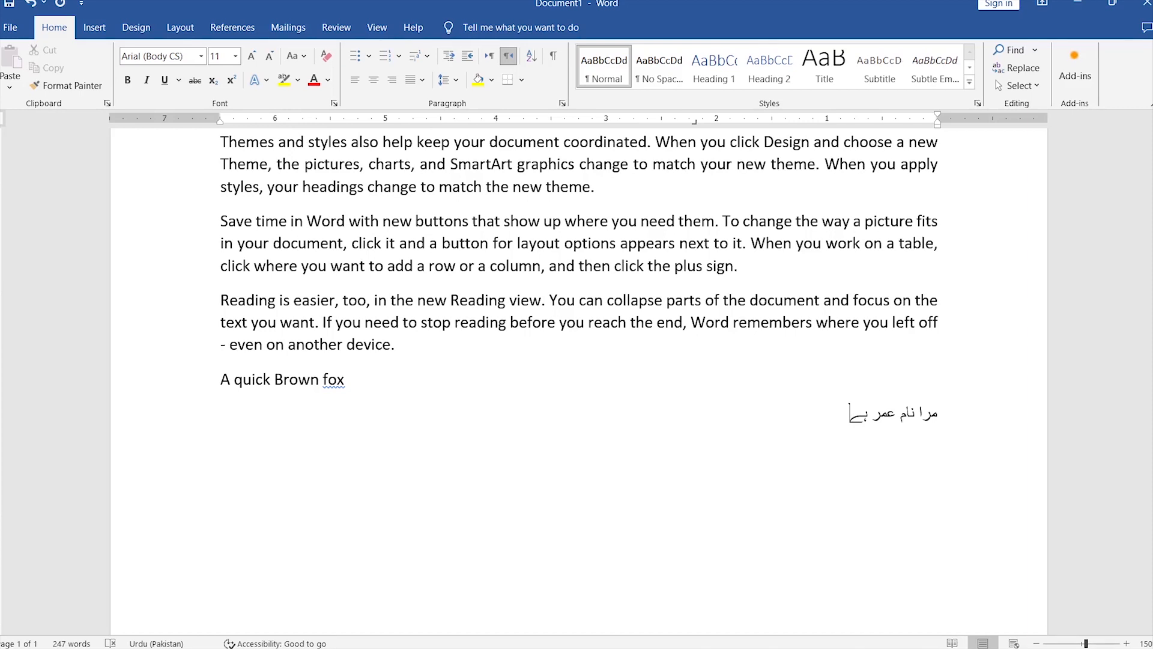
left_click_drag(846, 415, 946, 401)
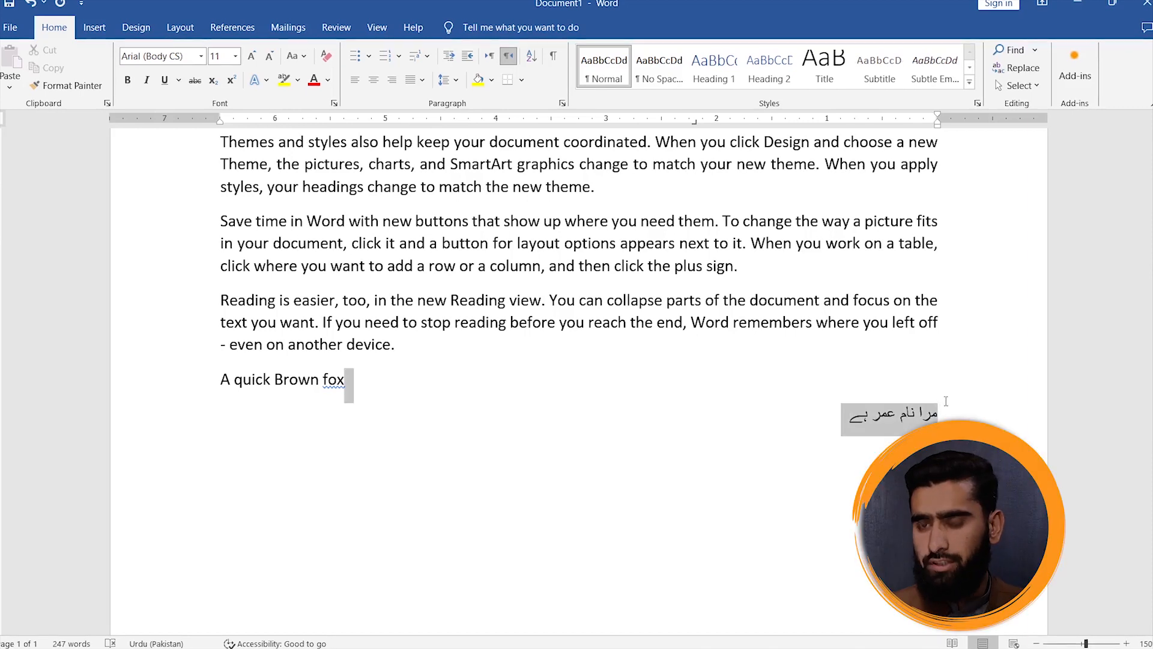
key("BackSpace")
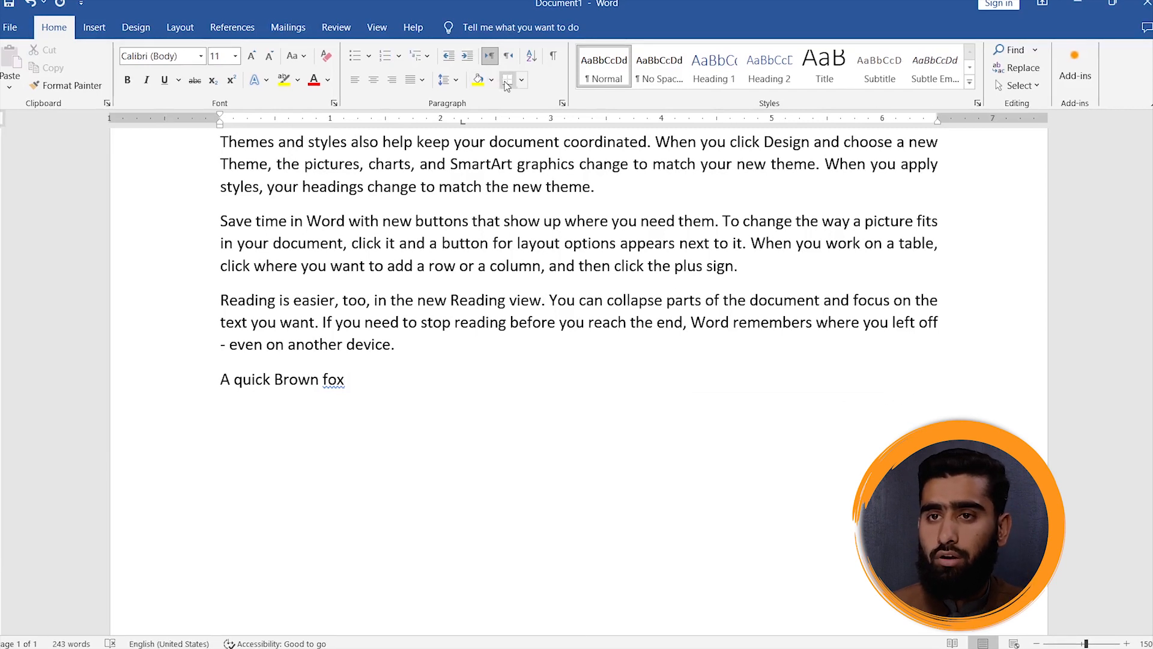
- Put a border around the word "Brown" in "A quick Brown fox" using the Top Border option
scroll(344, 319, "up", 5)
scroll(344, 320, "down", 3)
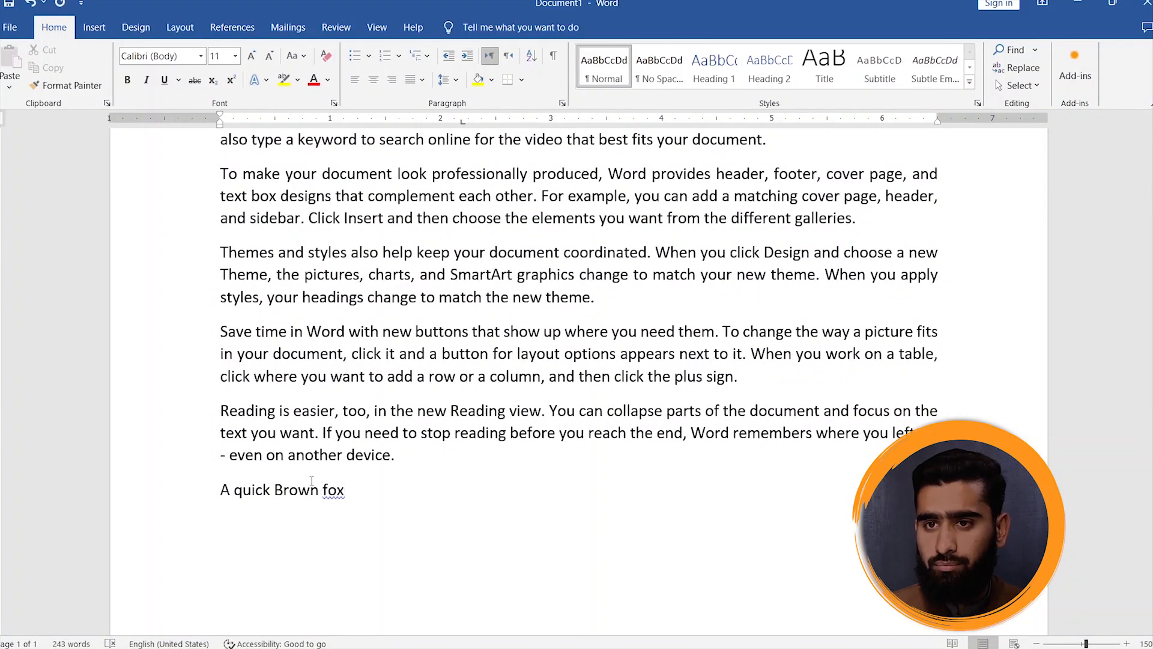
double_click(288, 490)
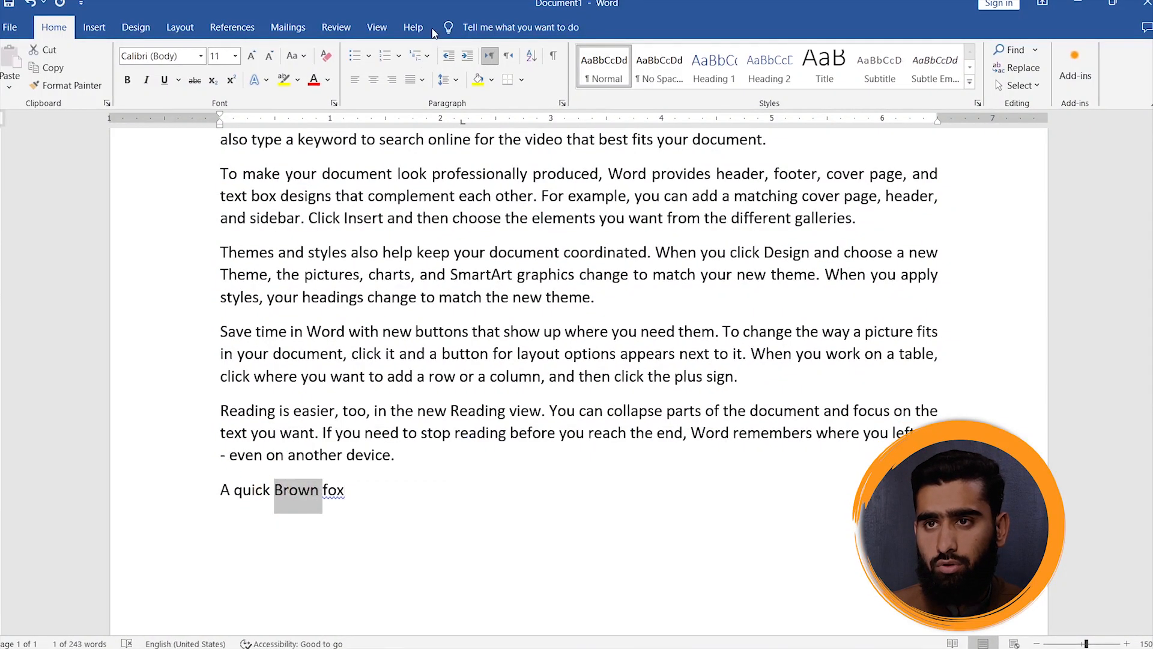
left_click(521, 79)
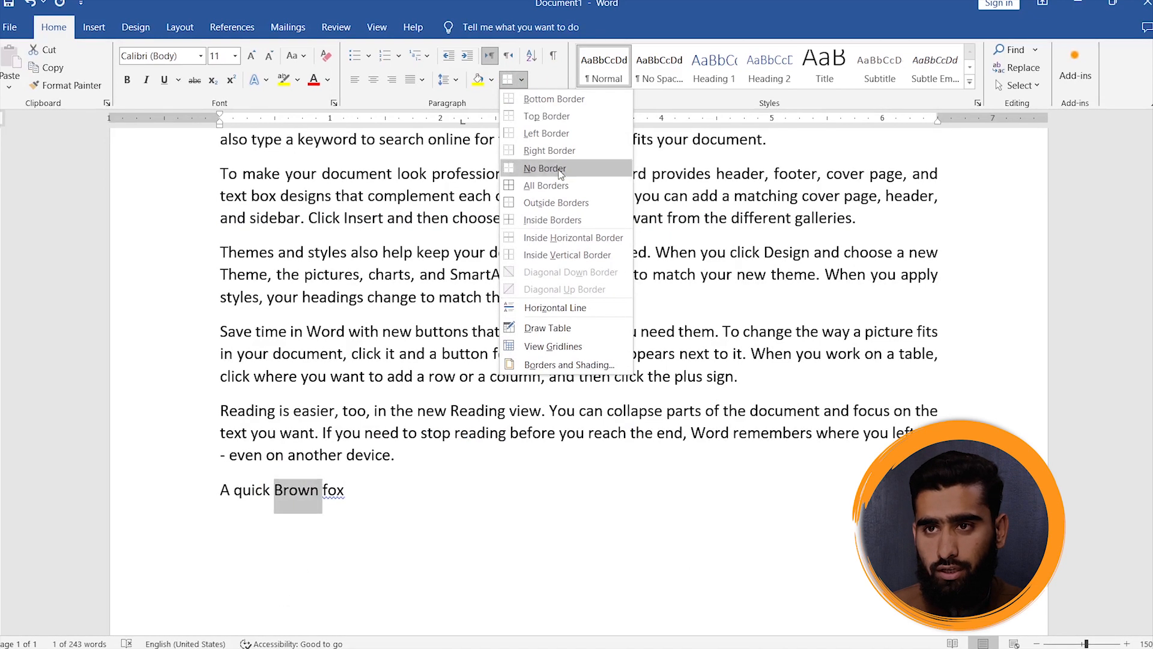
left_click(543, 119)
left_click(469, 452)
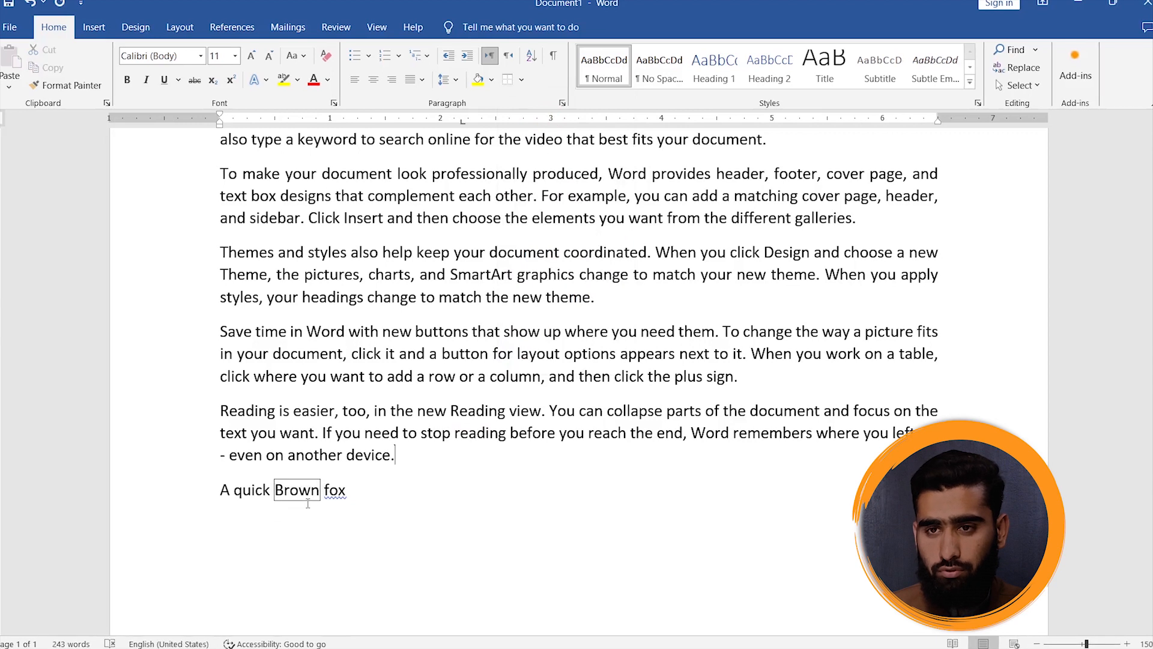
- Switch the input language back to English (United States) and enter "Abbottabad" on a new line, leaving an empty line below "A quick Brown fox"
scroll(370, 541, "down", 1)
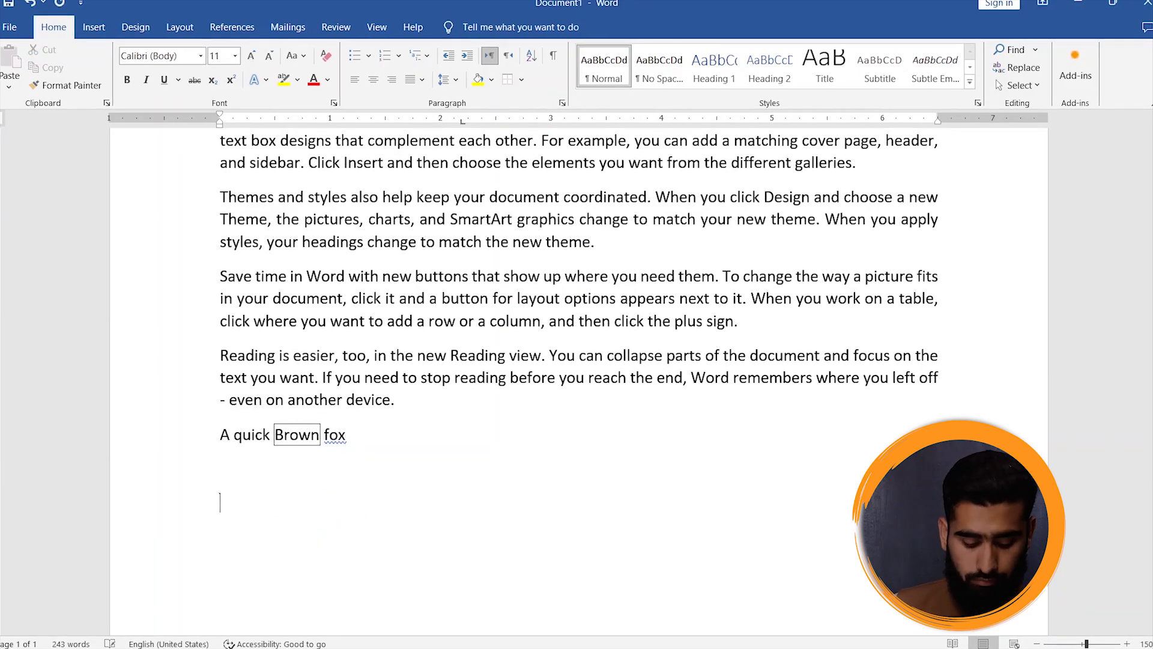
type("آبب")
key("BackSpace")
key("BackSpace")
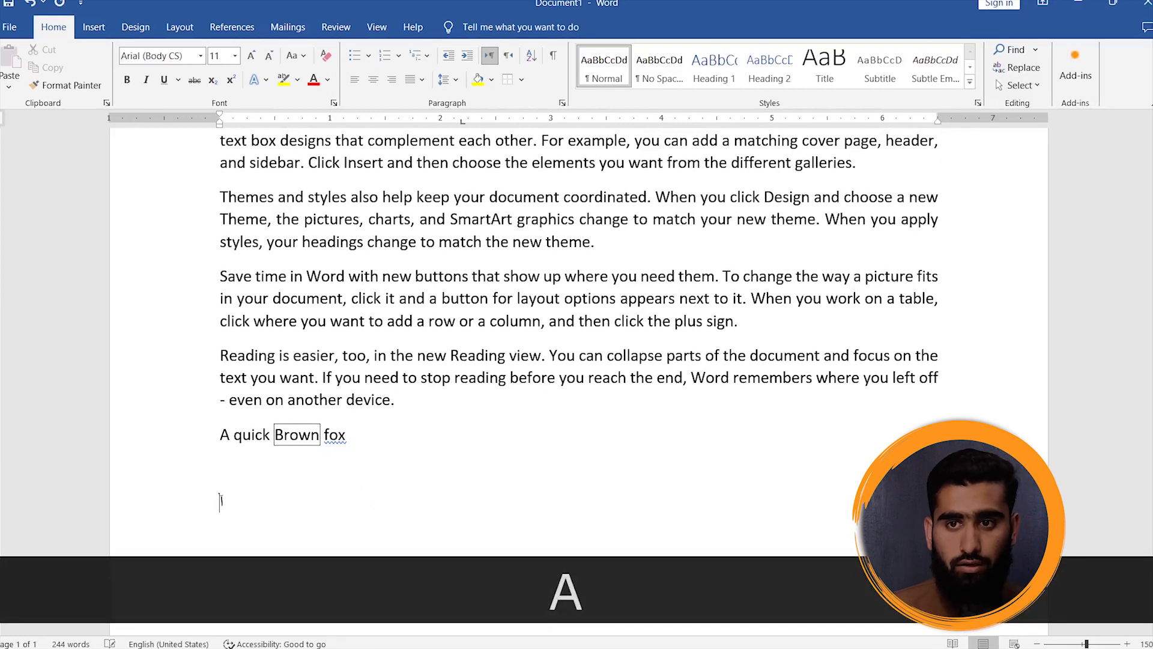
mouse_move(907, 647)
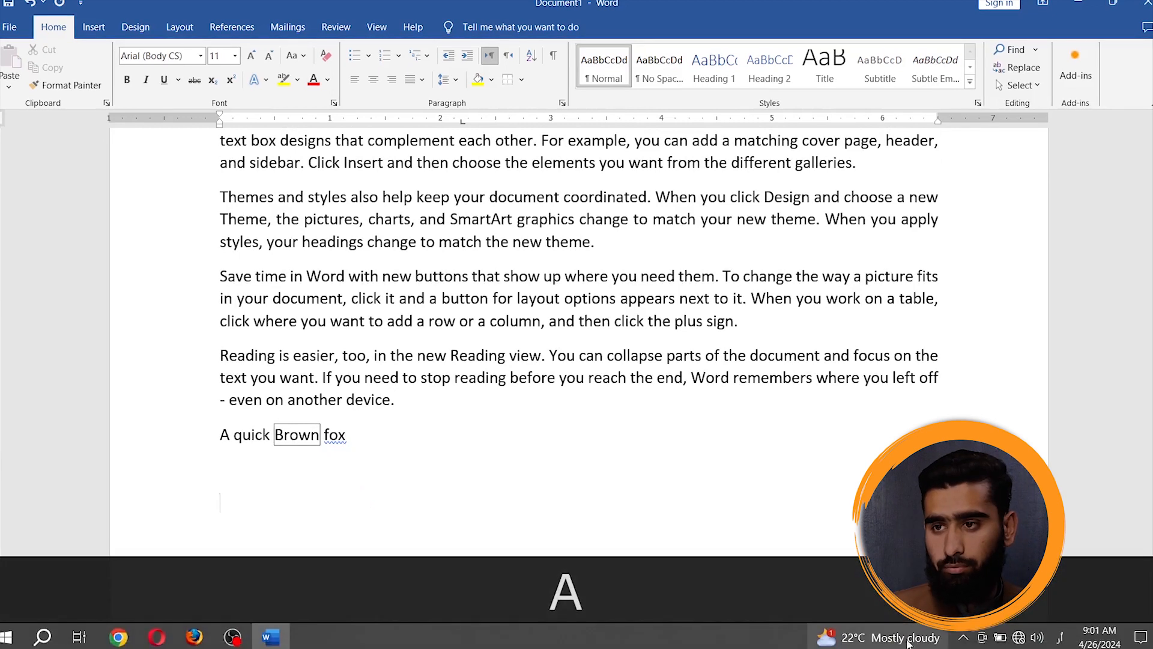
left_click(1058, 644)
left_click(1109, 451)
type("Abbottabad")
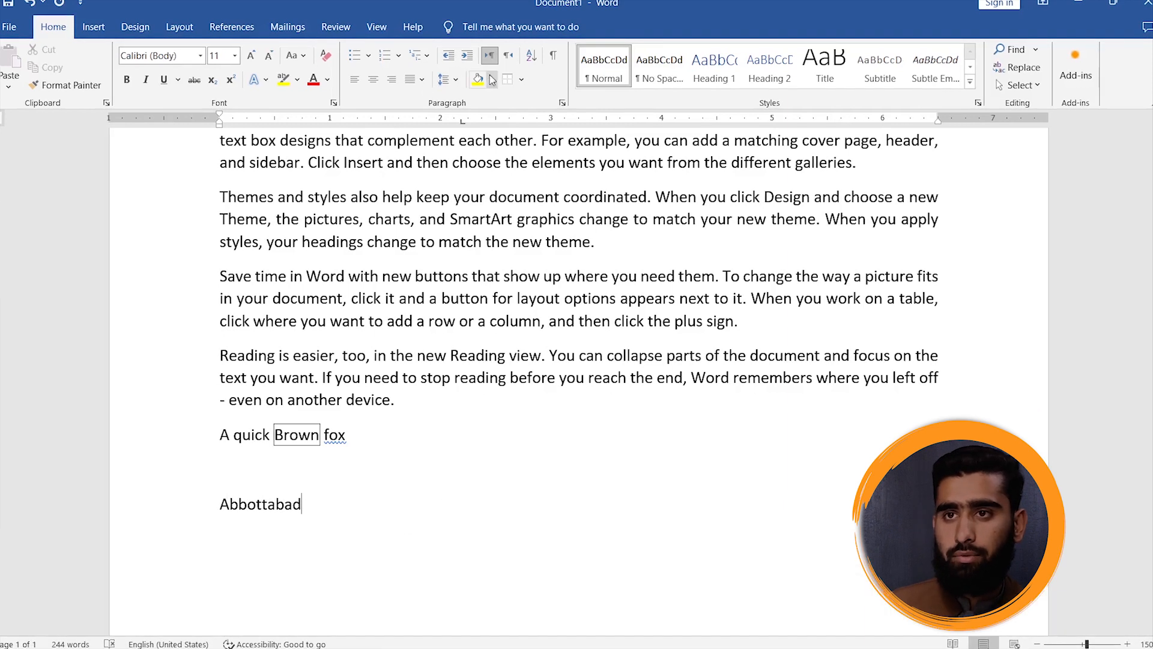
- Apply All Borders and yellow shading to the "Abbottabad" paragraph
left_click(522, 79)
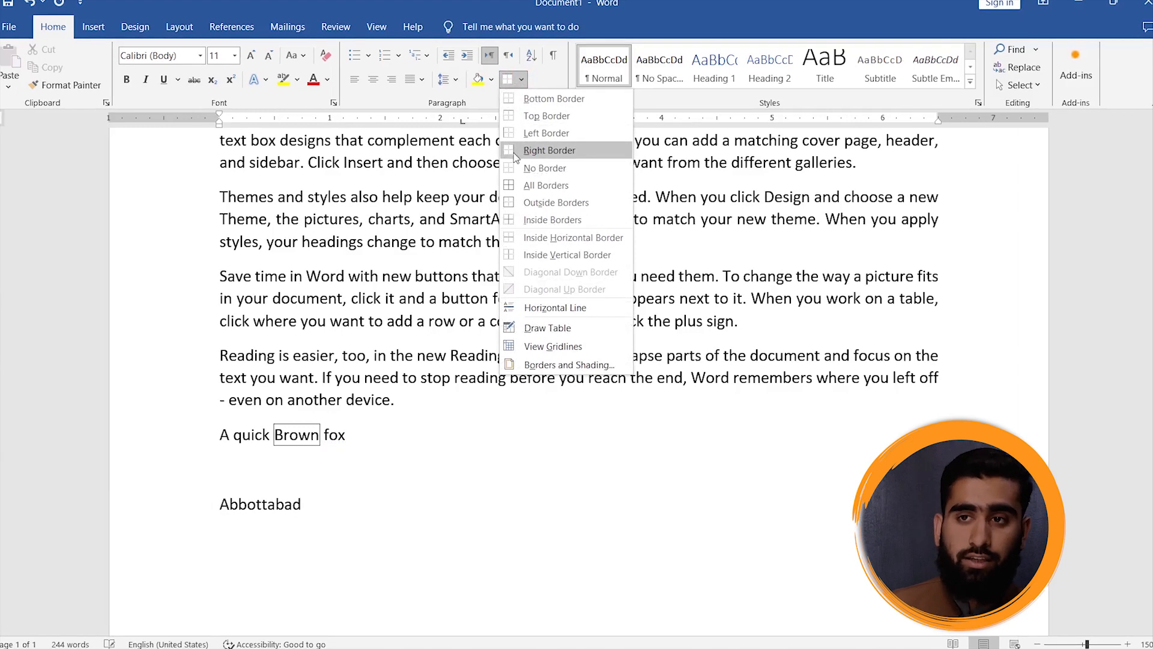
left_click(545, 185)
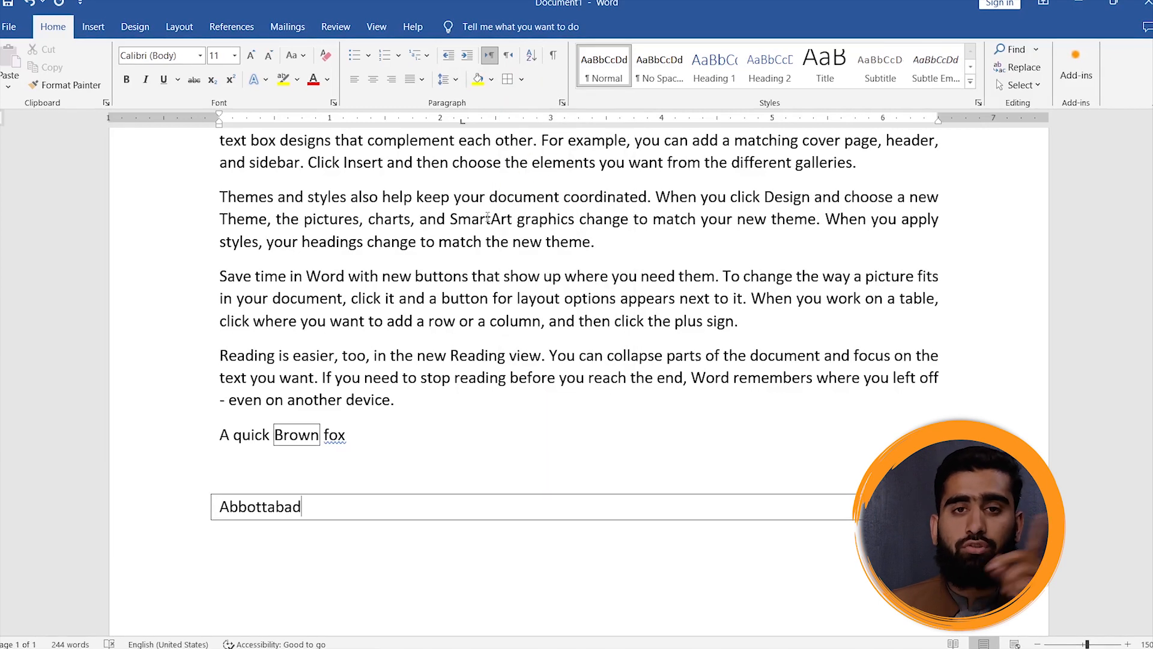
left_click(479, 79)
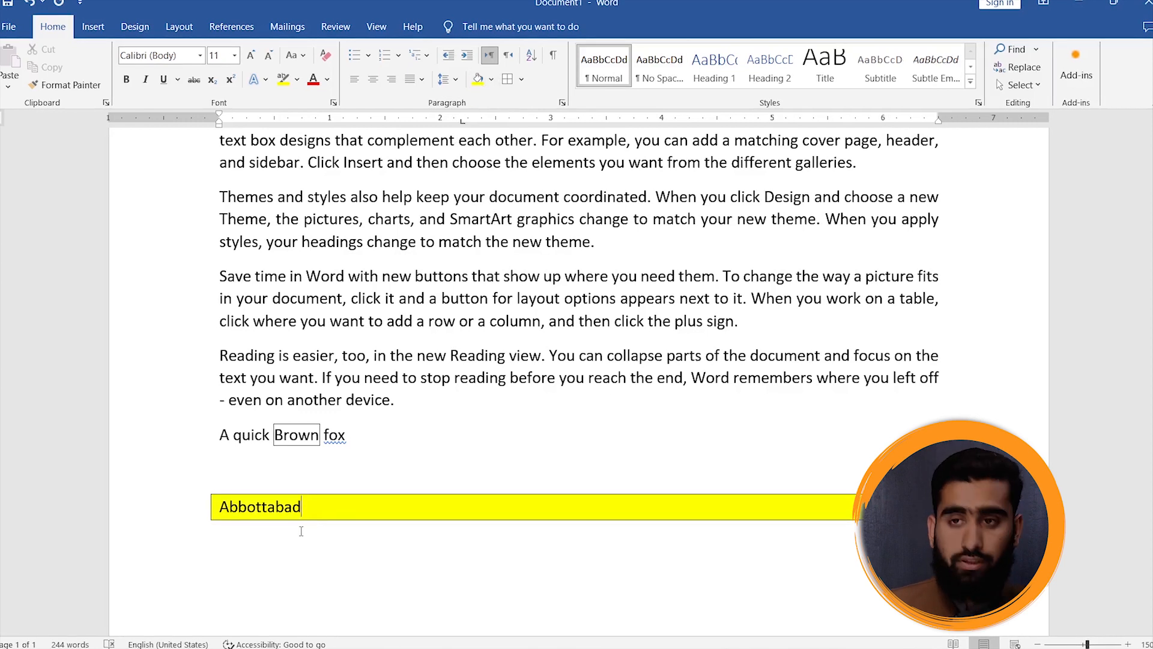
- Undo the yellow shading and remove the border from the "Abbottabad" paragraph
key("ctrl+z")
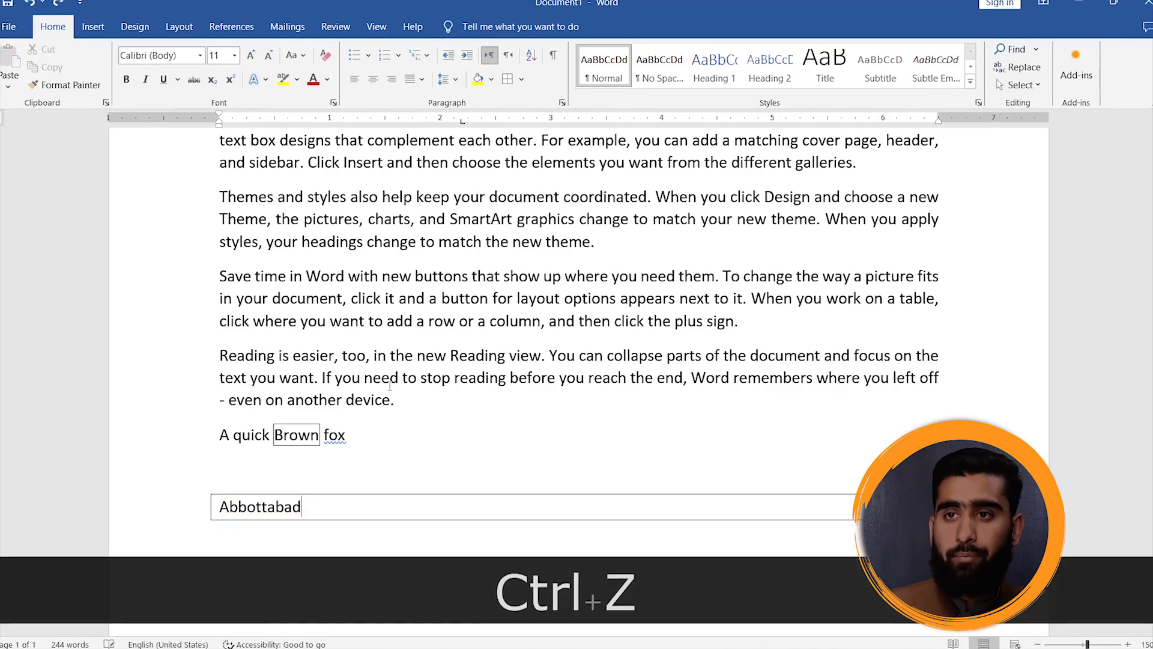
left_click(521, 79)
left_click(539, 170)
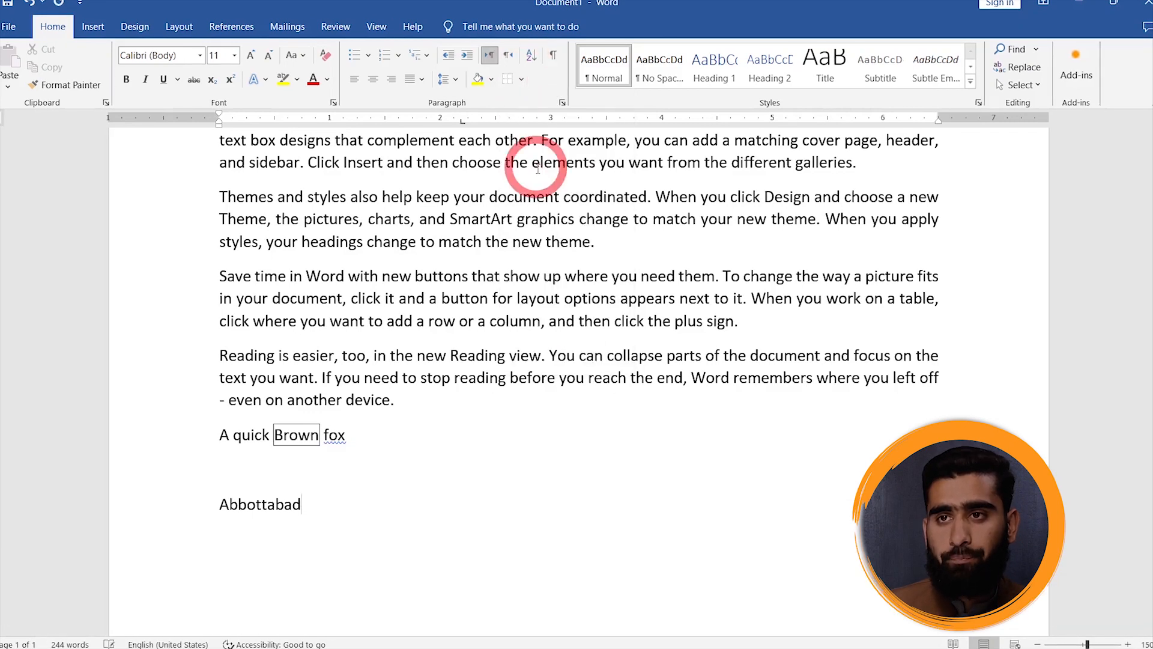
scroll(565, 472, "down", 3)
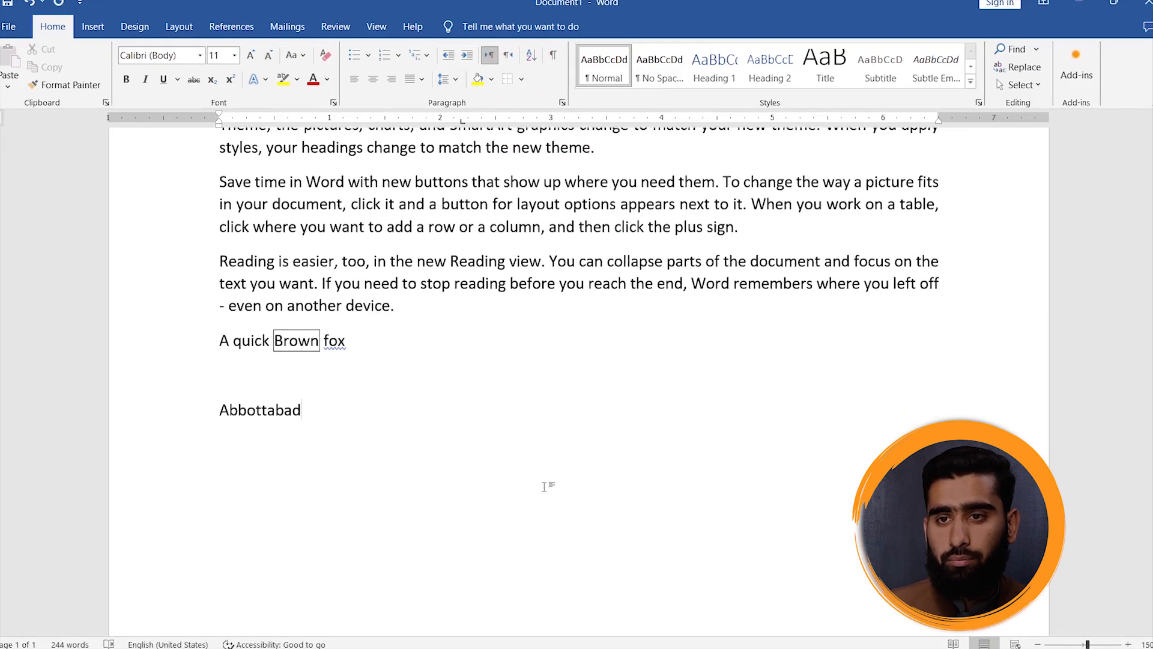
- Delete the "Abbottabad" text and enter the numbers 1 to 5 on separate lines below "A quick Brown fox"
left_click_drag(381, 412, 165, 378)
key("Delete")
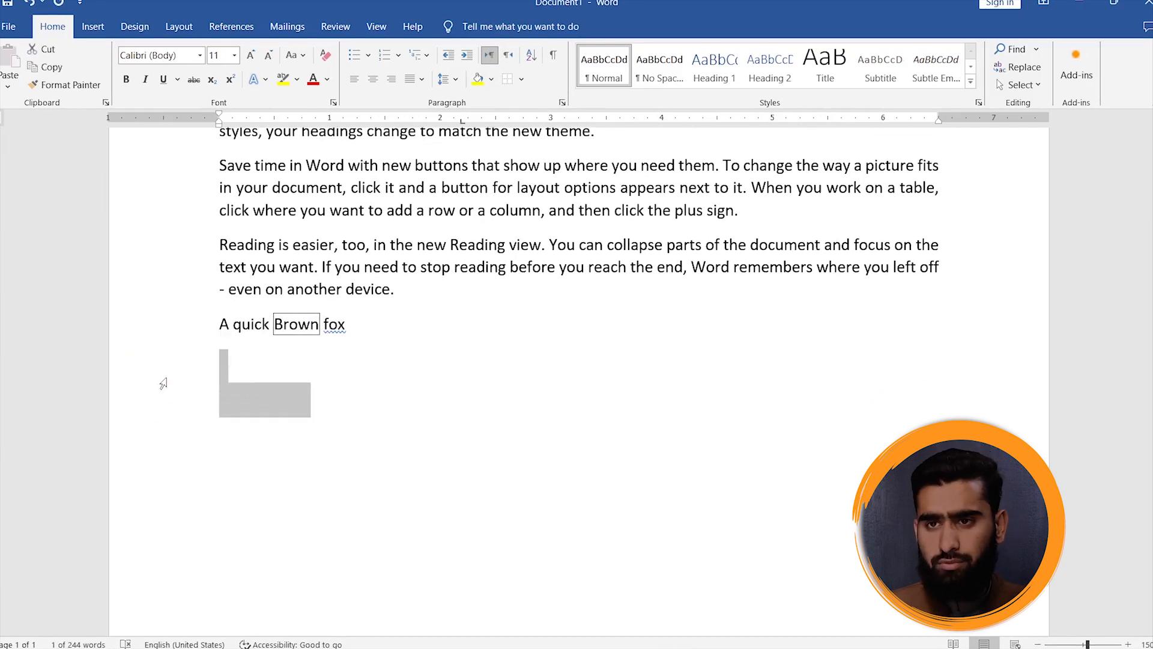
key("Return")
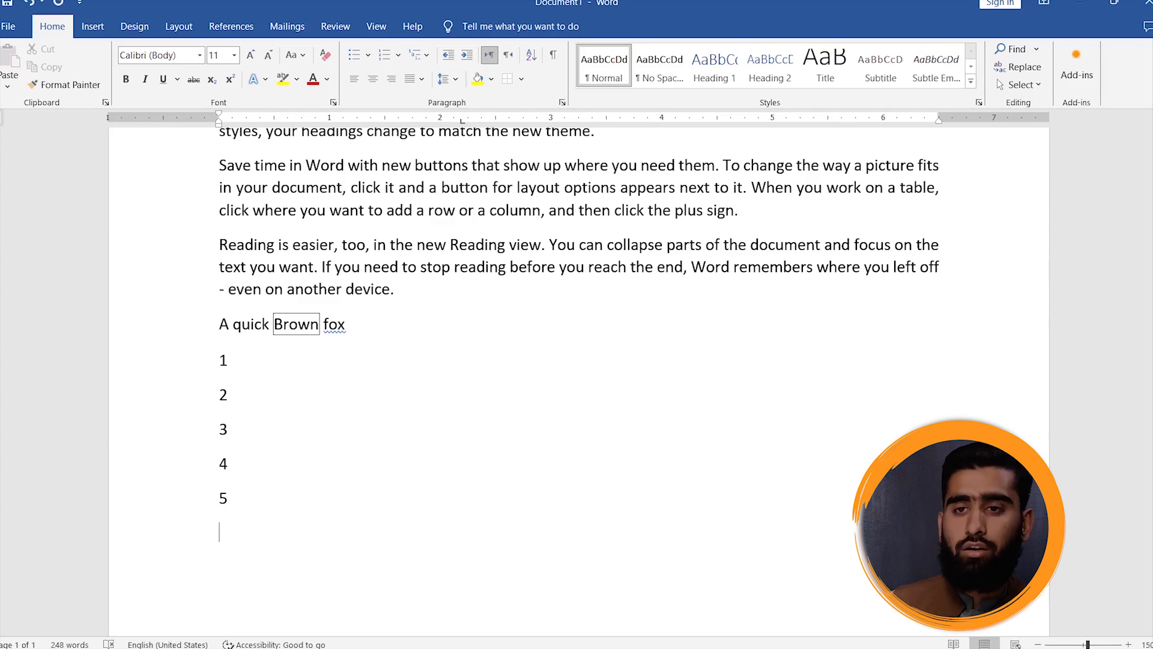
- Sort the five number lines below "A quick Brown fox" by paragraphs, as numbers, in descending order
left_click_drag(206, 369, 246, 499)
left_click(532, 55)
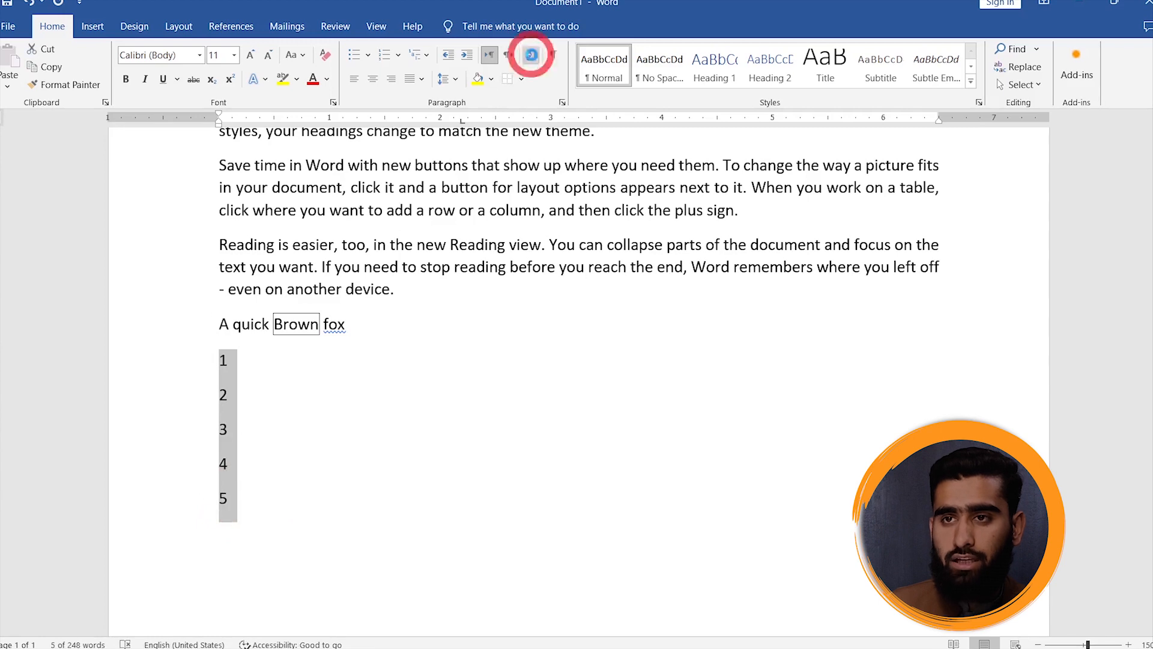
left_click(550, 244)
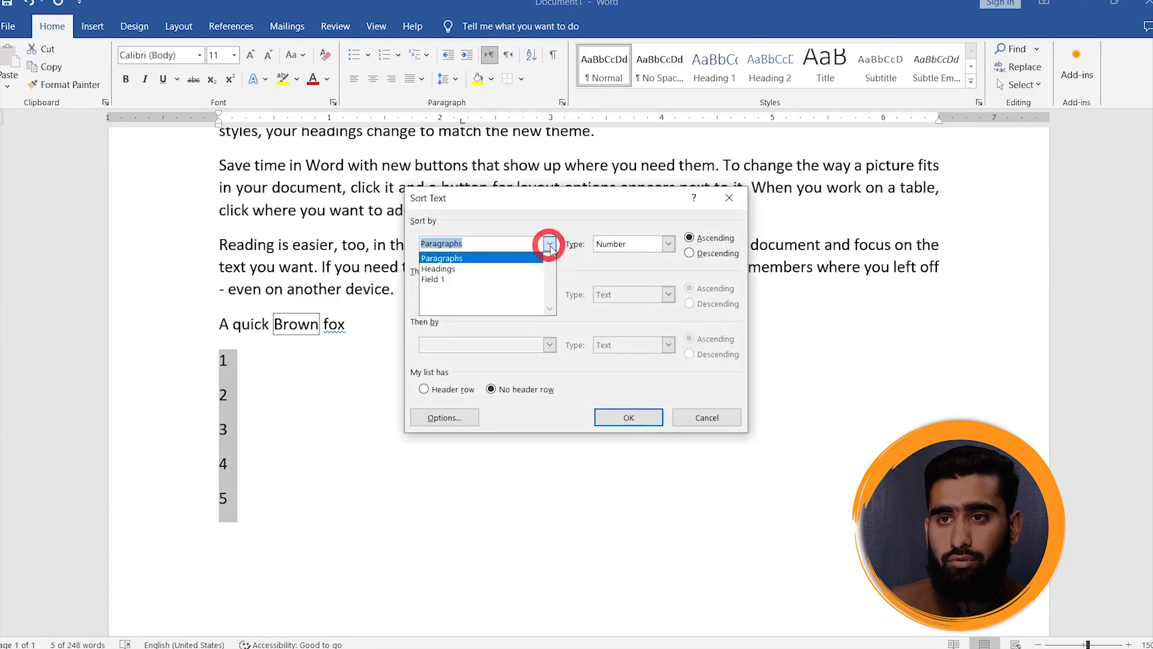
left_click(550, 245)
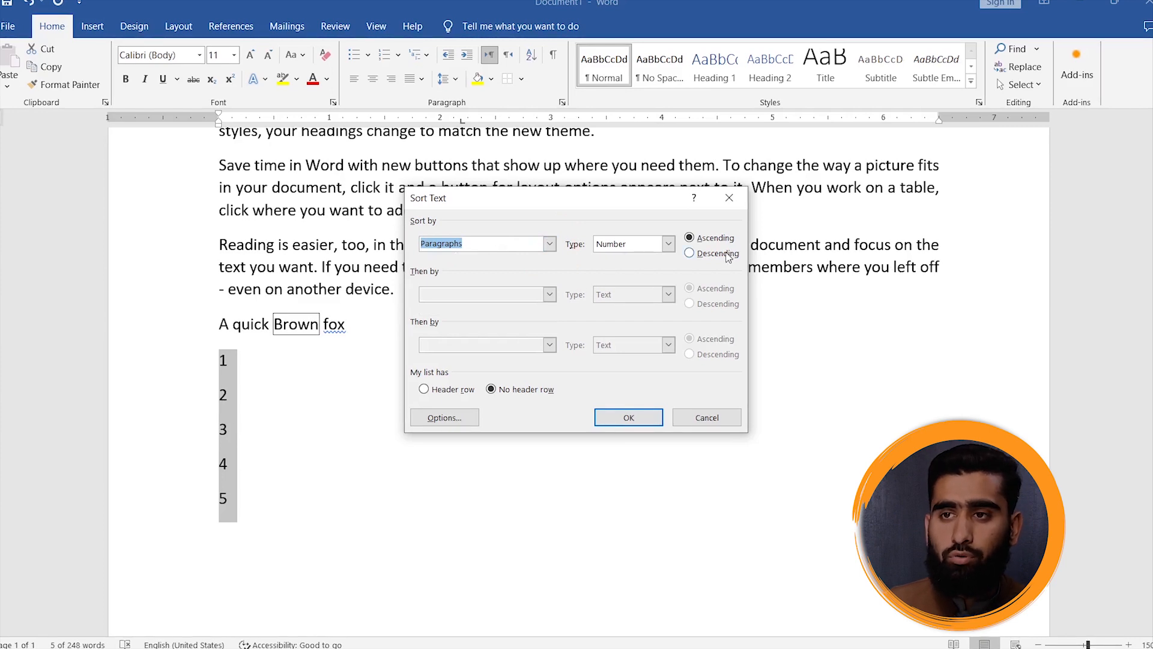
left_click(691, 253)
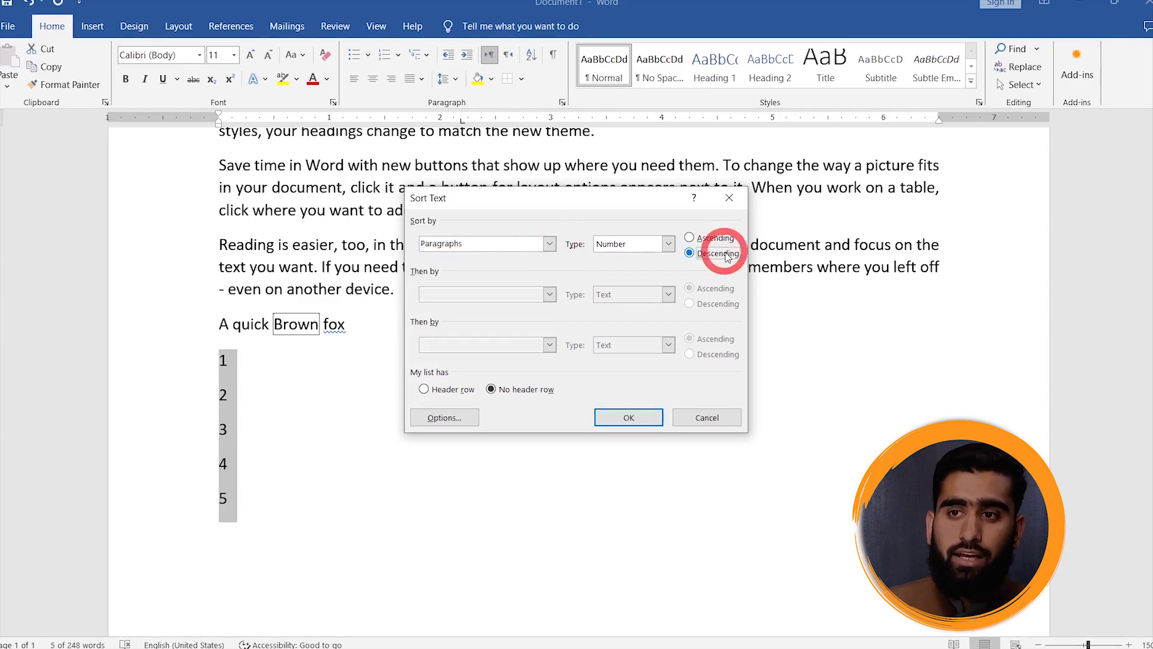
left_click(628, 419)
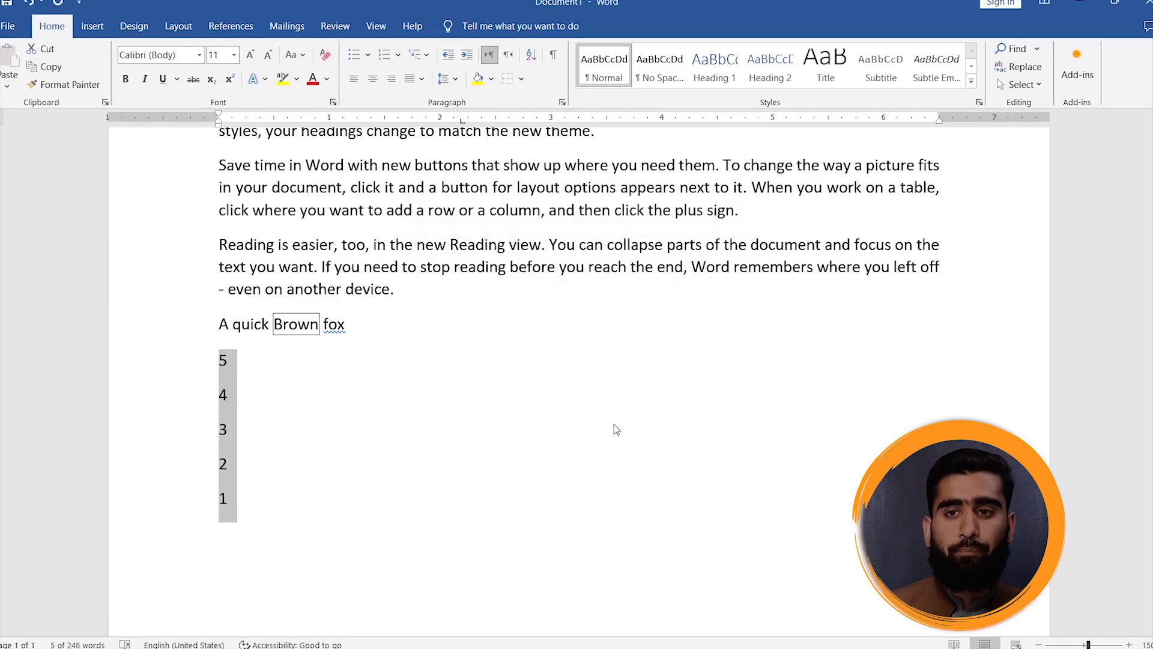
- Sort the selected number lines as numbers in ascending order
left_click(531, 56)
left_click(690, 238)
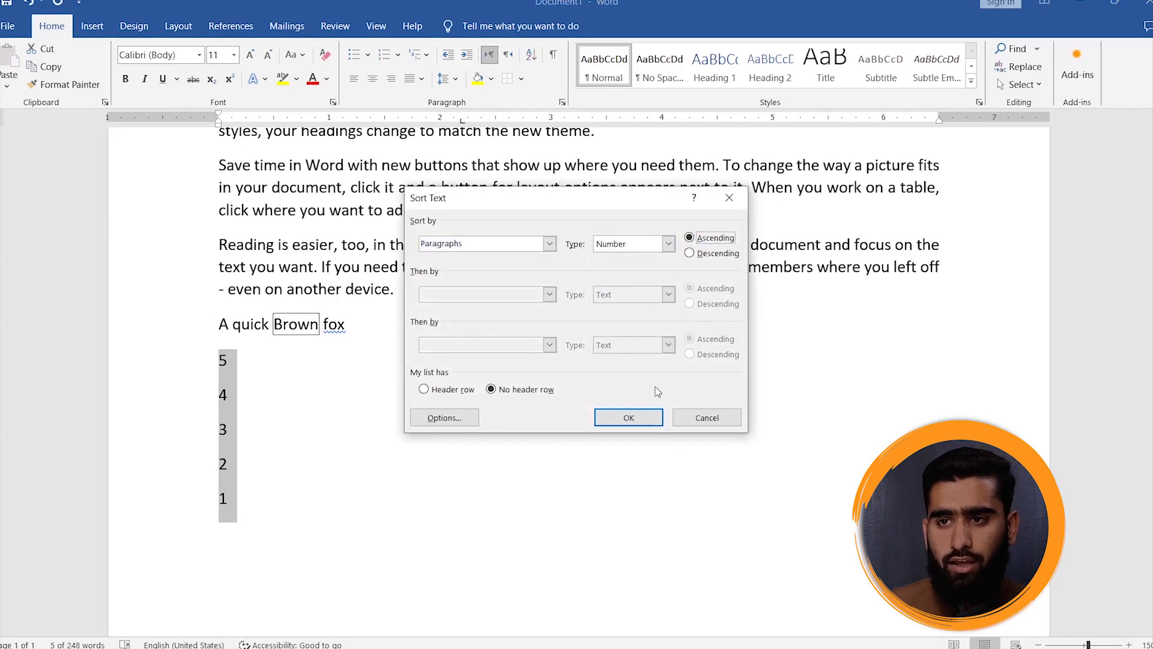
left_click(629, 418)
- Sort the six body paragraphs from "Video provides a powerful way" through "Reading is easier" as text in descending order
scroll(398, 268, "up", 5)
left_click(375, 249)
left_click_drag(199, 196, 507, 570)
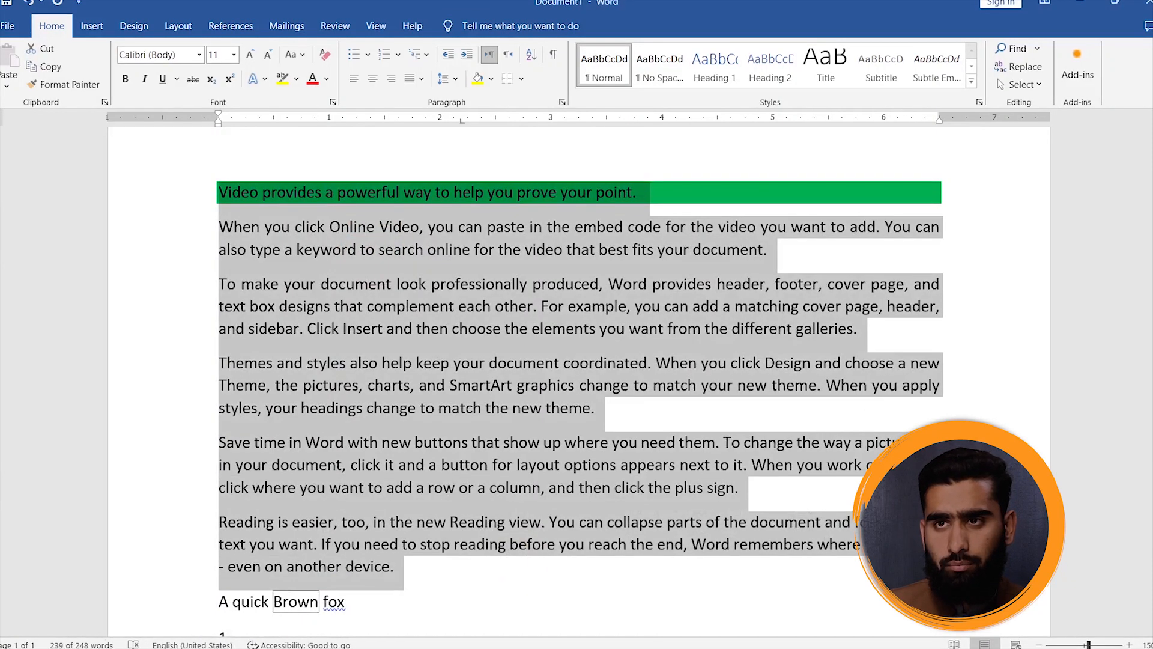
left_click(531, 54)
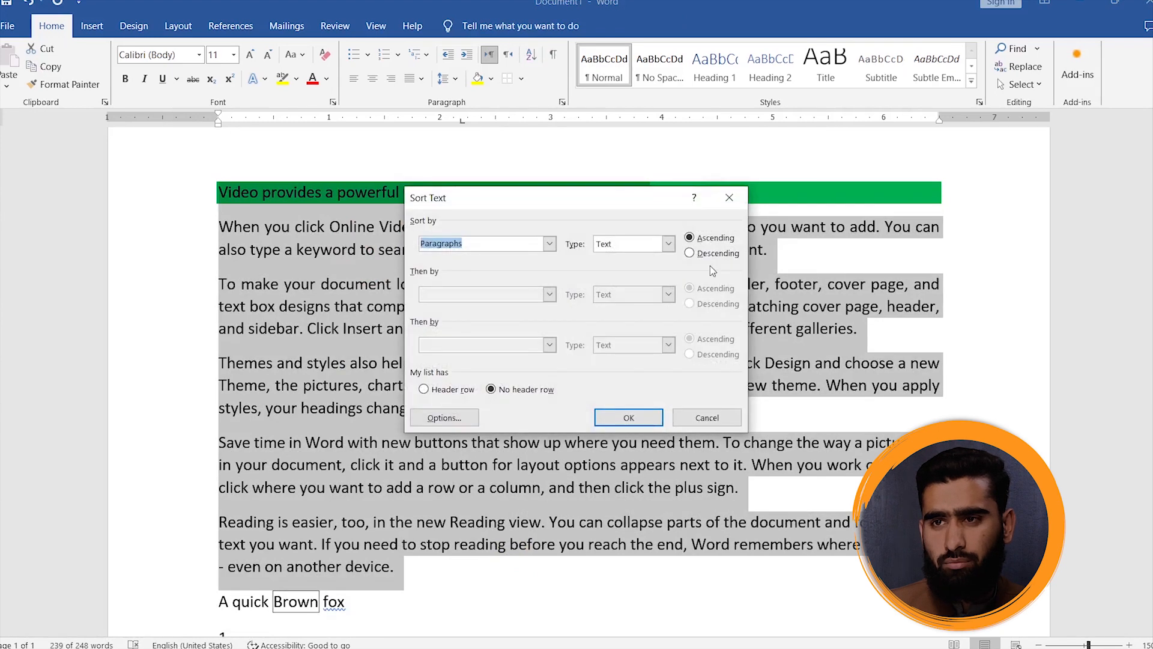
left_click(690, 253)
left_click(628, 418)
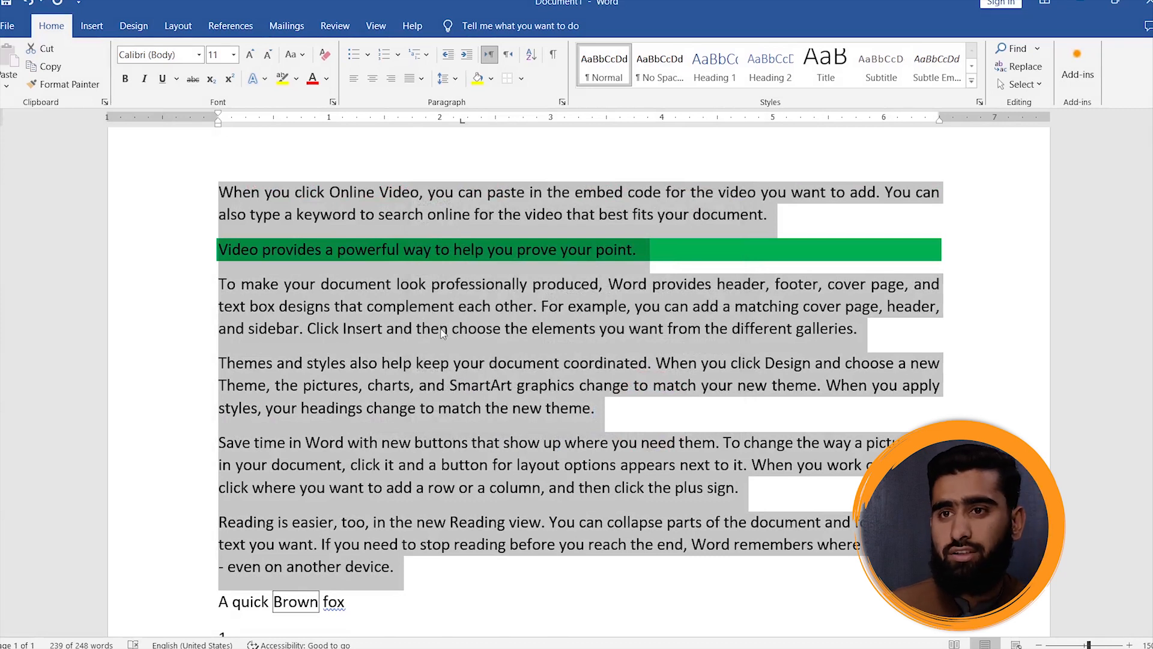
- Show the hidden formatting symbols and select the paragraph mark ending the first paragraph
left_click(559, 138)
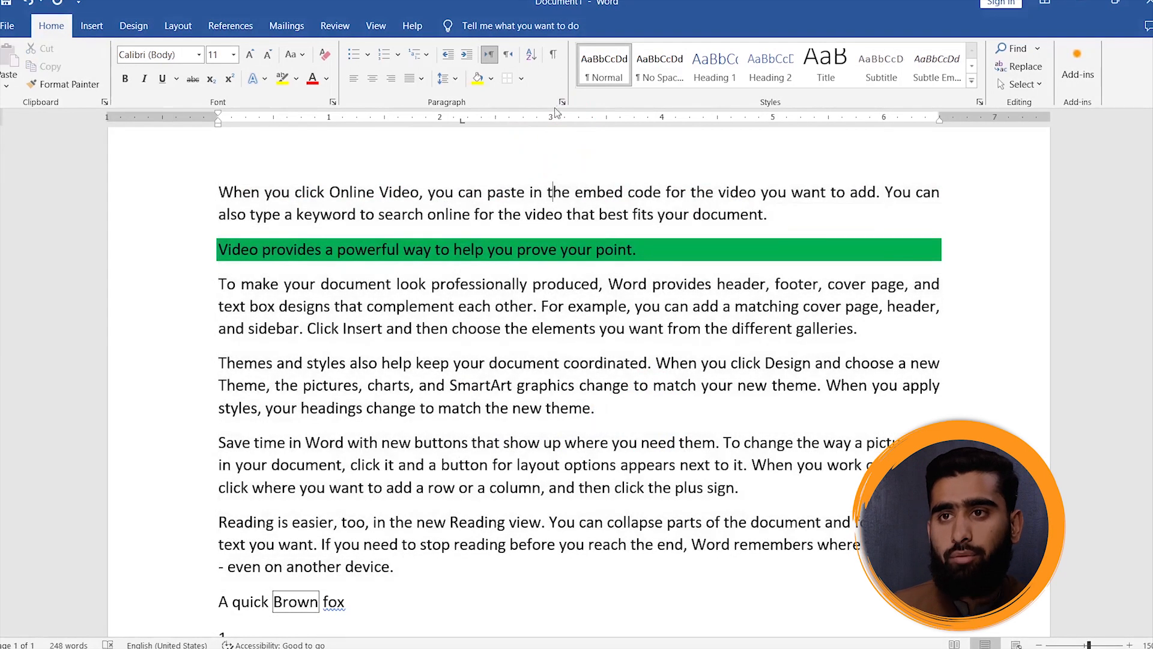
left_click(555, 57)
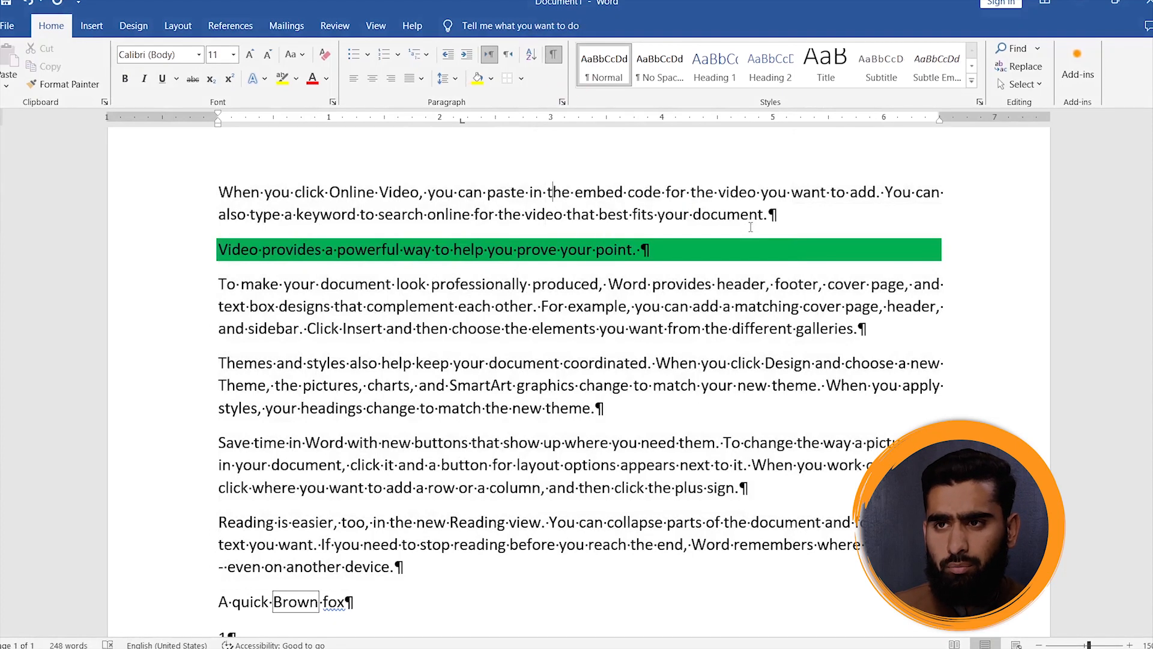
double_click(778, 209)
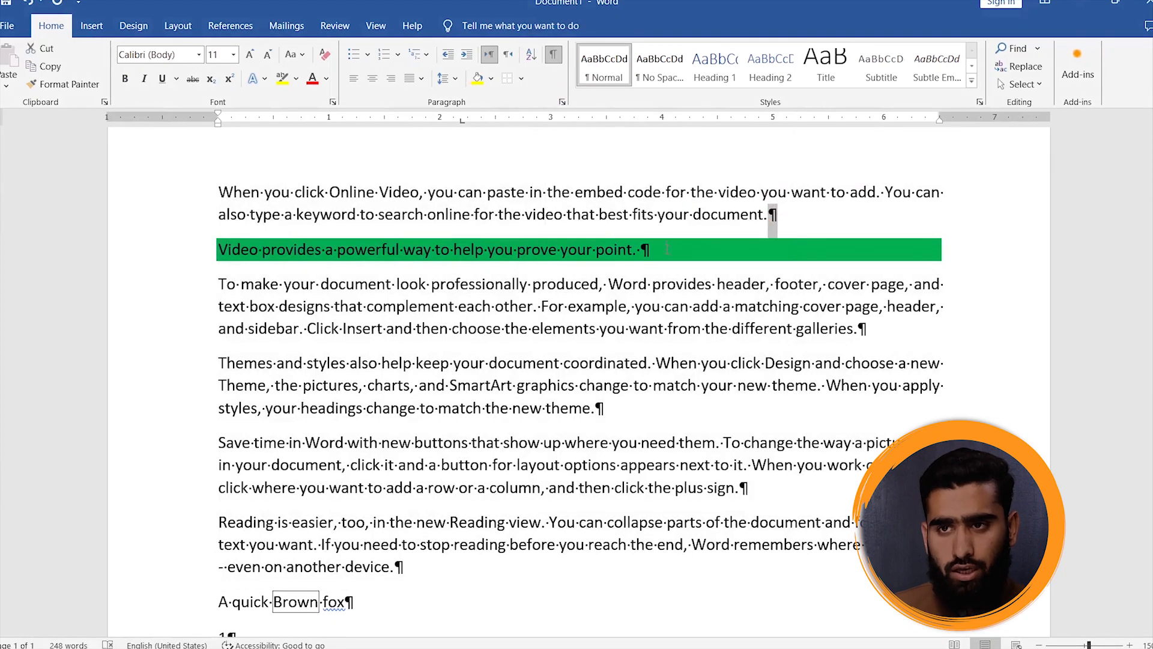
- Below the number 5, enter "A" followed by a run of spaces and add three empty paragraphs after it
scroll(667, 250, "down", 6)
left_click(264, 459)
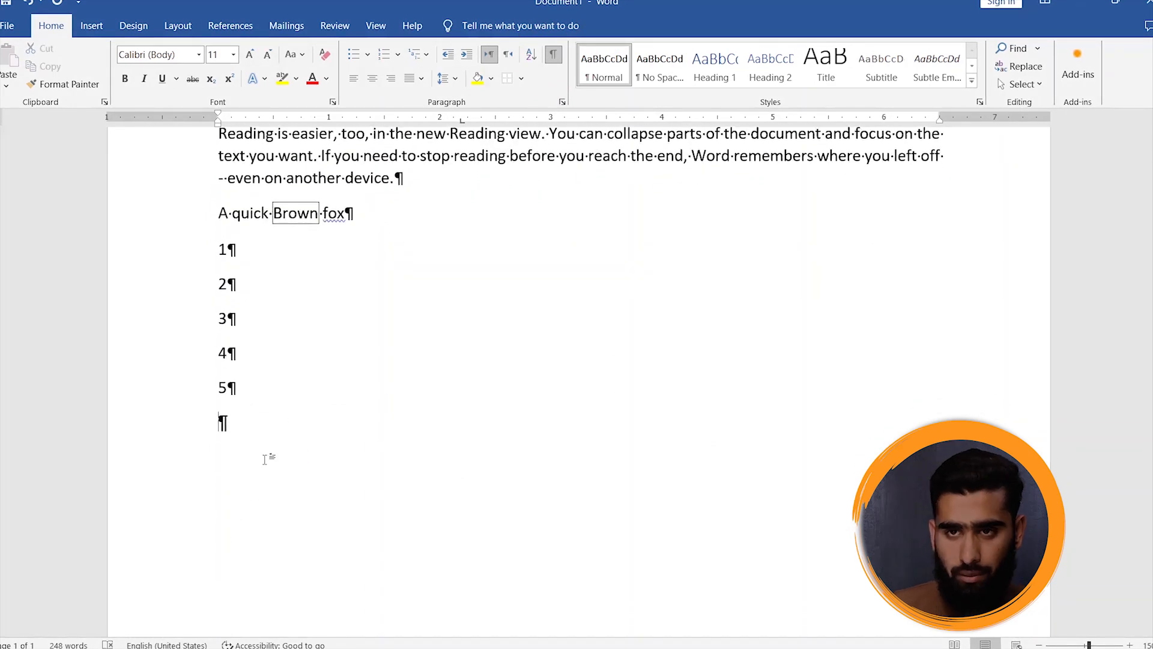
type("A")
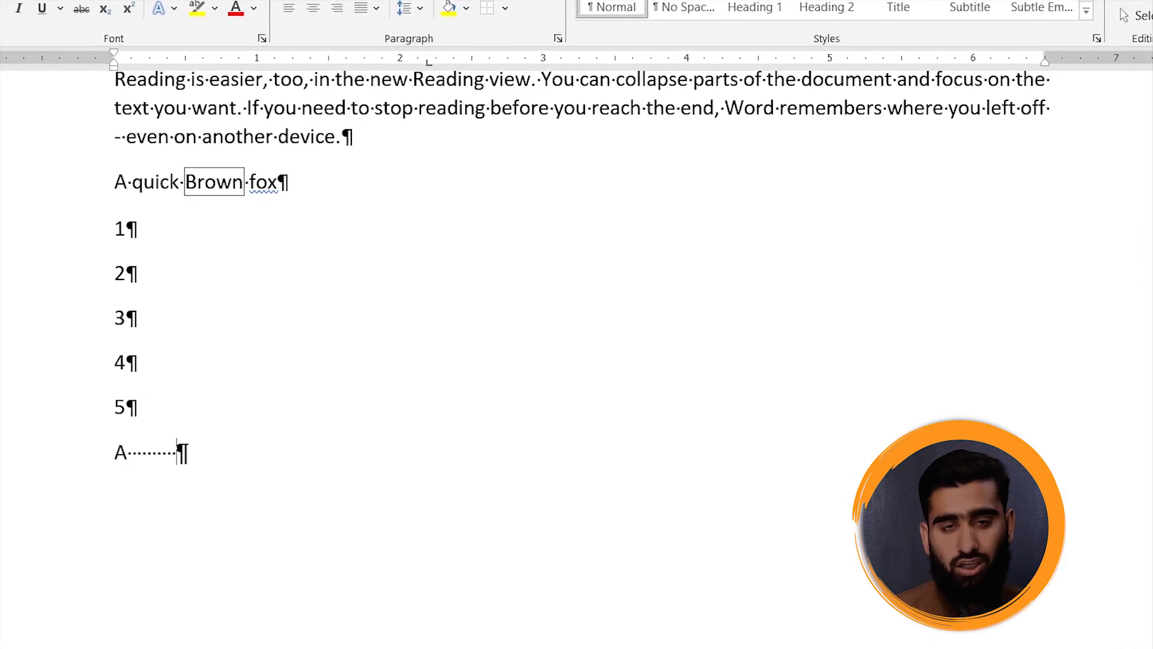
key("Return")
key("Return")
key("Return")
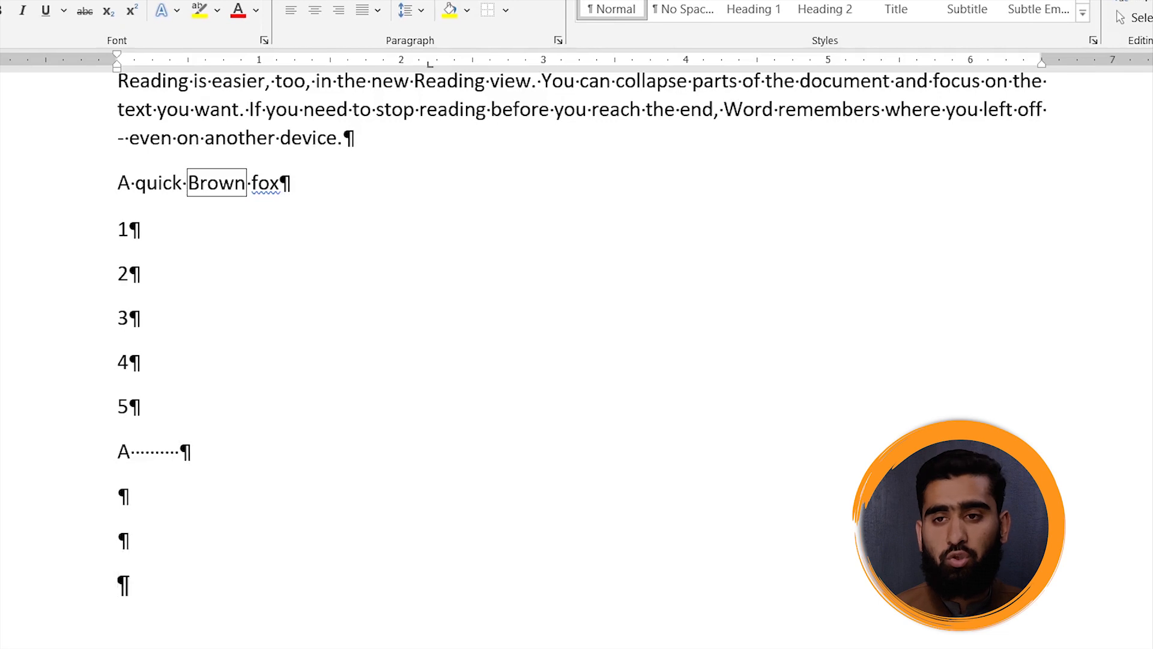
- Select the first empty paragraph mark below the "A" line, clear the selection and hide the formatting symbols
left_click(82, 505)
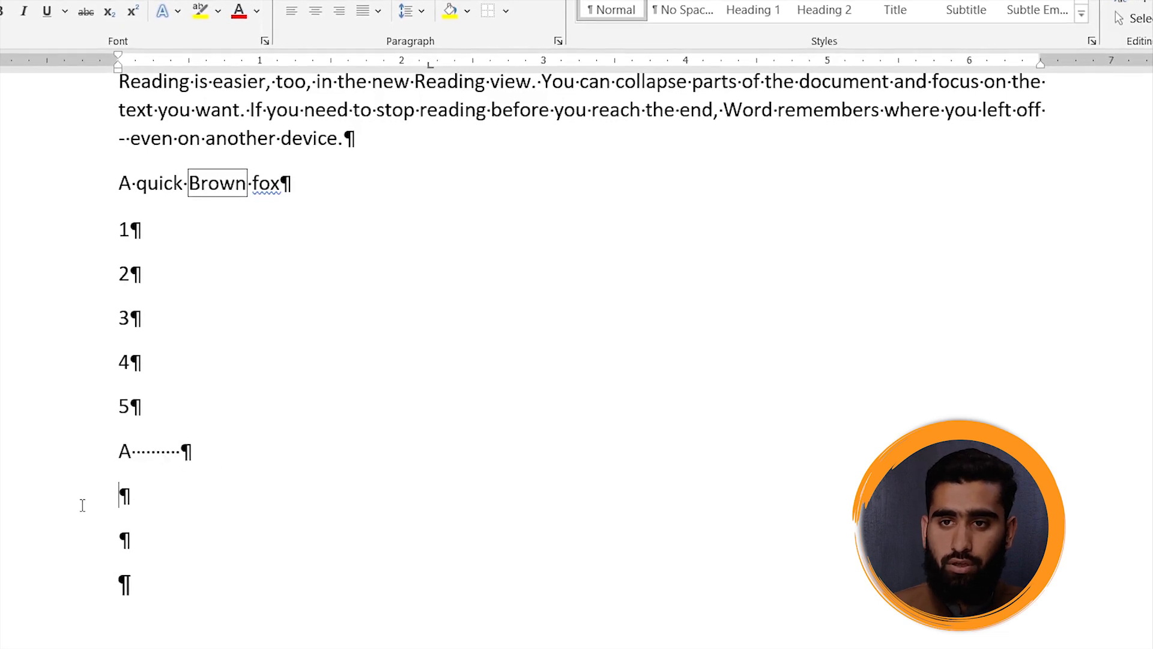
double_click(124, 496)
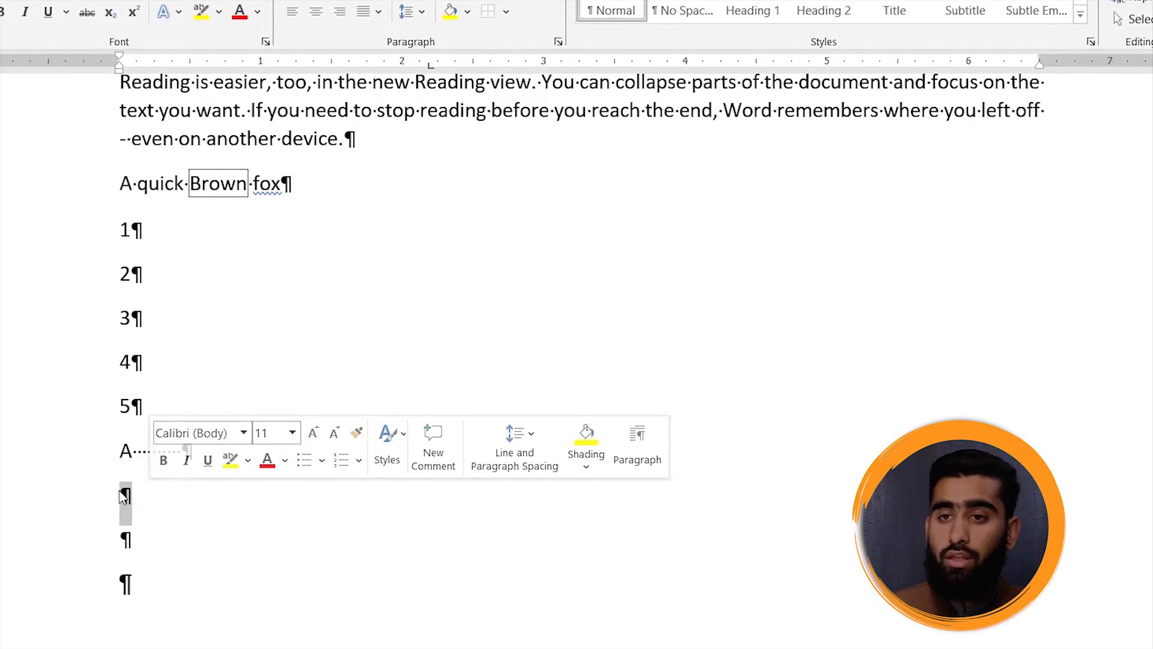
left_click(158, 512)
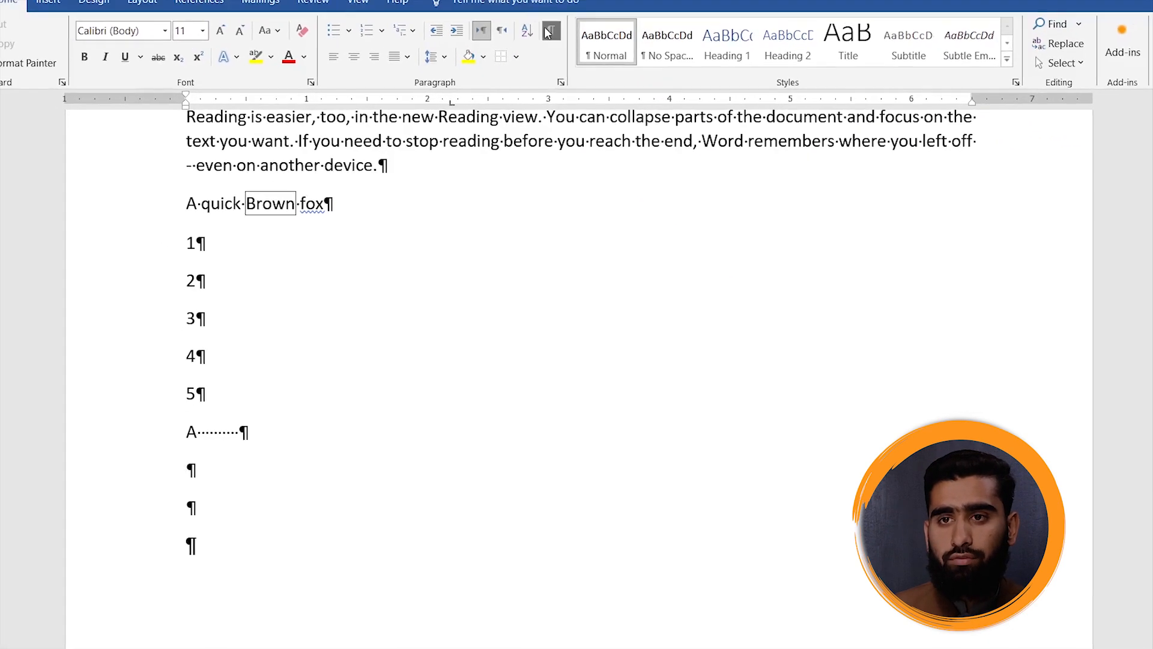
left_click(547, 32)
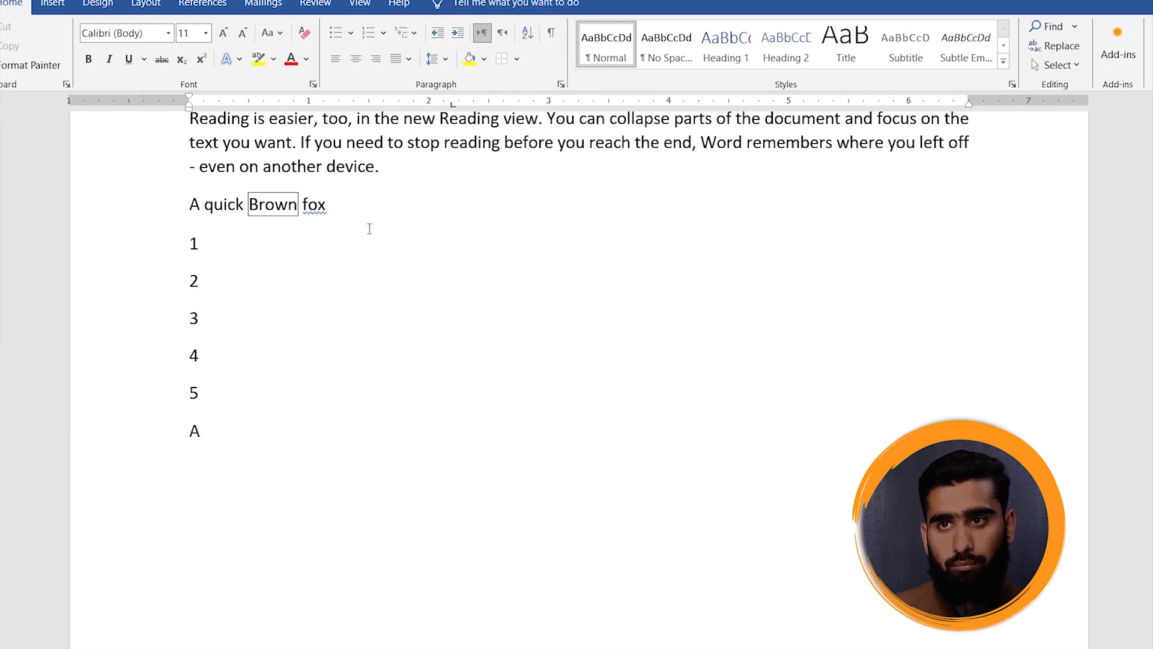